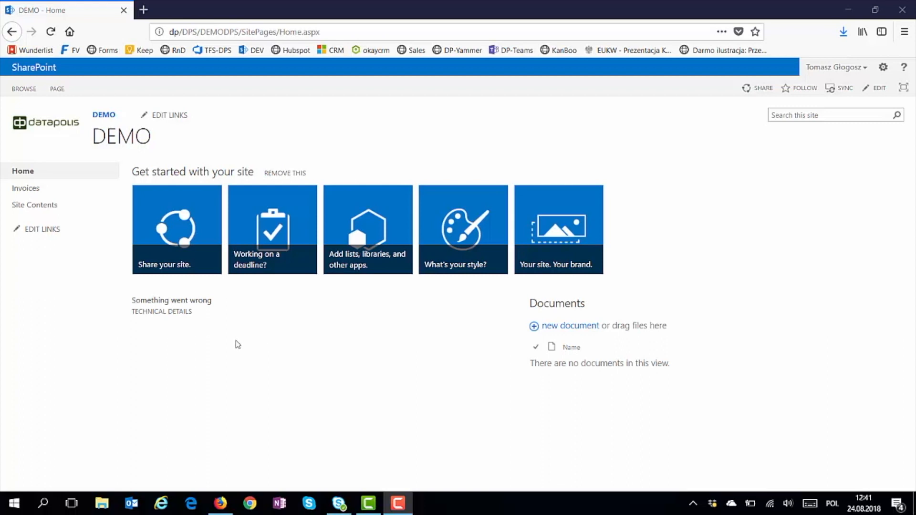
Open the Invoices list, then go to the DEMO site's Site settings page
{"action": "left_click", "coordinate": [45, 195]}
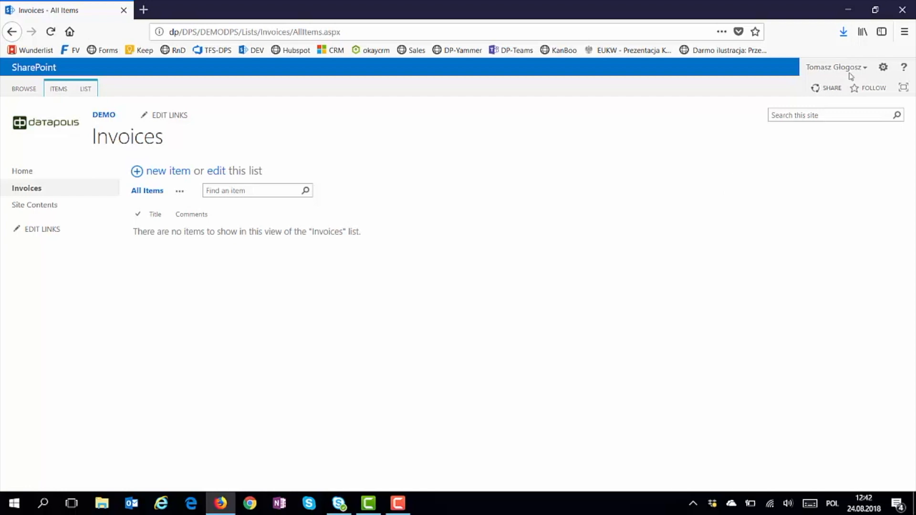
{"action": "left_click", "coordinate": [883, 68]}
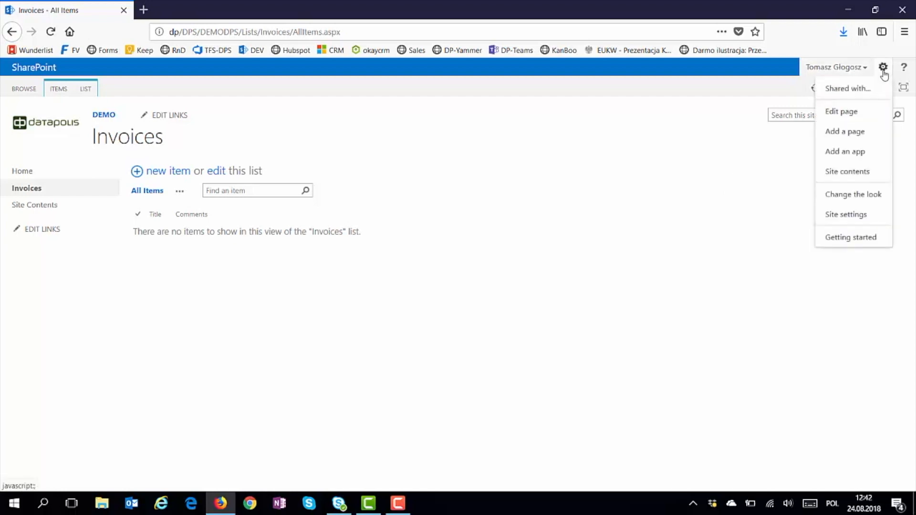
{"action": "left_click", "coordinate": [862, 215]}
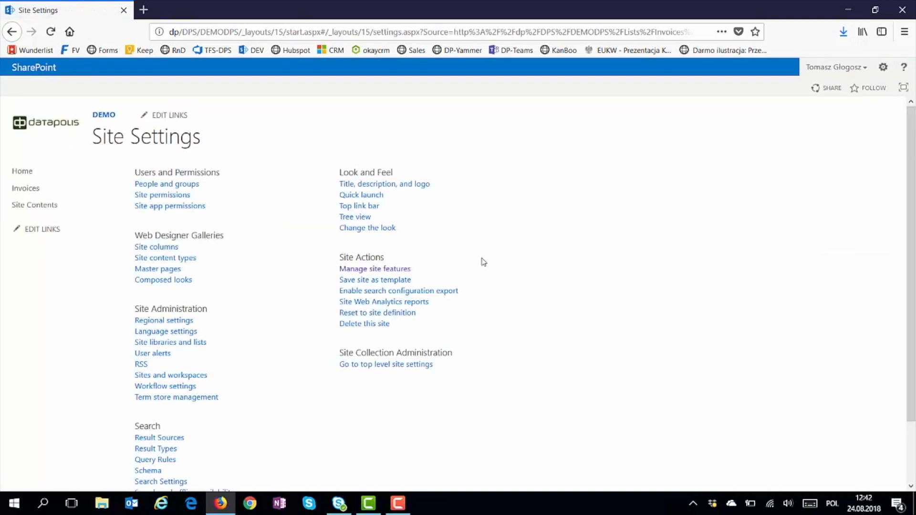
Activate the Datapolis Column Protector and Datapolis Process System site features, then go back to Invoices
{"action": "left_click", "coordinate": [403, 270]}
{"action": "scroll", "coordinate": [402, 273], "scroll_direction": "down", "scroll_amount": 2}
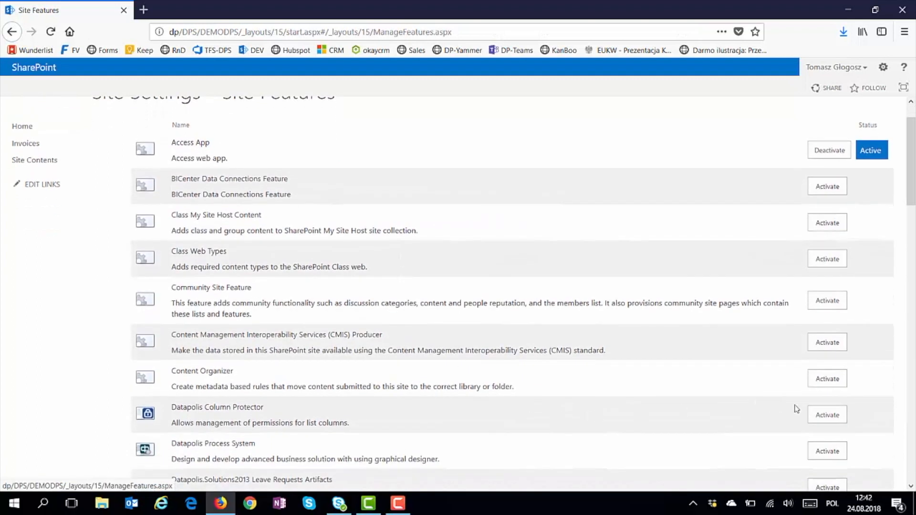
{"action": "left_click", "coordinate": [818, 415]}
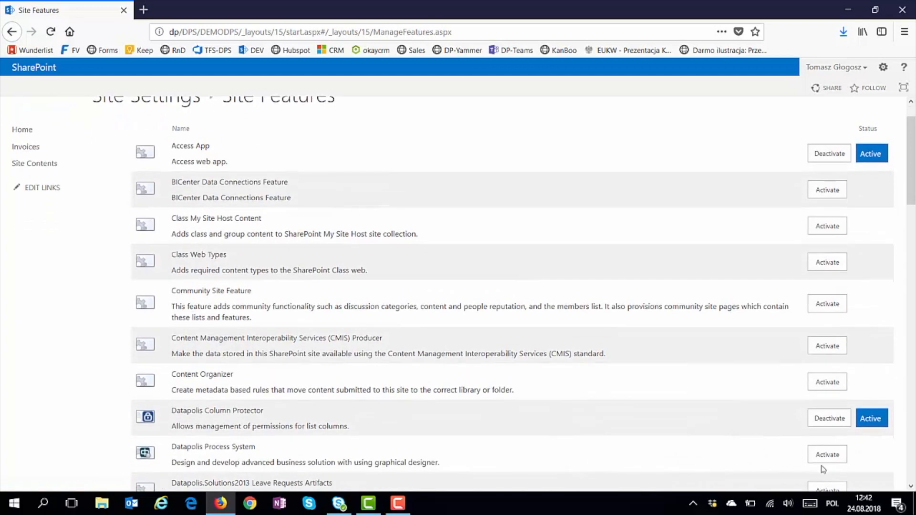
{"action": "left_click", "coordinate": [830, 456]}
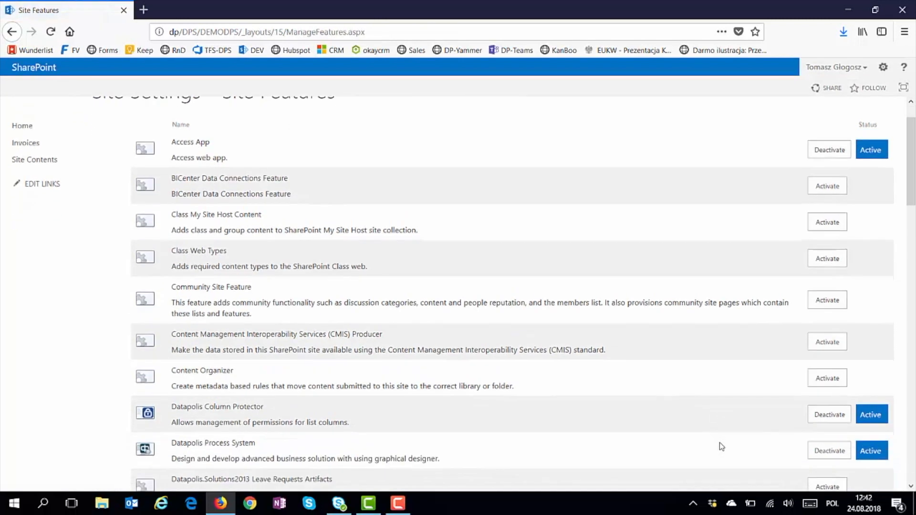
{"action": "left_click", "coordinate": [65, 149]}
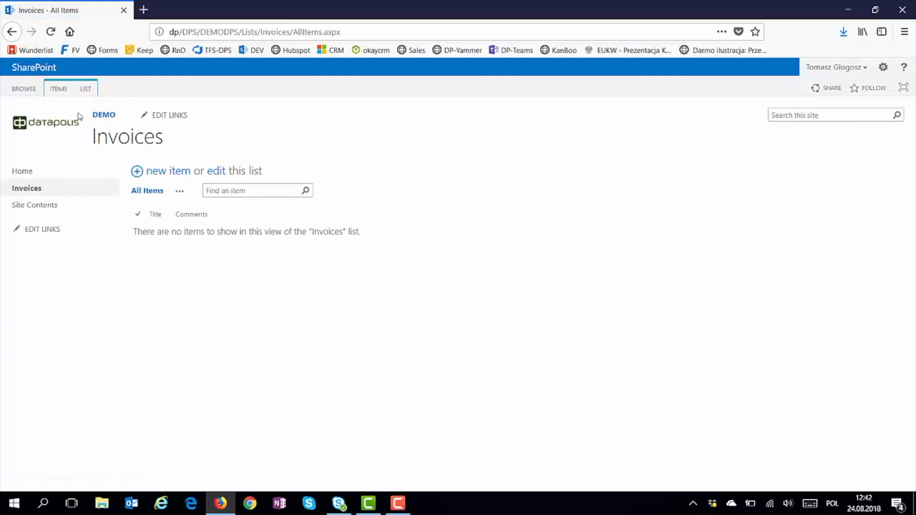
Open Datapolis Process System Settings for the Invoices list from the LIST ribbon
{"action": "left_click", "coordinate": [86, 90]}
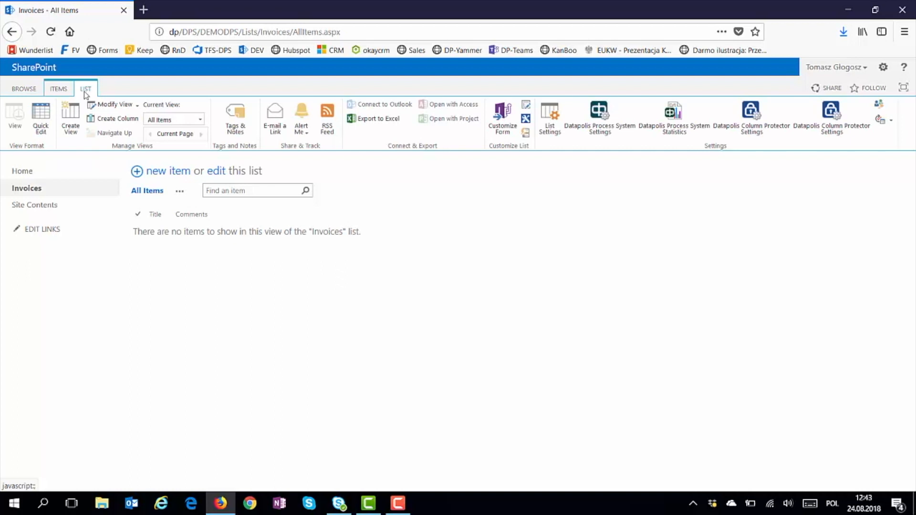
{"action": "left_click", "coordinate": [602, 129]}
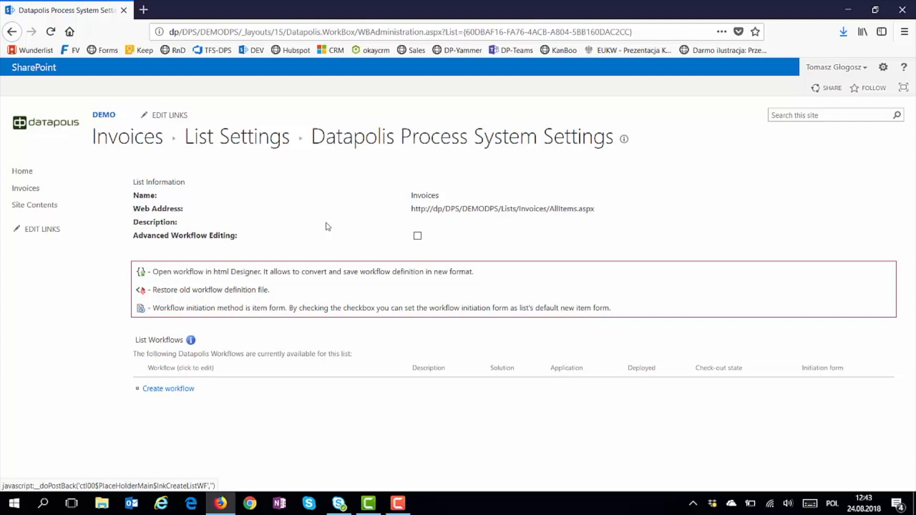
Create a list workflow named Invoicing in the Datapolis Default Solution and open it
{"action": "left_click", "coordinate": [184, 395]}
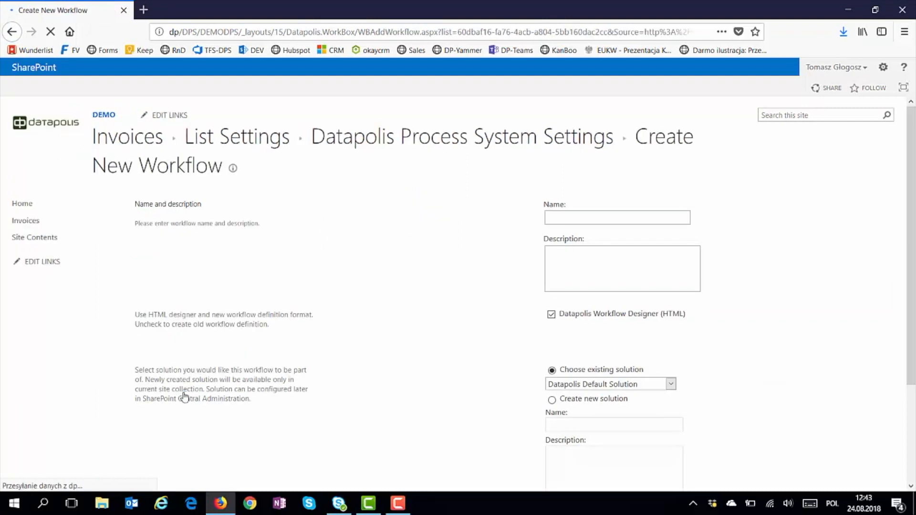
{"action": "left_click", "coordinate": [553, 218]}
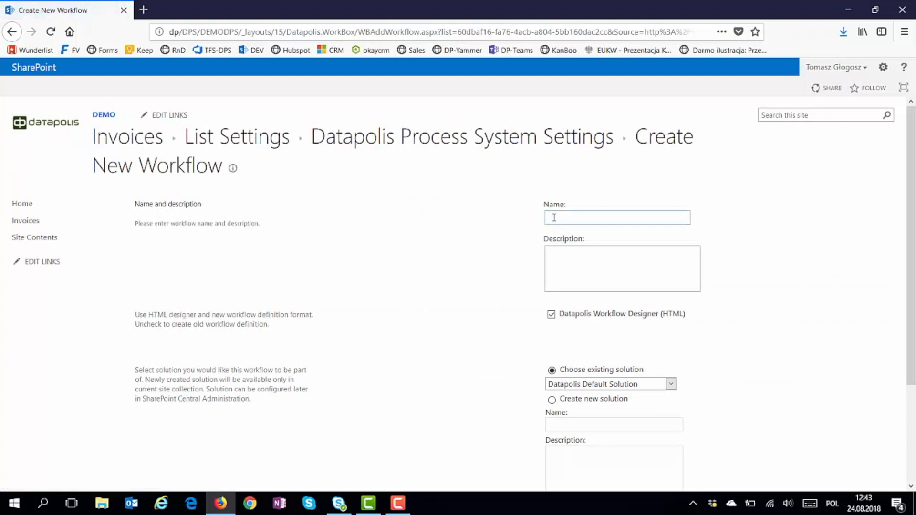
{"action": "type", "text": "In"}
{"action": "left_click", "coordinate": [562, 231]}
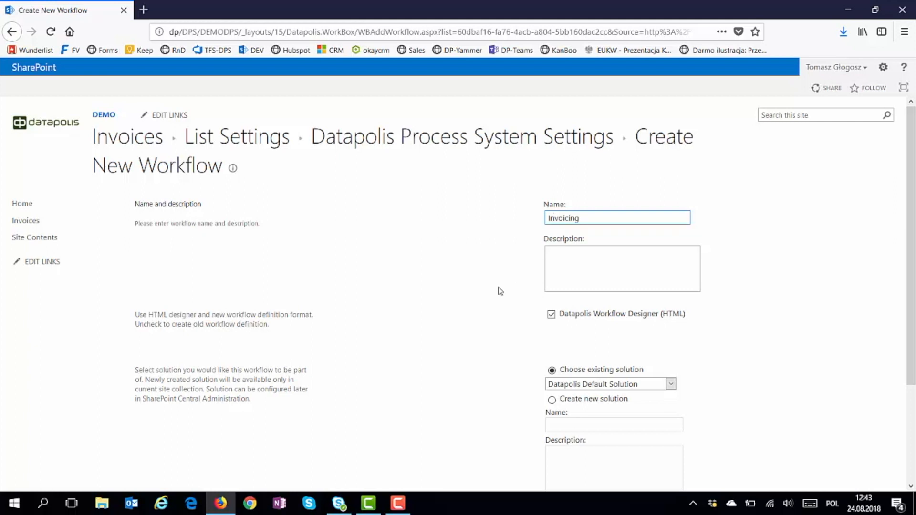
{"action": "scroll", "coordinate": [498, 291], "scroll_direction": "down", "scroll_amount": 3}
{"action": "left_click", "coordinate": [816, 424]}
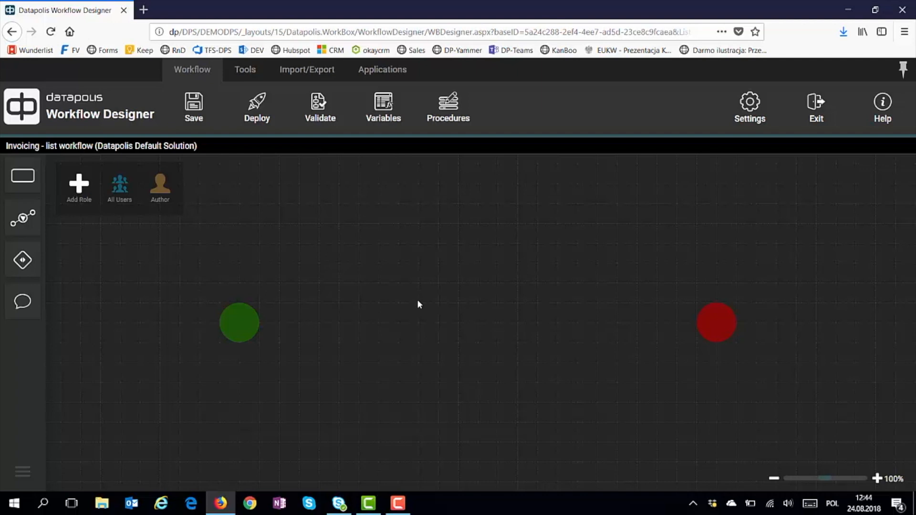
Place a state between the start and end points and name it Verification
{"action": "left_click", "coordinate": [22, 175]}
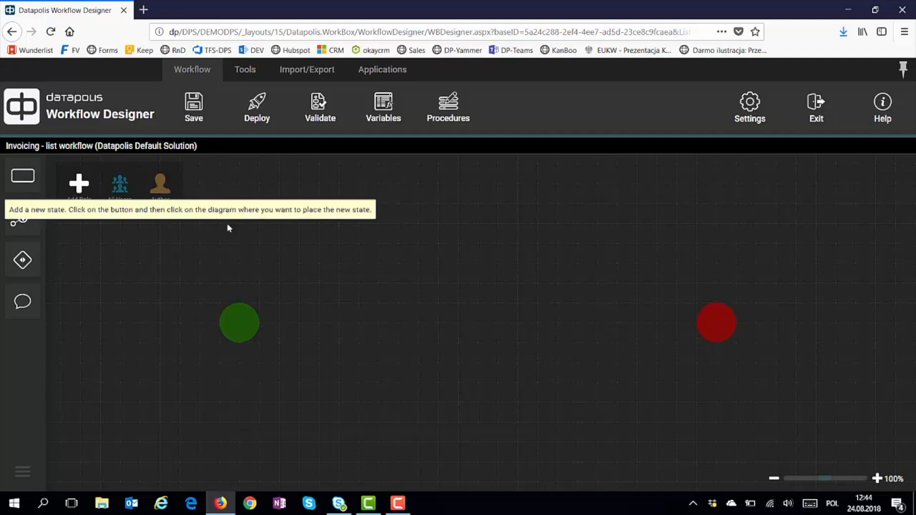
{"action": "left_click", "coordinate": [371, 323]}
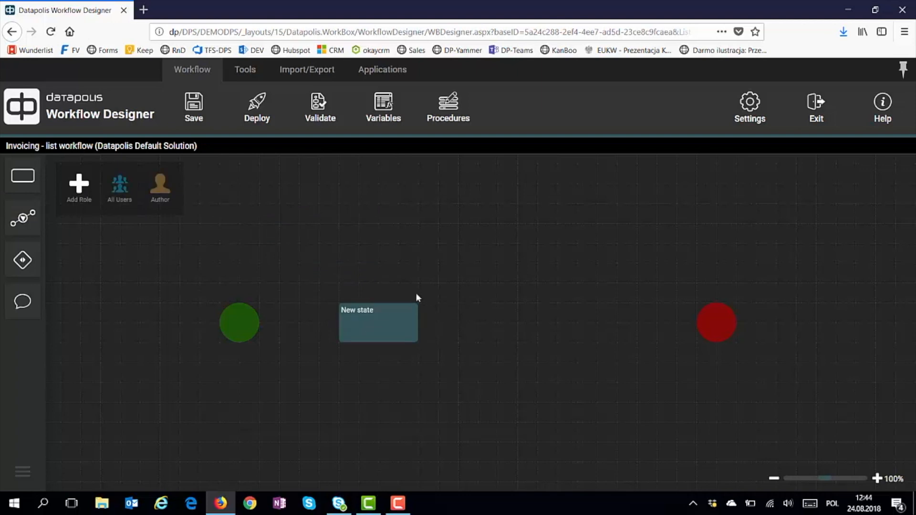
{"action": "left_click", "coordinate": [385, 319]}
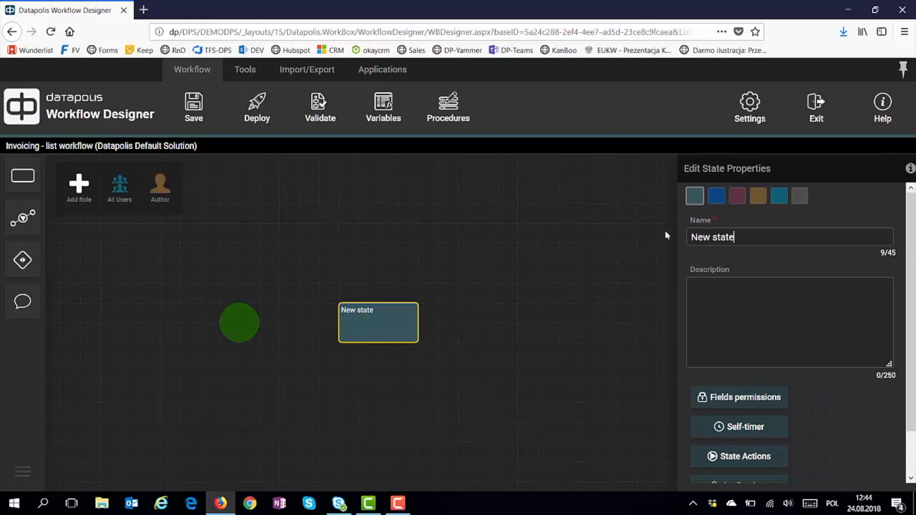
{"action": "left_click_drag", "start_coordinate": [752, 235], "coordinate": [625, 235]}
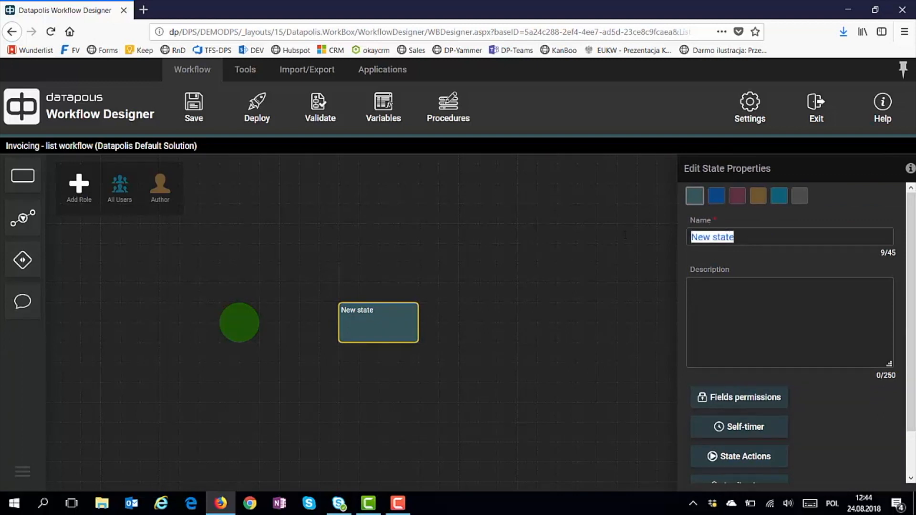
{"action": "type", "text": "V"}
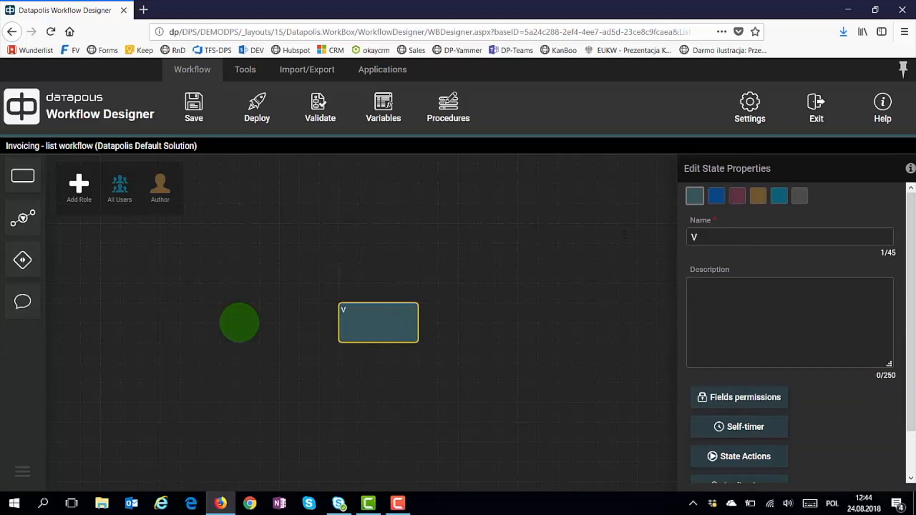
{"action": "type", "text": "erification"}
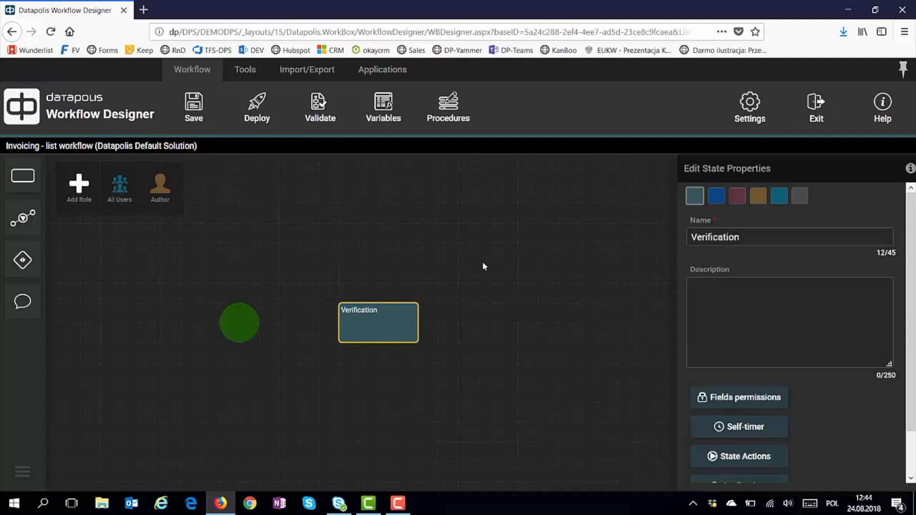
{"action": "left_click", "coordinate": [482, 261]}
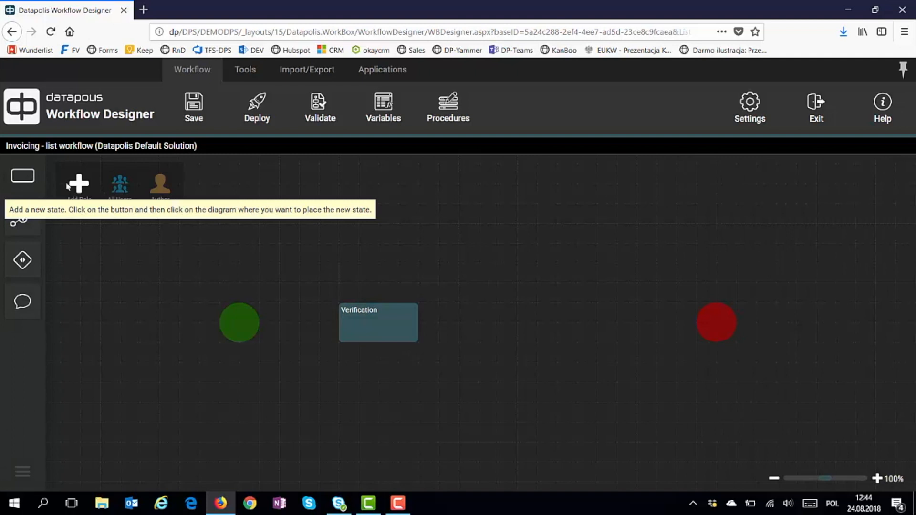
Place a second state after Verification and name it Acceptance
{"action": "left_click", "coordinate": [562, 325]}
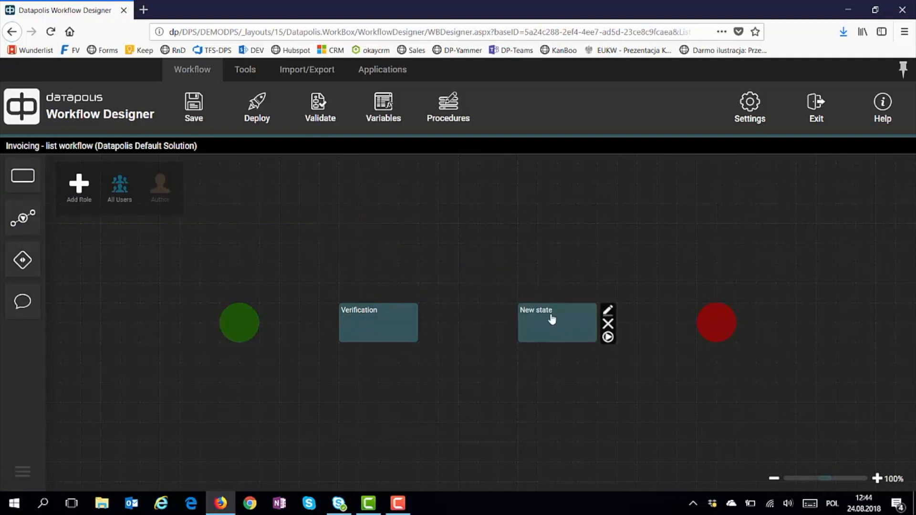
{"action": "left_click", "coordinate": [552, 319]}
{"action": "key", "text": "ctrl+a"}
{"action": "type", "text": "Acceptance"}
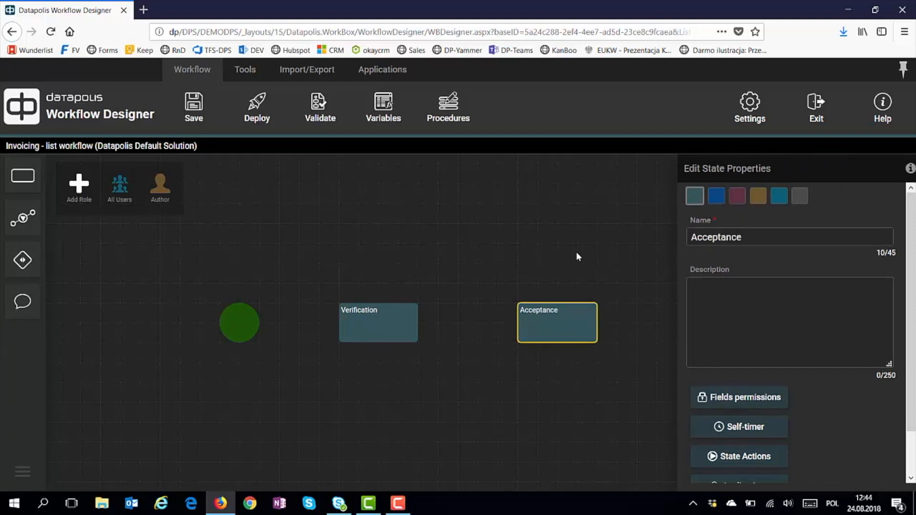
{"action": "left_click", "coordinate": [530, 258]}
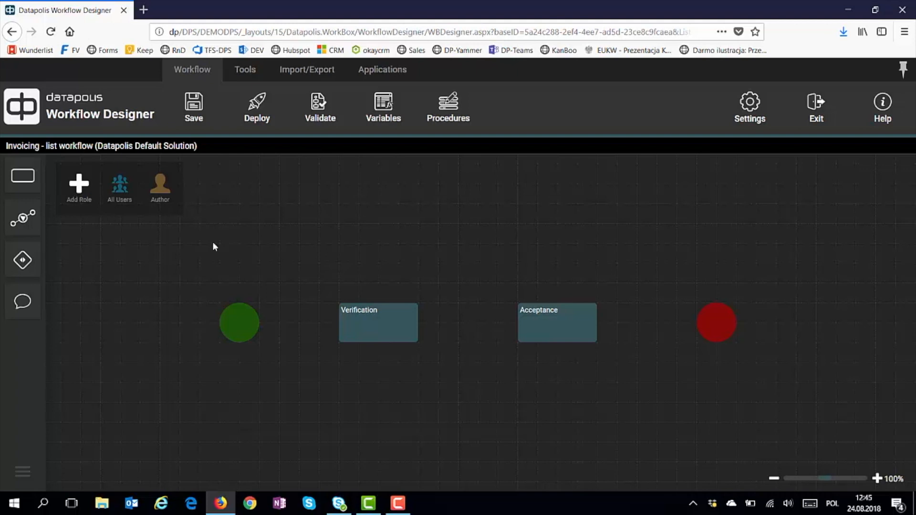
{"action": "left_click", "coordinate": [26, 217]}
Link start to Verification, and Verification to Acceptance with a transition named Verified
{"action": "left_click_drag", "start_coordinate": [239, 322], "coordinate": [339, 325]}
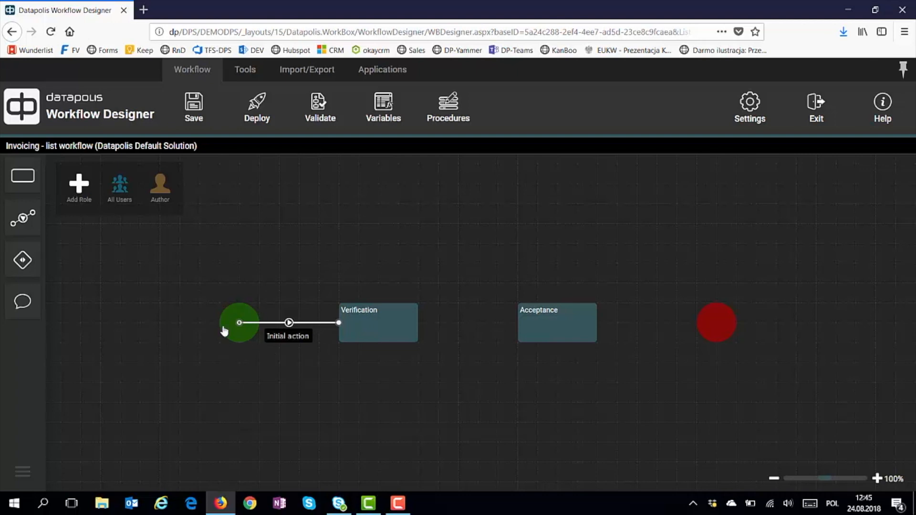
{"action": "mouse_move", "coordinate": [381, 344]}
{"action": "left_click_drag", "start_coordinate": [418, 322], "coordinate": [523, 332]}
{"action": "left_click", "coordinate": [467, 336]}
{"action": "key", "text": "ctrl+a"}
{"action": "type", "text": "Verified"}
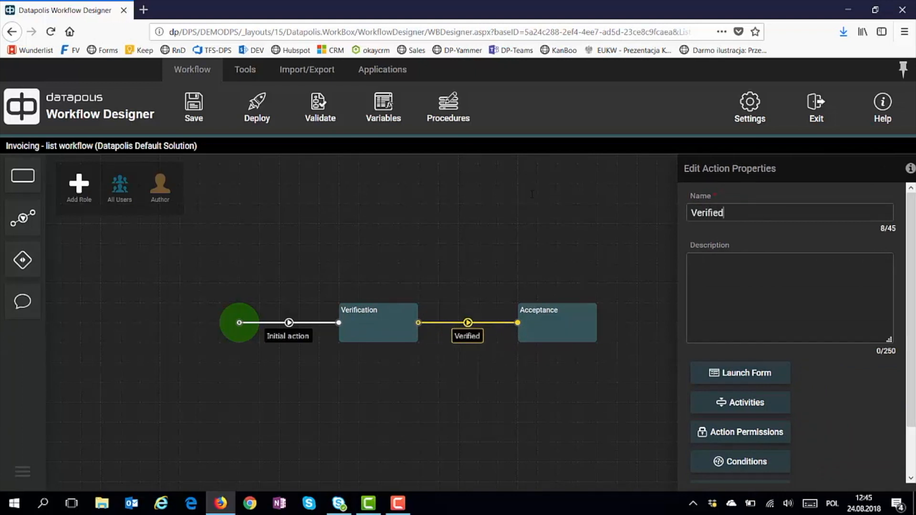
{"action": "left_click", "coordinate": [526, 241]}
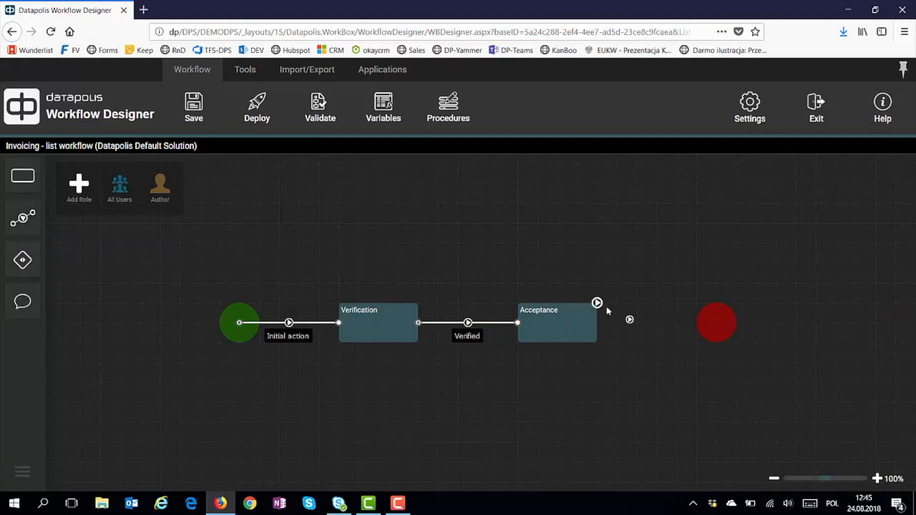
Draw an Accept transition from Acceptance to the end point, routed above Acceptance
{"action": "left_click_drag", "start_coordinate": [597, 303], "coordinate": [714, 325]}
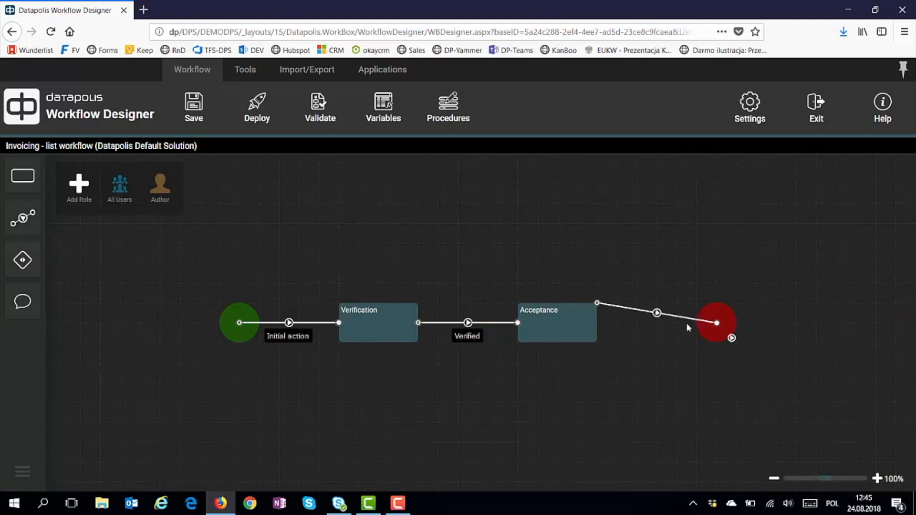
{"action": "left_click_drag", "start_coordinate": [652, 313], "coordinate": [596, 263]}
{"action": "left_click_drag", "start_coordinate": [658, 294], "coordinate": [677, 263]}
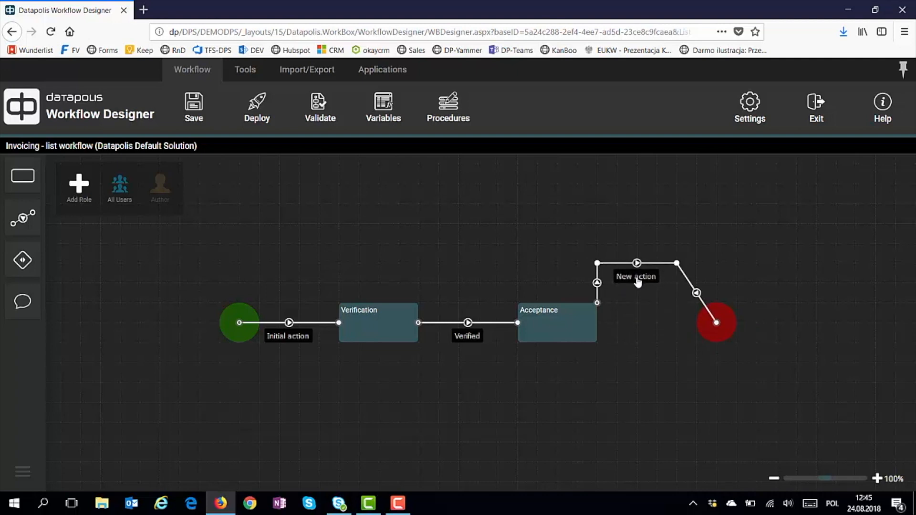
{"action": "mouse_move", "coordinate": [636, 283]}
{"action": "left_click", "coordinate": [628, 281]}
{"action": "triple_click", "coordinate": [741, 213]}
{"action": "type", "text": "Accept"}
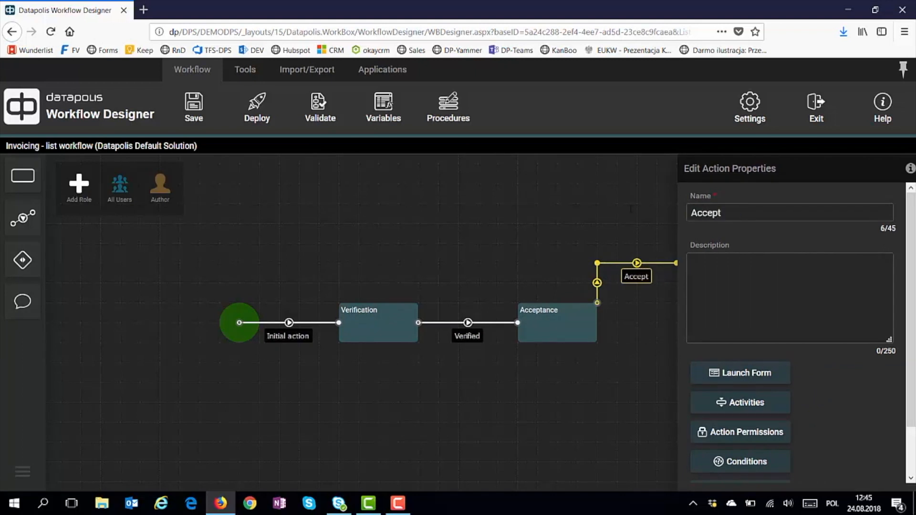
{"action": "left_click", "coordinate": [511, 248]}
Add a right-angled Reject transition from Acceptance's lower side to the end point
{"action": "left_click", "coordinate": [32, 220]}
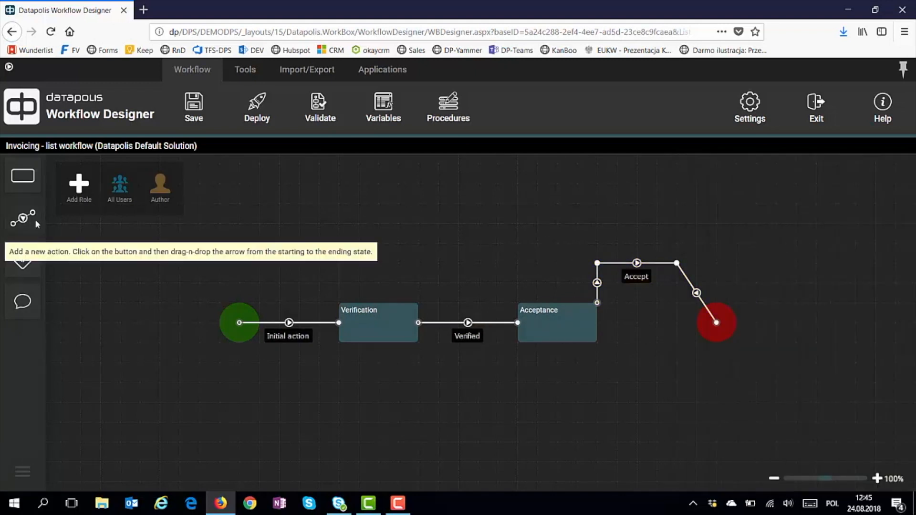
{"action": "left_click_drag", "start_coordinate": [600, 349], "coordinate": [714, 323]}
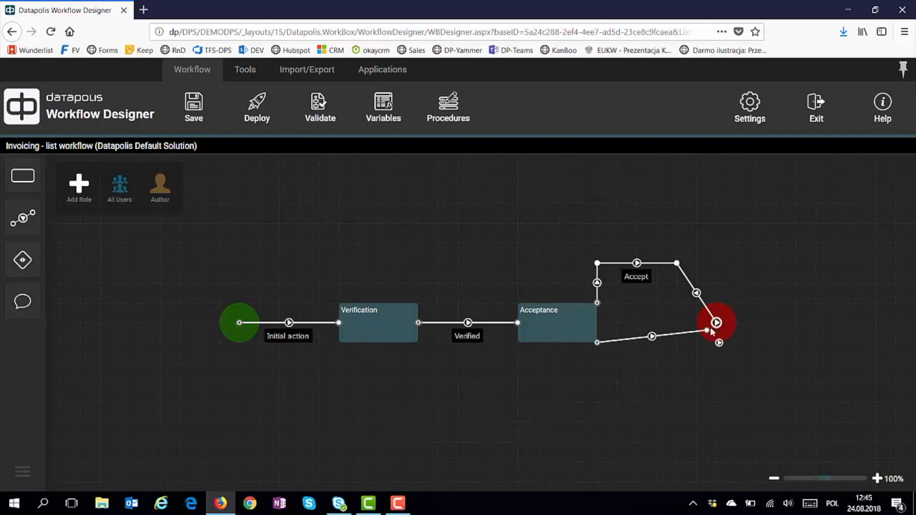
{"action": "left_click_drag", "start_coordinate": [657, 338], "coordinate": [677, 380]}
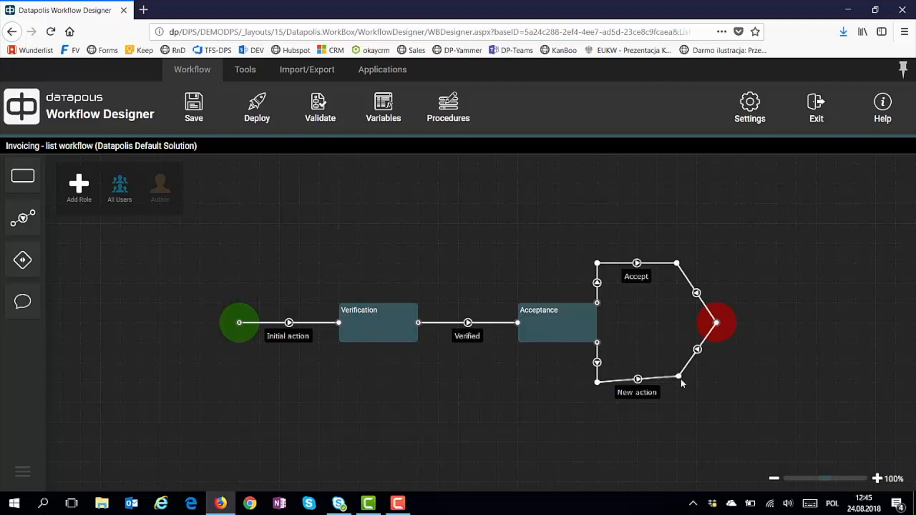
{"action": "left_click", "coordinate": [645, 397]}
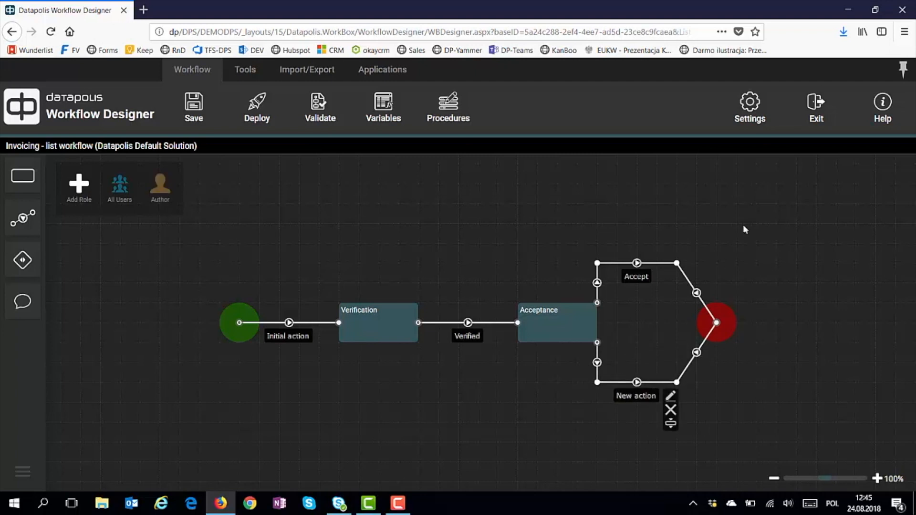
{"action": "double_click", "coordinate": [635, 399]}
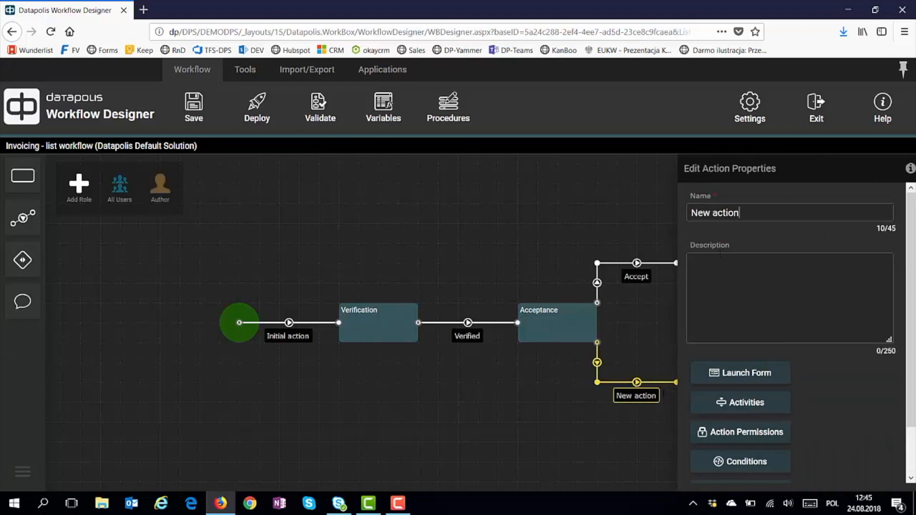
{"action": "key", "text": "ctrl+a"}
{"action": "type", "text": "Reject"}
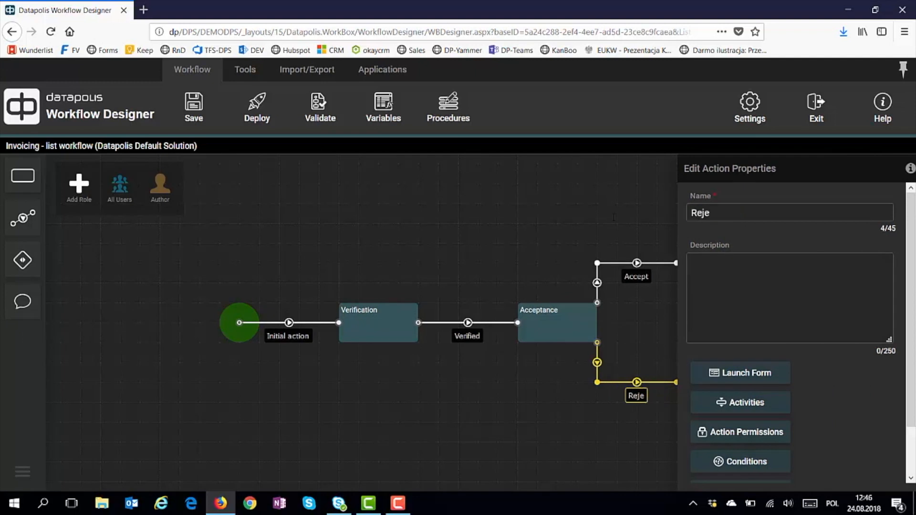
{"action": "left_click", "coordinate": [530, 232]}
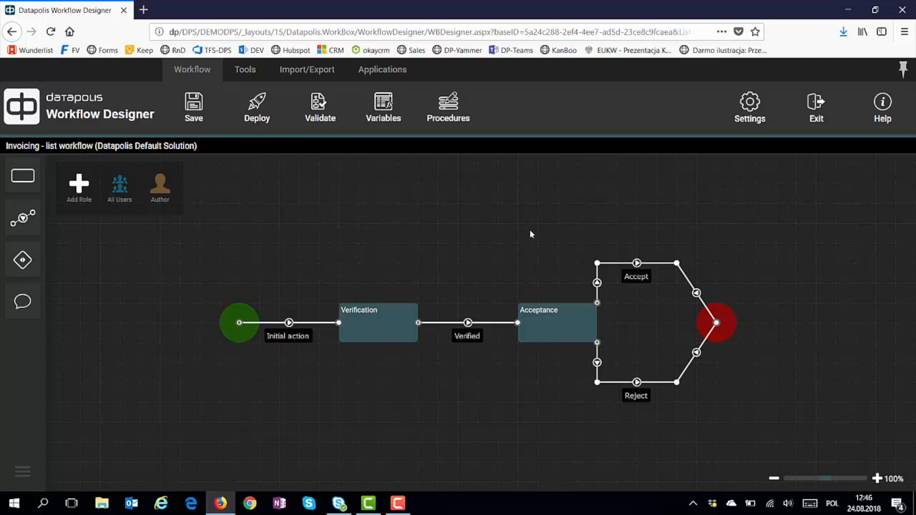
Draw a transition from Acceptance back to Verification, bend it above both states, name it 'Request for more info'
{"action": "left_click_drag", "start_coordinate": [26, 220], "coordinate": [378, 303]}
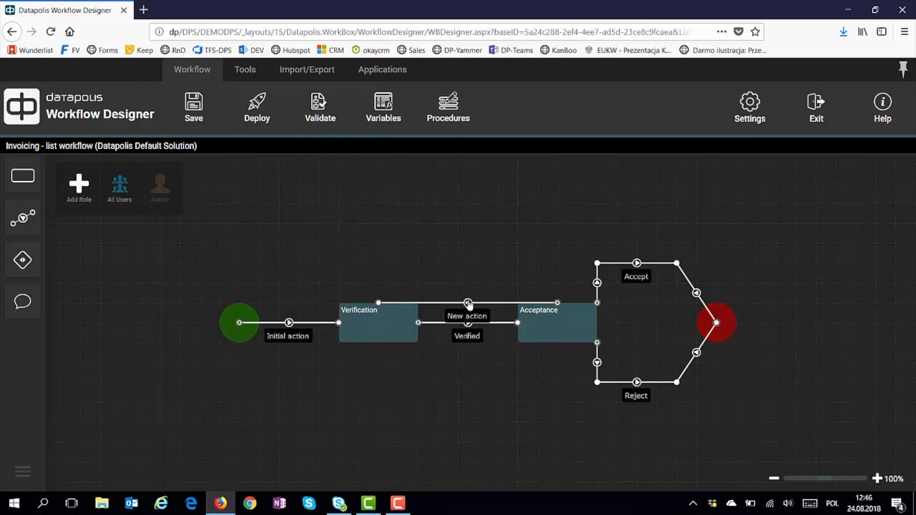
{"action": "left_click_drag", "start_coordinate": [468, 302], "coordinate": [371, 244]}
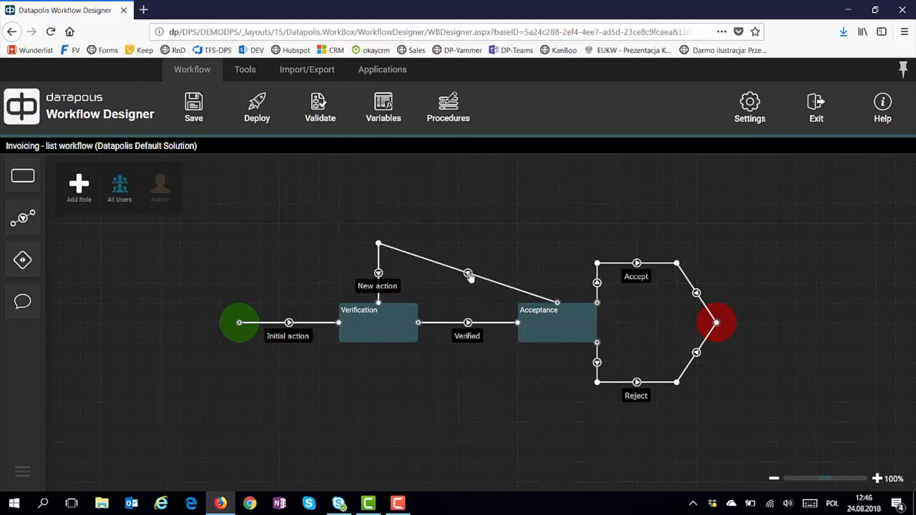
{"action": "left_click_drag", "start_coordinate": [464, 272], "coordinate": [552, 242]}
{"action": "left_click", "coordinate": [498, 255]}
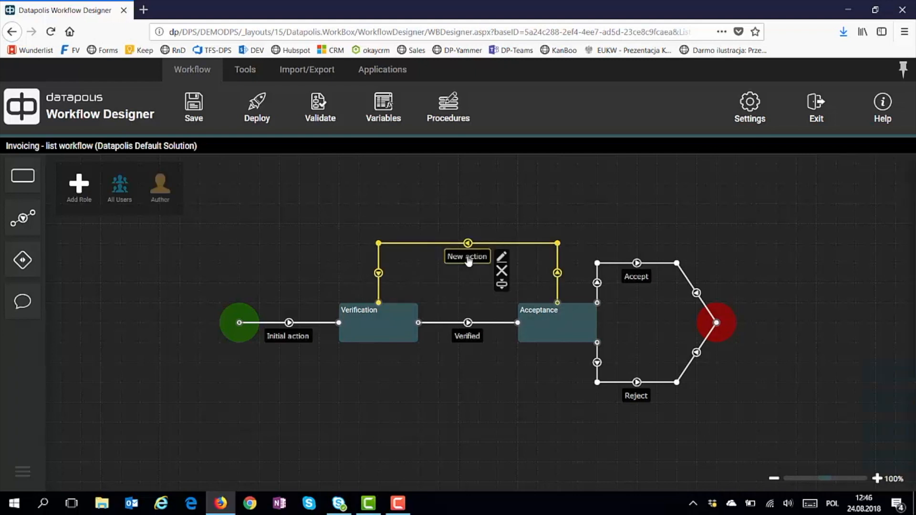
{"action": "key", "text": "ctrl+a"}
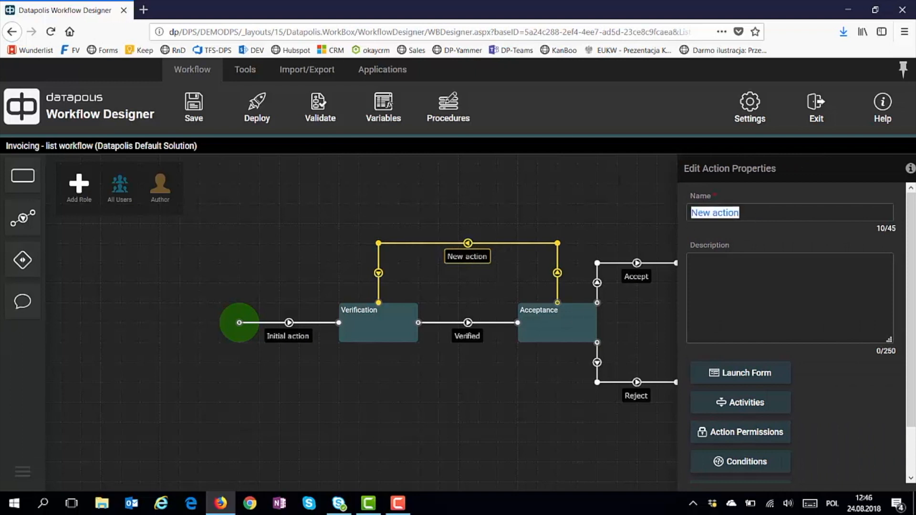
{"action": "type", "text": "Request fo"}
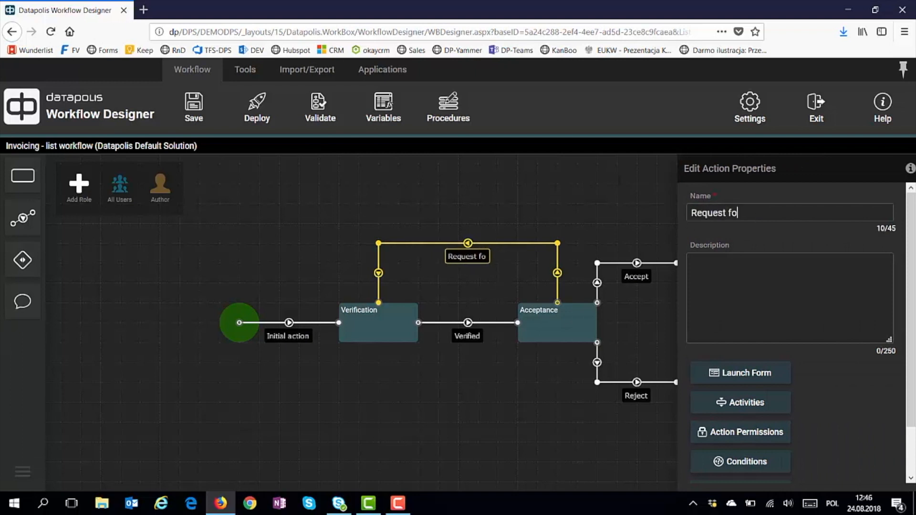
{"action": "type", "text": "r more info"}
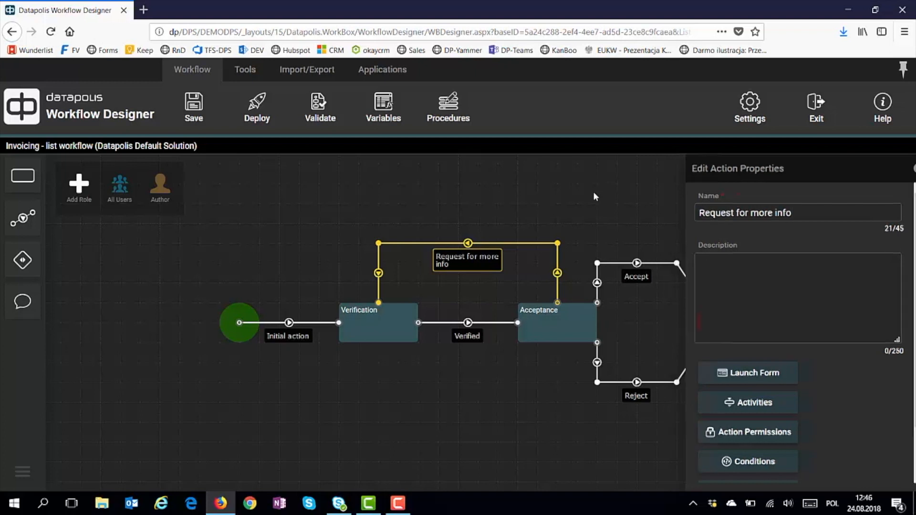
{"action": "left_click", "coordinate": [595, 196]}
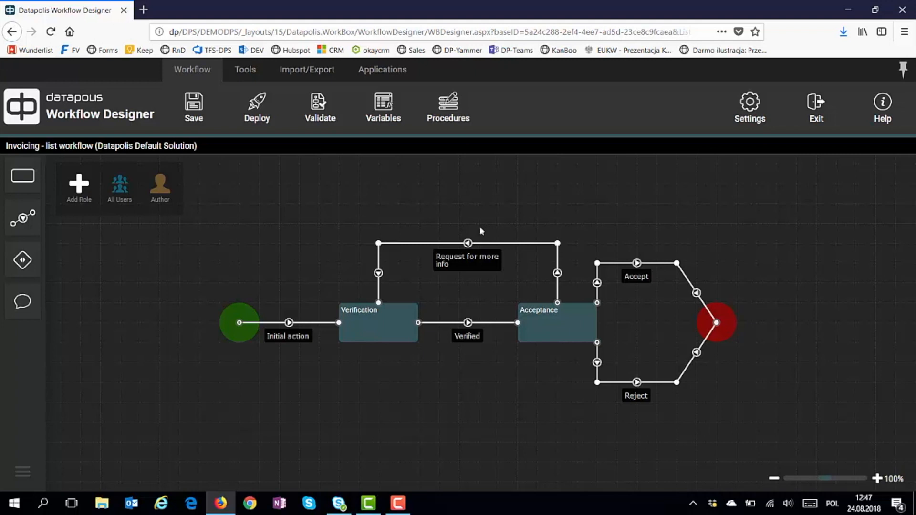
Add a new String variable named Comment in Edit Variables
{"action": "left_click", "coordinate": [382, 109]}
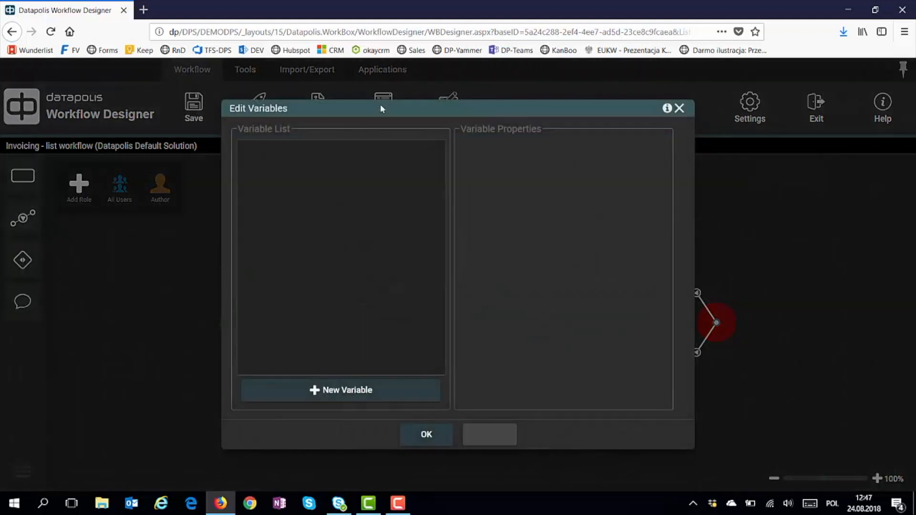
{"action": "left_click", "coordinate": [319, 400]}
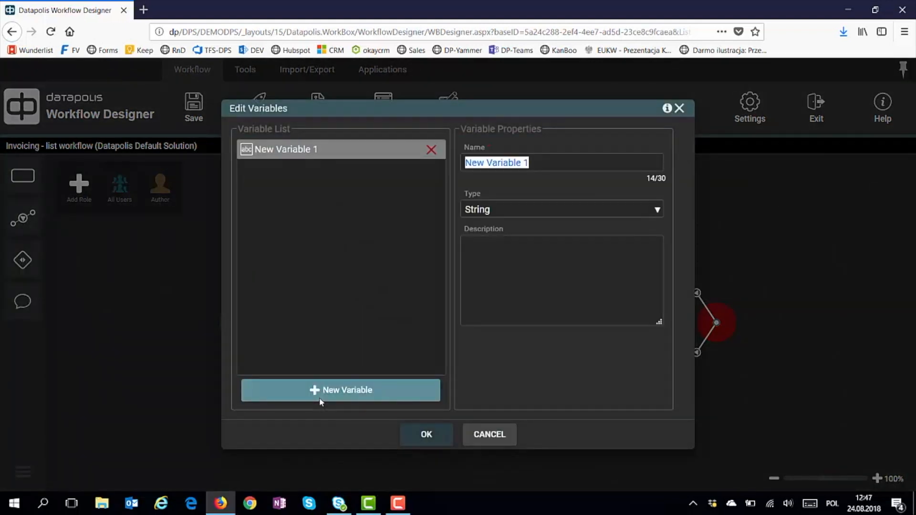
{"action": "type", "text": "Co"}
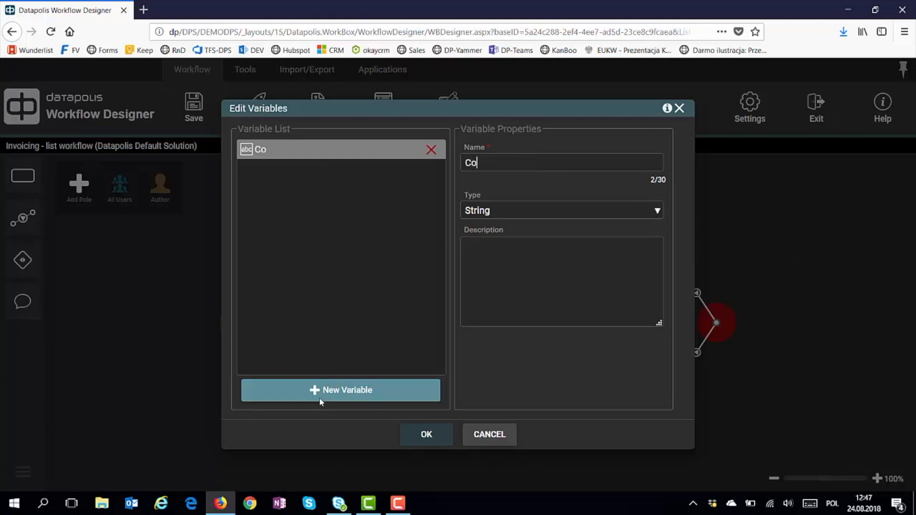
{"action": "type", "text": "mment"}
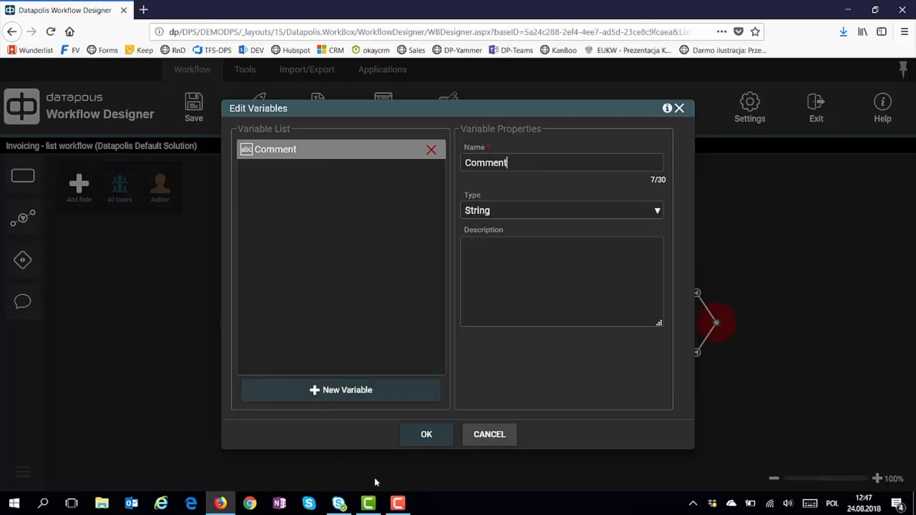
Confirm the Comment variable and open the Request for more info transition's Launch Form settings
{"action": "left_click", "coordinate": [426, 435]}
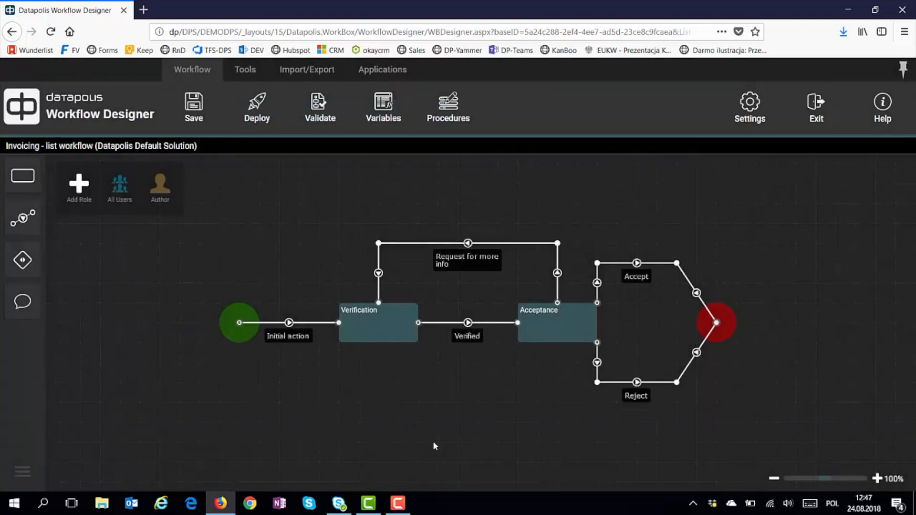
{"action": "left_click", "coordinate": [468, 265]}
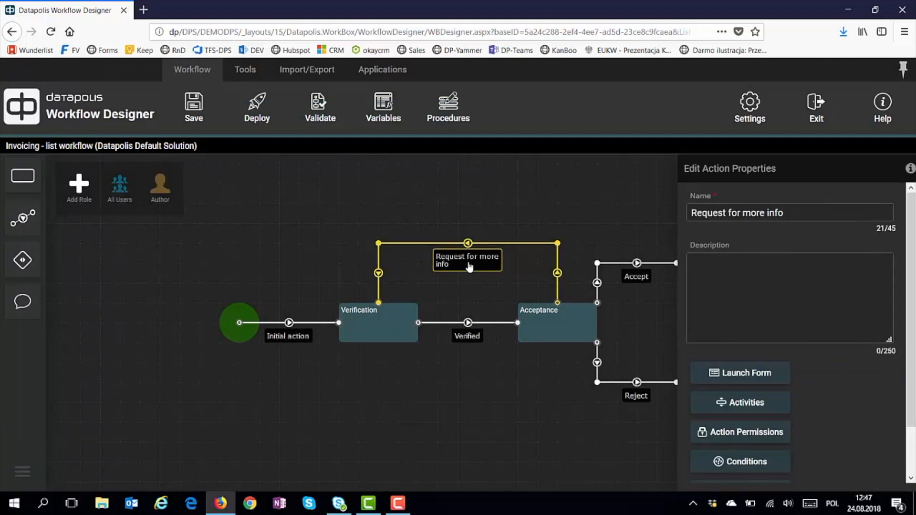
{"action": "left_click", "coordinate": [745, 373]}
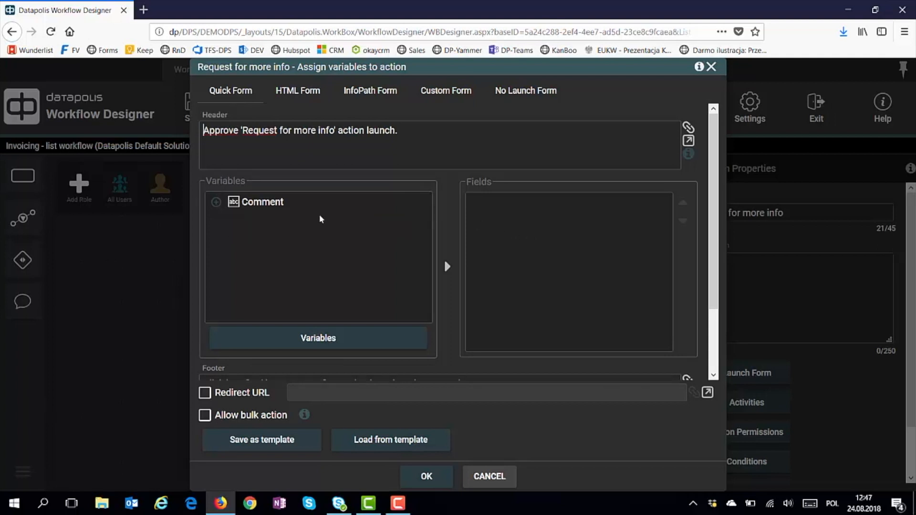
Add Comment to the Quick Form fields, review the other form types, then open Comment's properties
{"action": "left_click", "coordinate": [220, 204]}
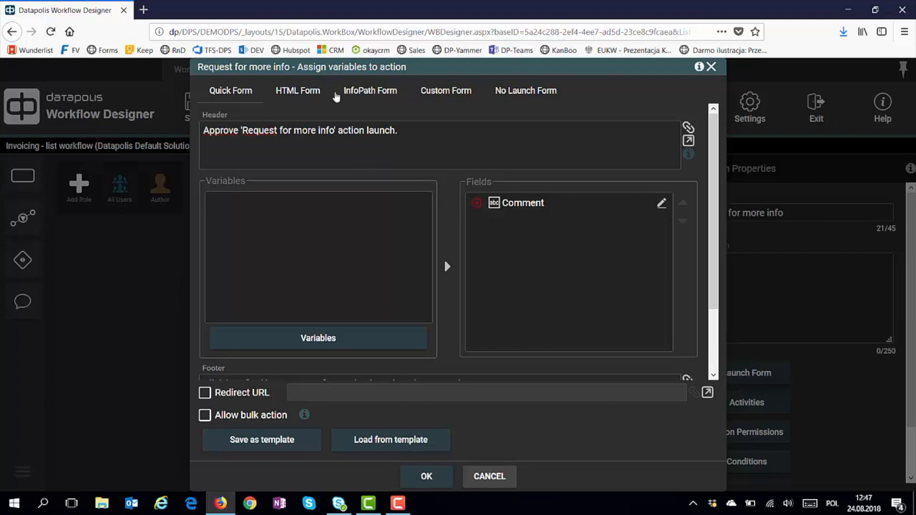
{"action": "left_click", "coordinate": [312, 95]}
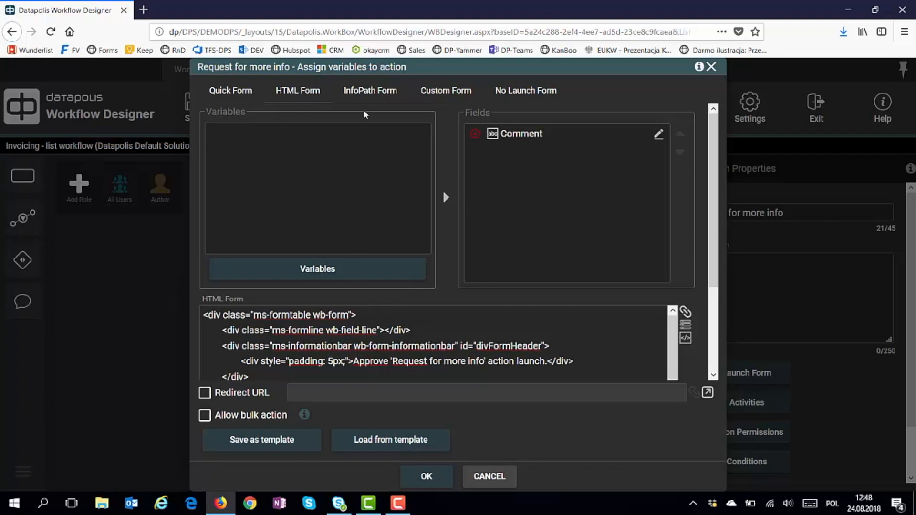
{"action": "left_click", "coordinate": [368, 92]}
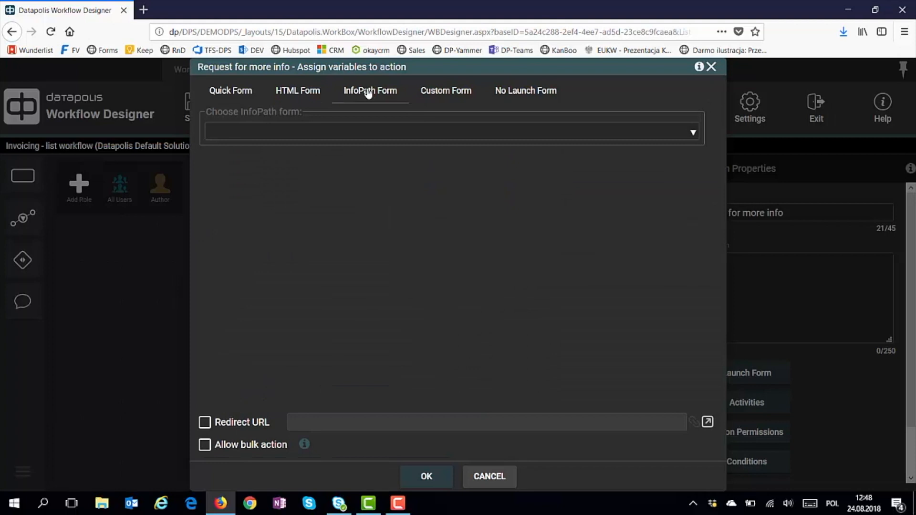
{"action": "left_click", "coordinate": [438, 91]}
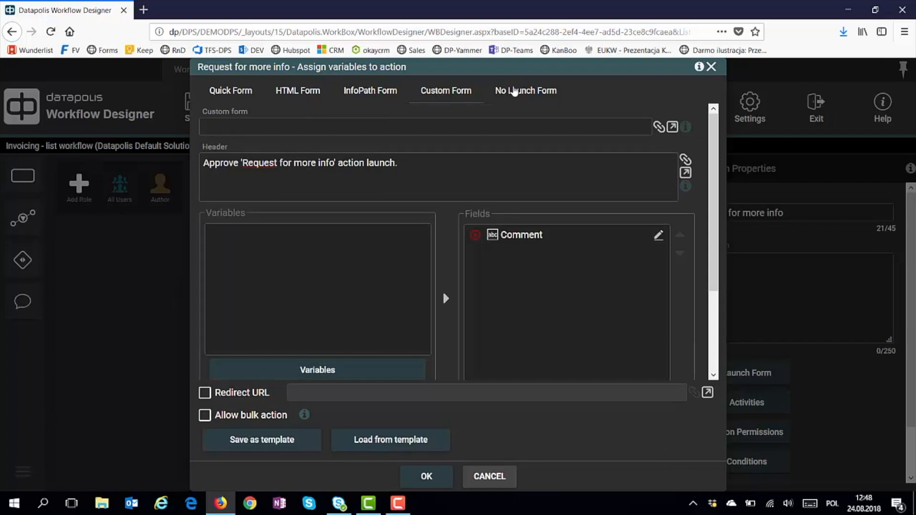
{"action": "left_click", "coordinate": [513, 91]}
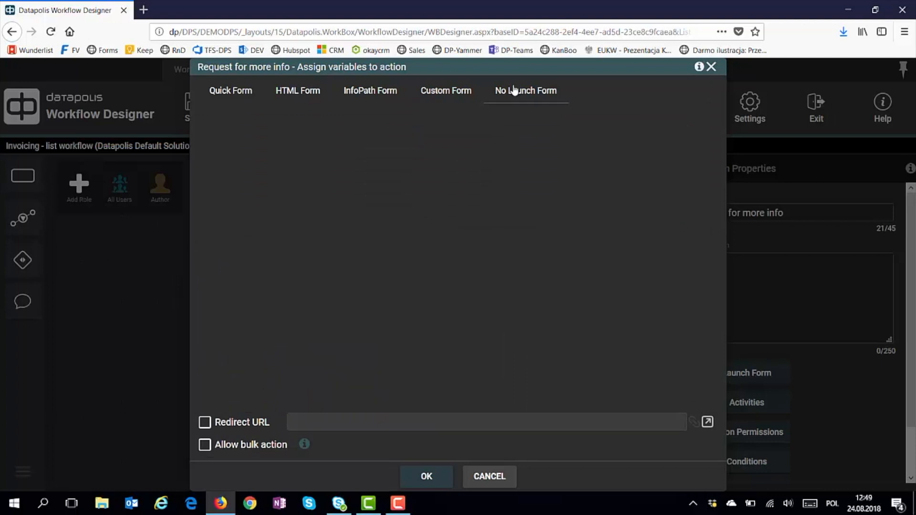
{"action": "left_click", "coordinate": [236, 93]}
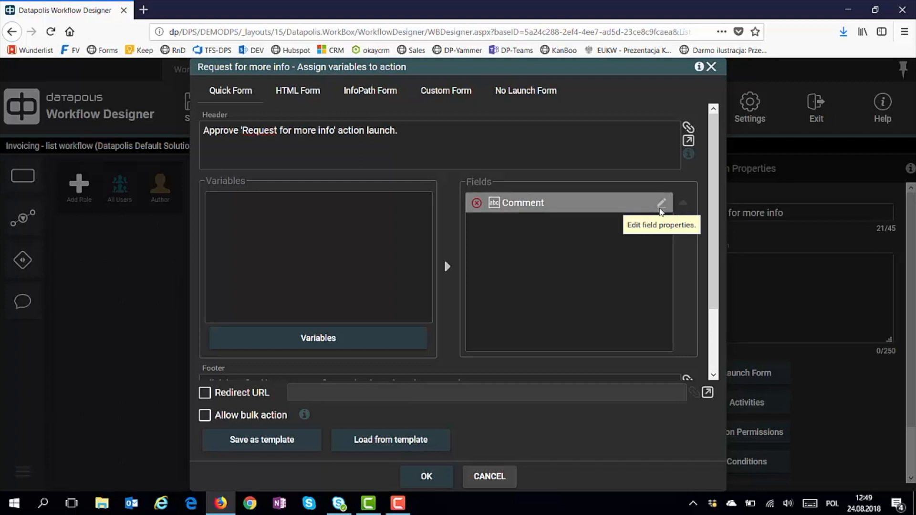
{"action": "left_click", "coordinate": [661, 205]}
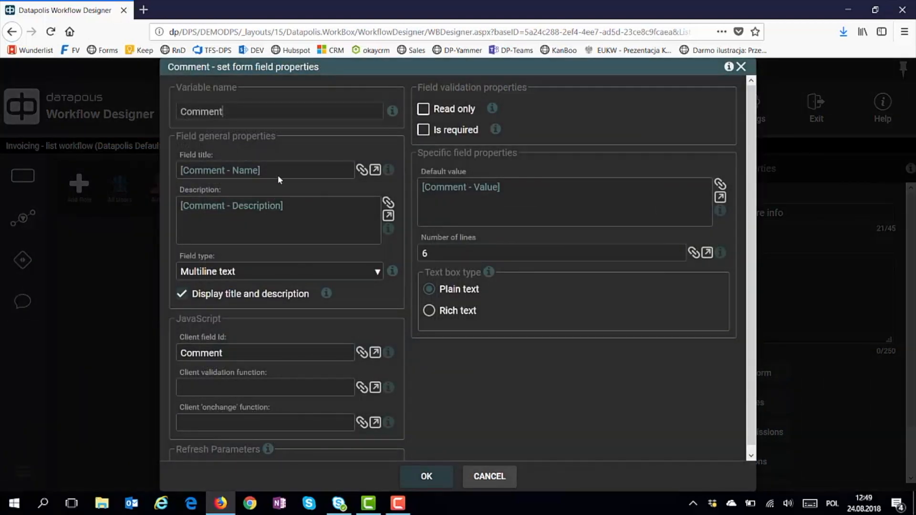
Change the Comment field type from multiline to Single line of text and confirm
{"action": "left_click", "coordinate": [283, 270]}
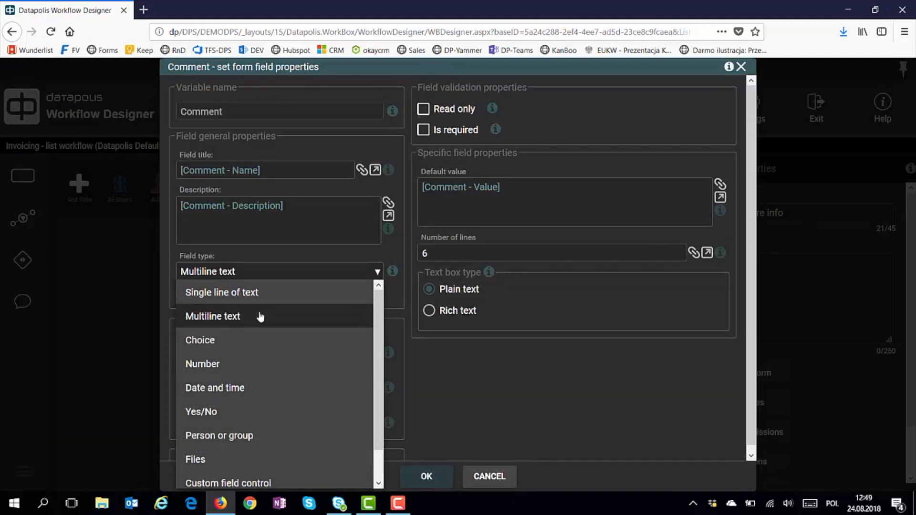
{"action": "scroll", "coordinate": [254, 355], "scroll_direction": "down", "scroll_amount": 1}
{"action": "scroll", "coordinate": [253, 355], "scroll_direction": "down", "scroll_amount": 1}
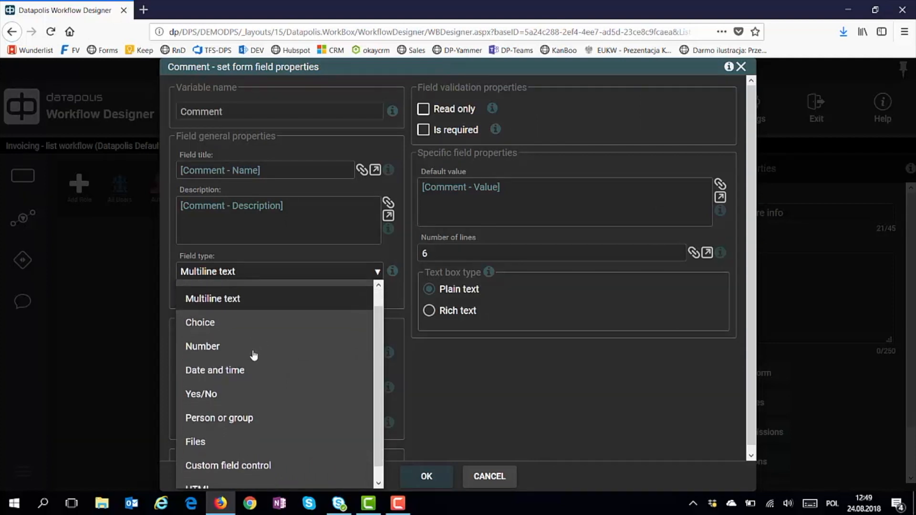
{"action": "scroll", "coordinate": [239, 400], "scroll_direction": "down", "scroll_amount": 1}
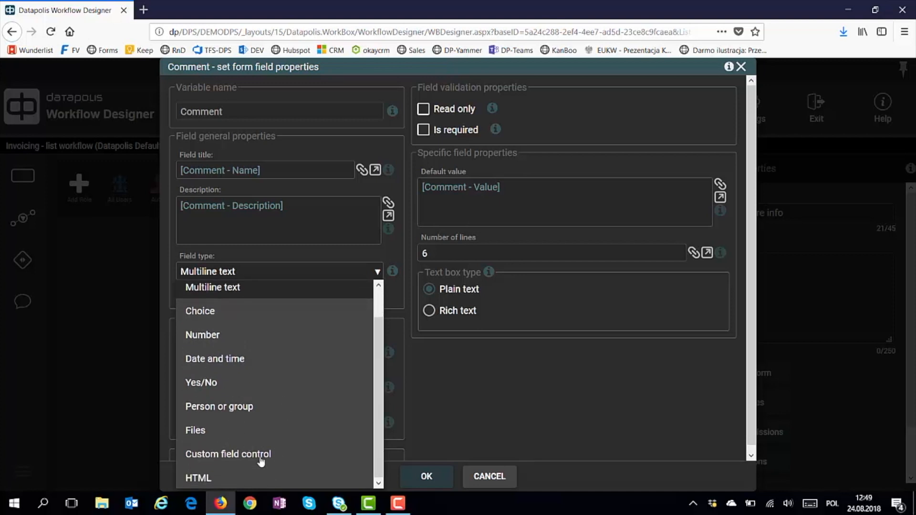
{"action": "scroll", "coordinate": [266, 367], "scroll_direction": "up", "scroll_amount": 2}
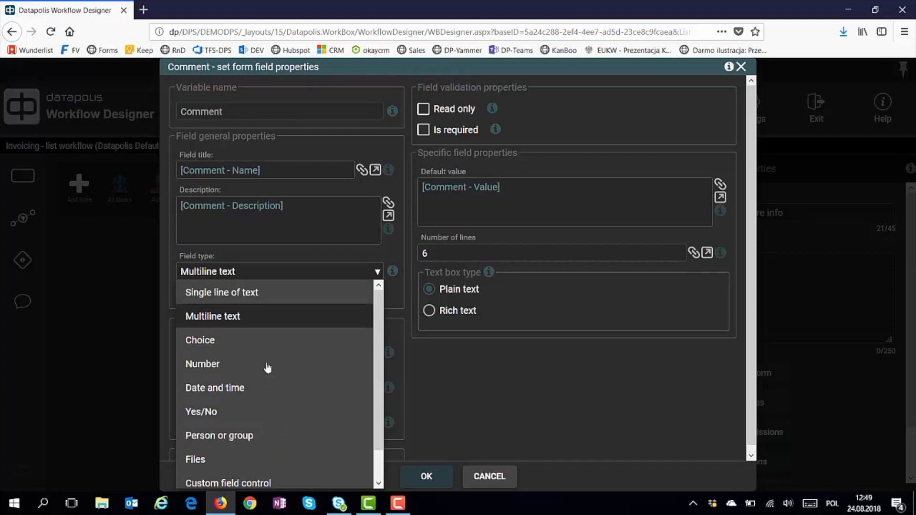
{"action": "left_click", "coordinate": [257, 292]}
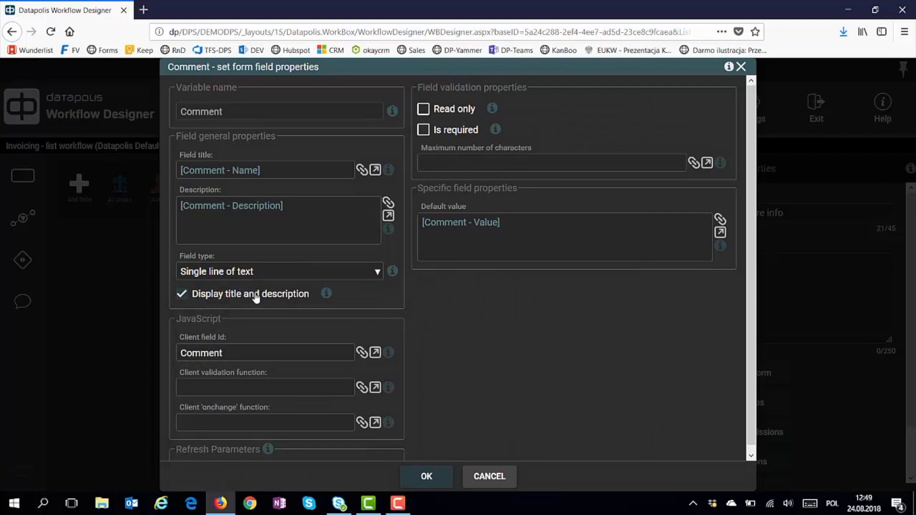
{"action": "scroll", "coordinate": [303, 370], "scroll_direction": "down", "scroll_amount": 1}
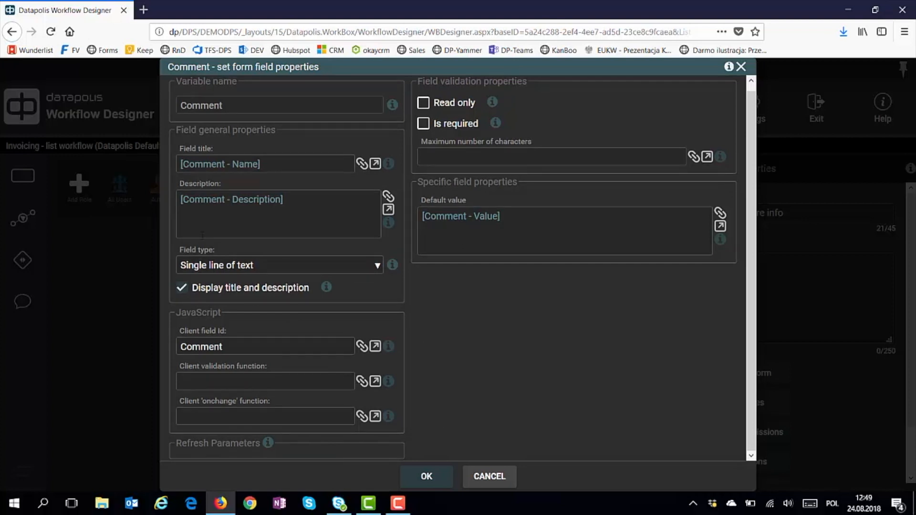
{"action": "left_click", "coordinate": [418, 478]}
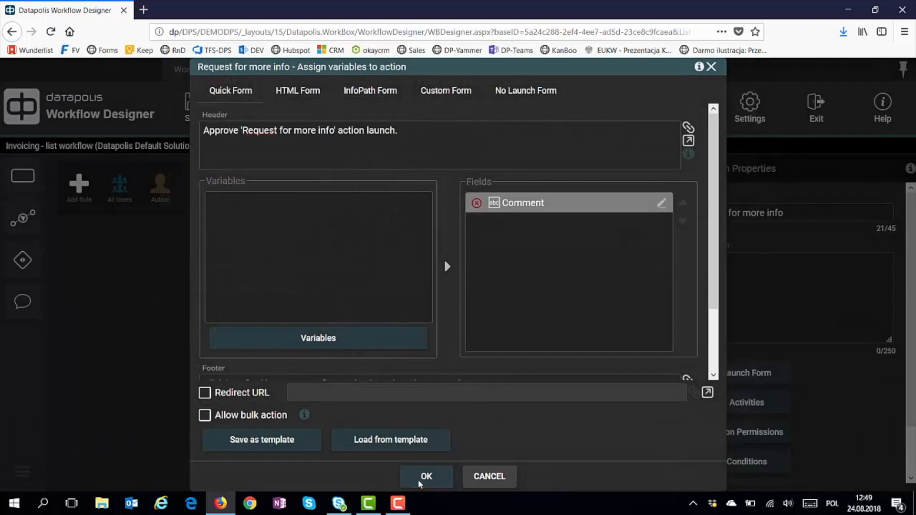
Accept the launch form settings, then open the Activities editor for the Request for more info transition
{"action": "left_click", "coordinate": [414, 474]}
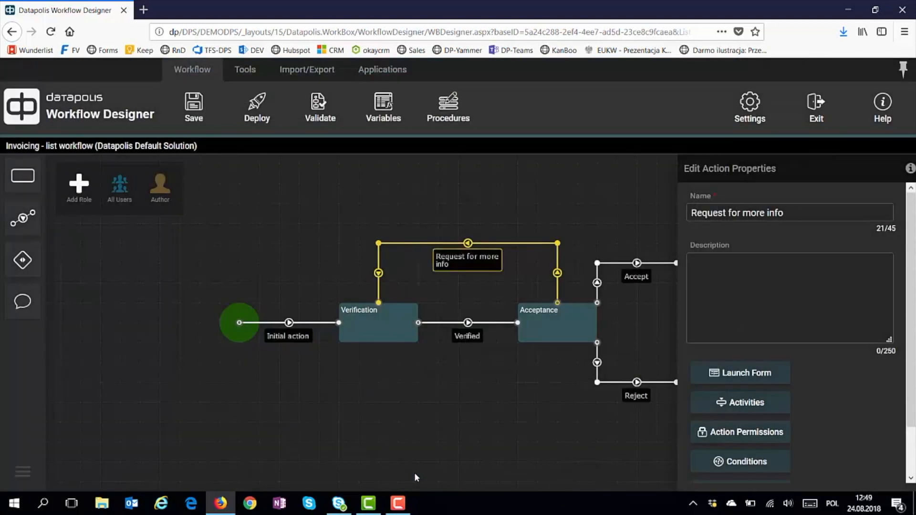
{"action": "left_click", "coordinate": [437, 447]}
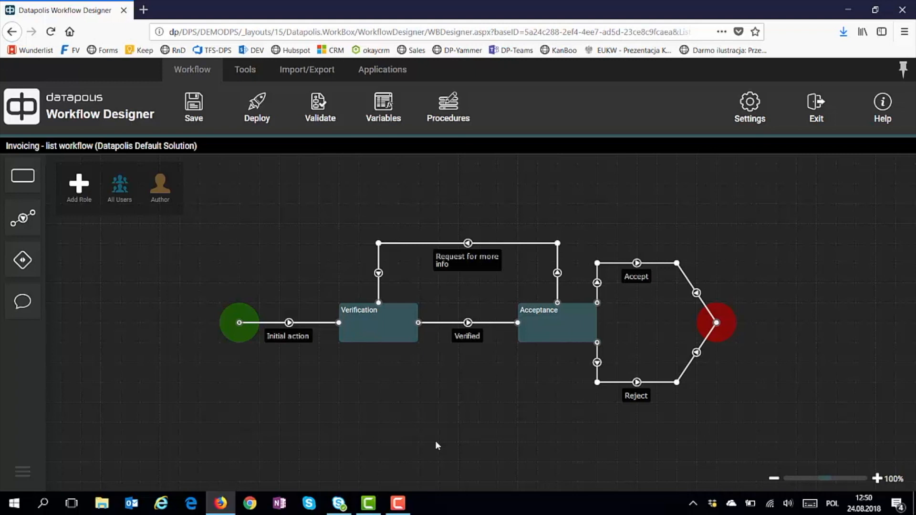
{"action": "left_click", "coordinate": [468, 265]}
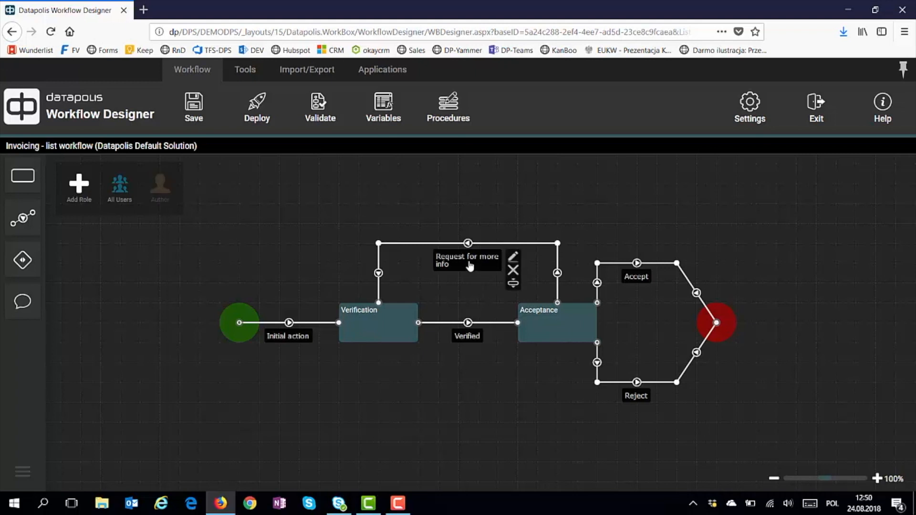
{"action": "left_click", "coordinate": [513, 257]}
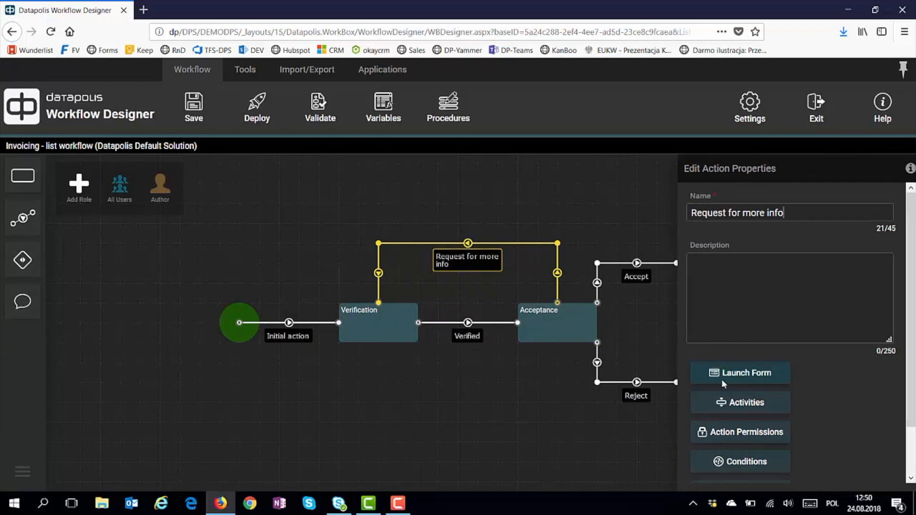
{"action": "left_click", "coordinate": [737, 409]}
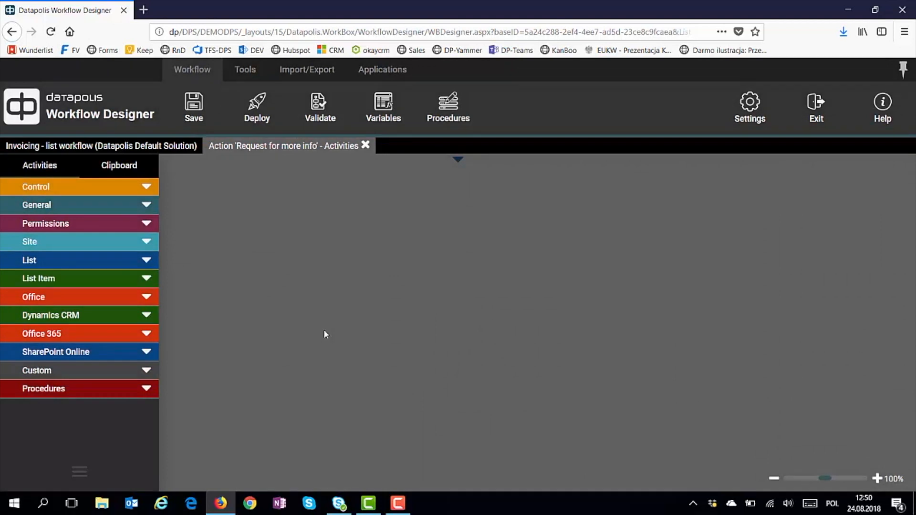
{"action": "left_click", "coordinate": [146, 190]}
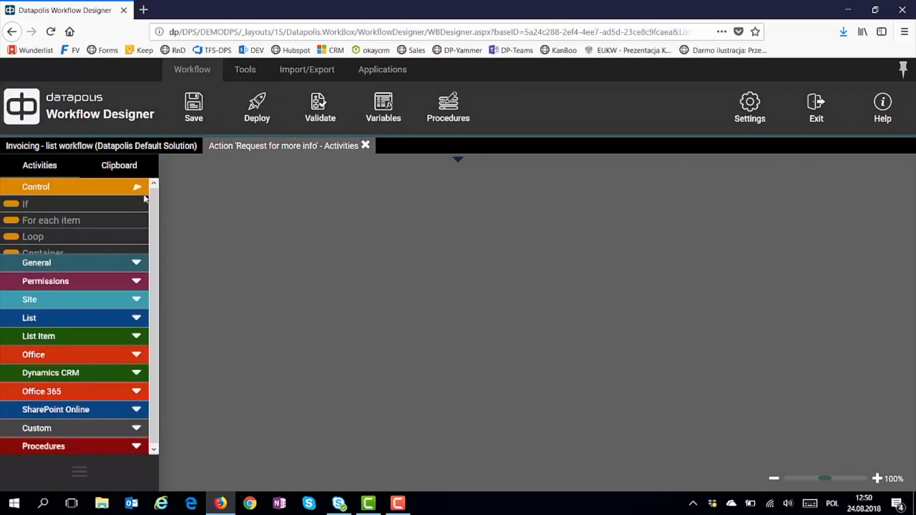
{"action": "left_click_drag", "start_coordinate": [35, 206], "coordinate": [443, 154]}
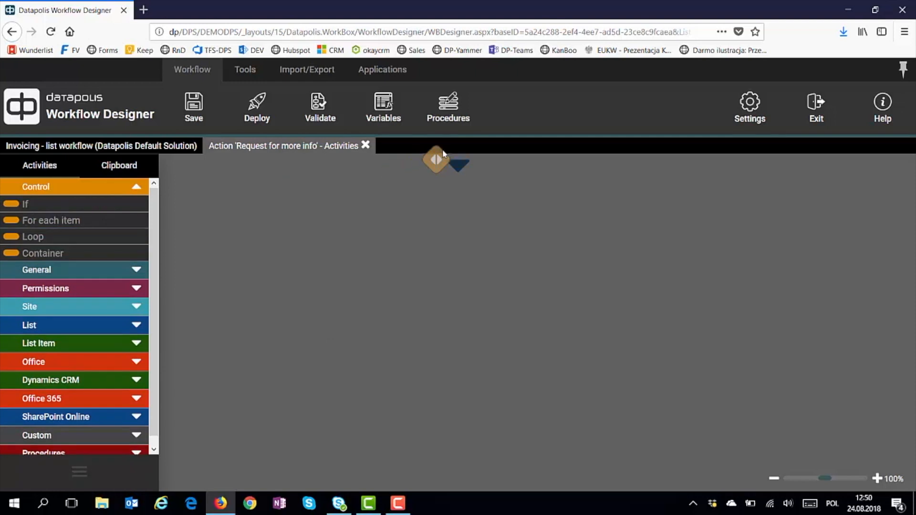
{"action": "mouse_move", "coordinate": [24, 205]}
{"action": "left_mouse_down"}
{"action": "mouse_move", "coordinate": [352, 192]}
{"action": "mouse_move", "coordinate": [430, 178]}
{"action": "mouse_move", "coordinate": [446, 165]}
{"action": "left_mouse_up"}
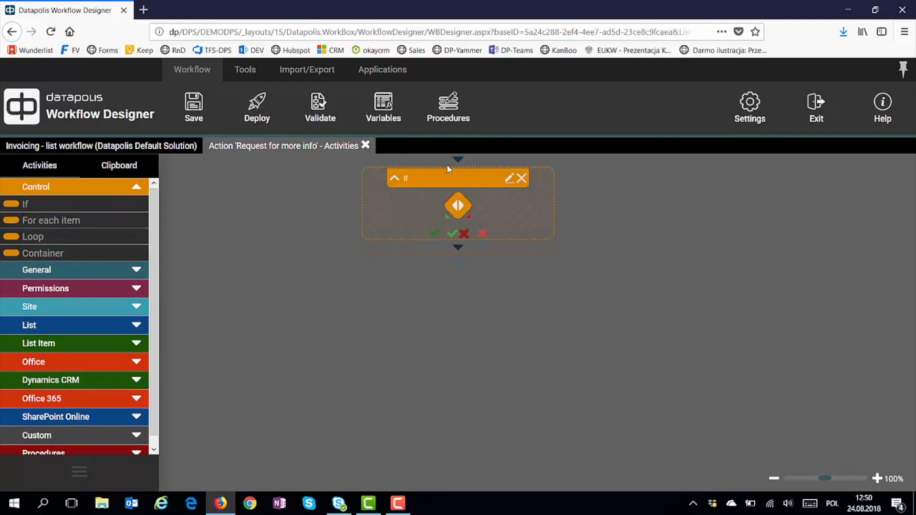
{"action": "left_click", "coordinate": [56, 271]}
{"action": "left_click_drag", "start_coordinate": [54, 287], "coordinate": [432, 245]}
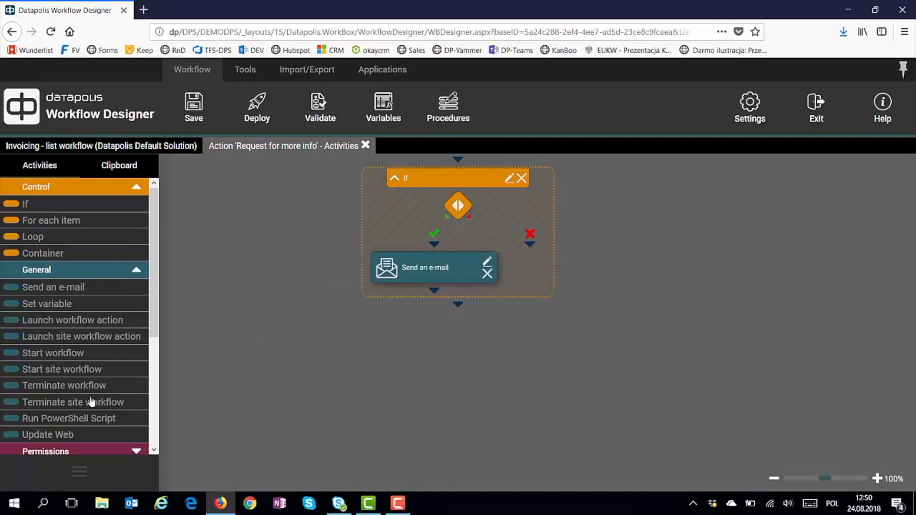
{"action": "scroll", "coordinate": [92, 401], "scroll_direction": "down", "scroll_amount": 2}
{"action": "left_click", "coordinate": [82, 364]}
{"action": "scroll", "coordinate": [82, 364], "scroll_direction": "down", "scroll_amount": 3}
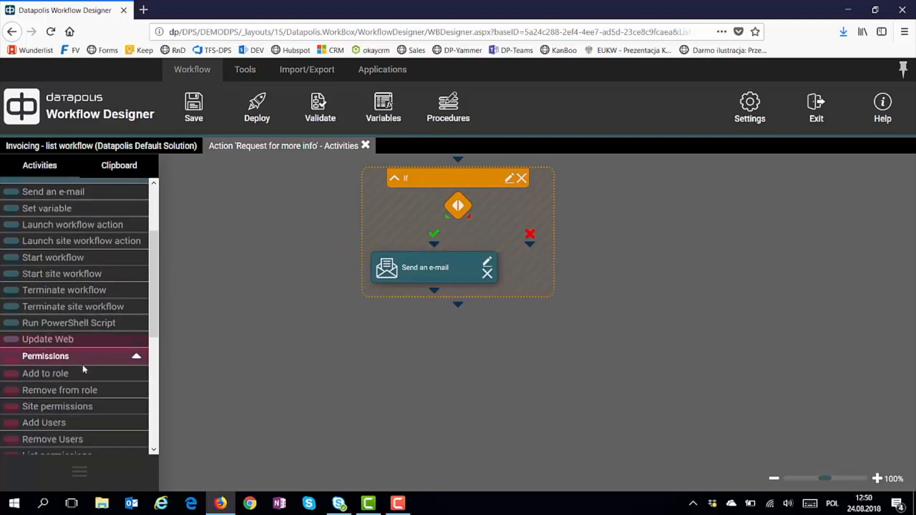
{"action": "scroll", "coordinate": [83, 370], "scroll_direction": "down", "scroll_amount": 2}
{"action": "left_click", "coordinate": [82, 363]}
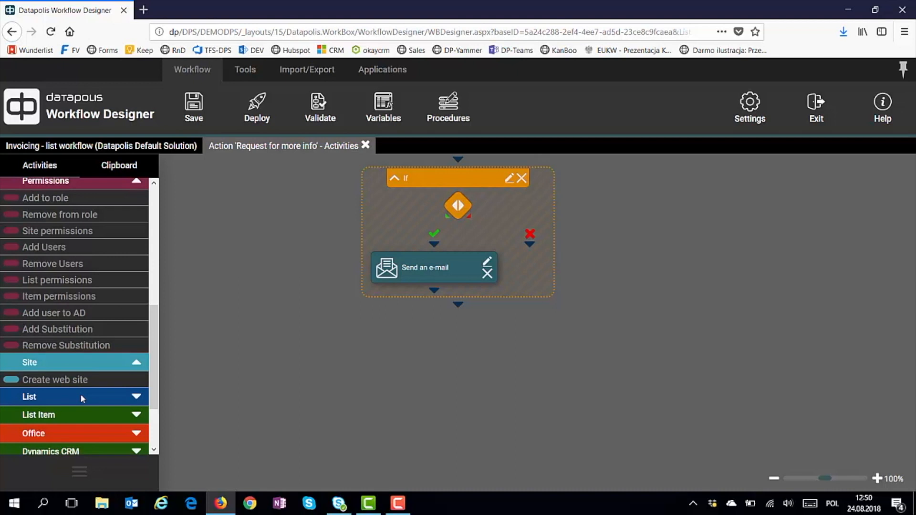
{"action": "left_click", "coordinate": [80, 396]}
{"action": "scroll", "coordinate": [80, 393], "scroll_direction": "down", "scroll_amount": 2}
{"action": "left_click", "coordinate": [71, 340]}
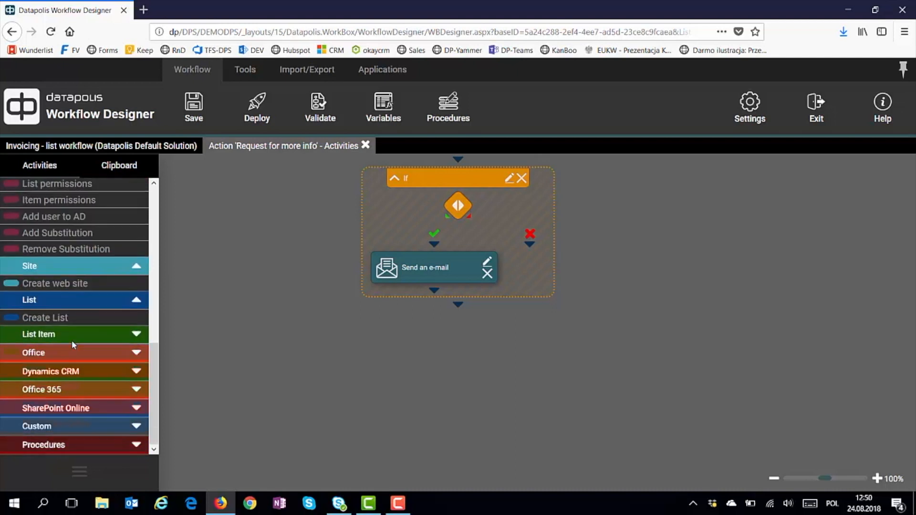
{"action": "scroll", "coordinate": [72, 341], "scroll_direction": "down", "scroll_amount": 3}
{"action": "scroll", "coordinate": [73, 344], "scroll_direction": "down", "scroll_amount": 1}
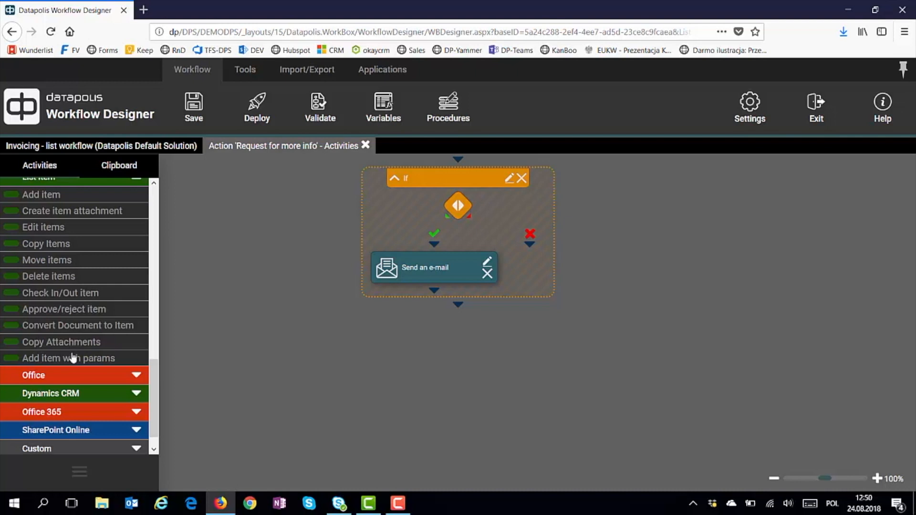
{"action": "left_click", "coordinate": [68, 374]}
{"action": "scroll", "coordinate": [68, 373], "scroll_direction": "down", "scroll_amount": 3}
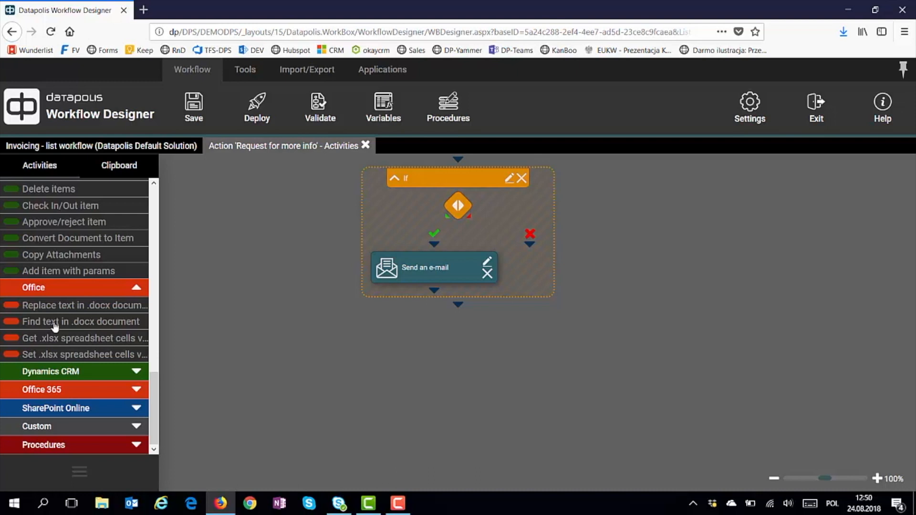
{"action": "left_click", "coordinate": [61, 372]}
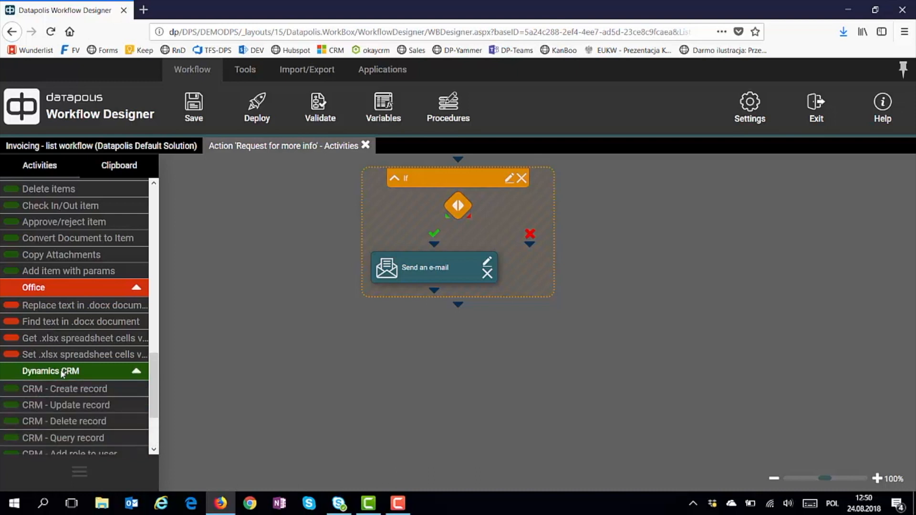
{"action": "scroll", "coordinate": [60, 369], "scroll_direction": "down", "scroll_amount": 3}
{"action": "left_click", "coordinate": [60, 387]}
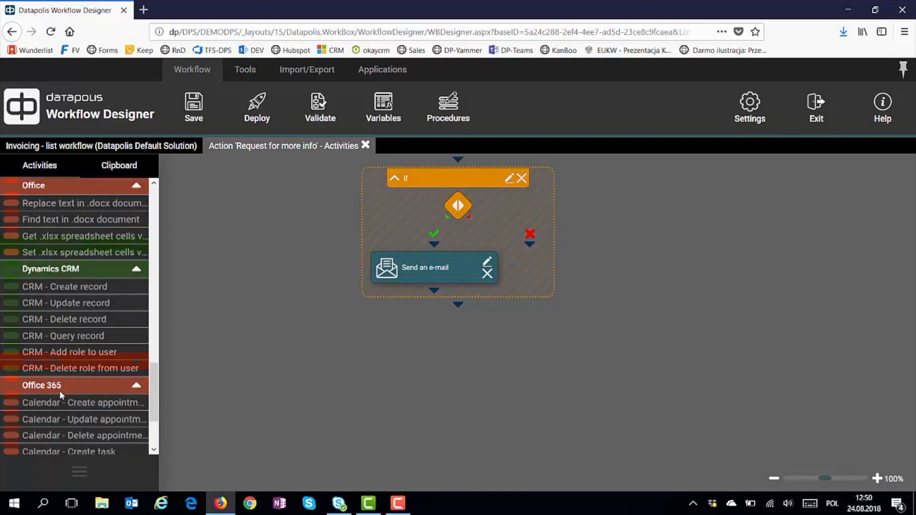
{"action": "left_click", "coordinate": [62, 415]}
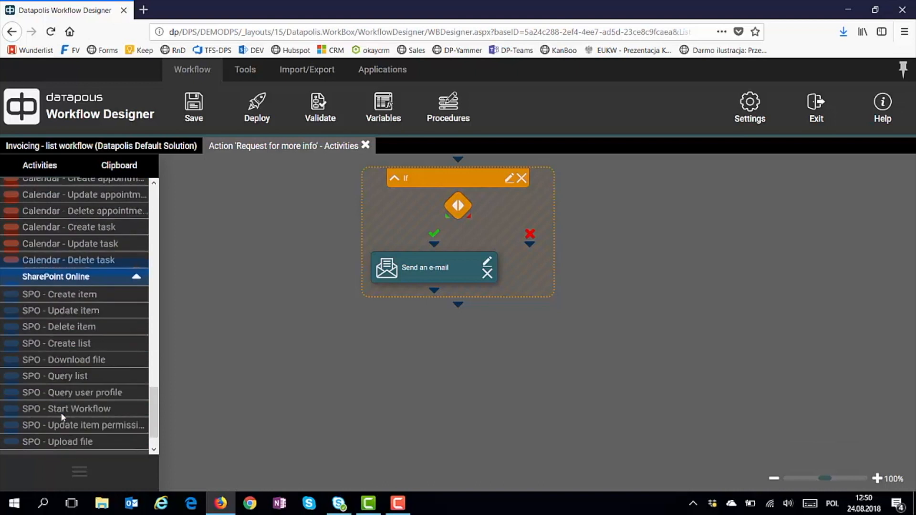
{"action": "scroll", "coordinate": [71, 310], "scroll_direction": "up", "scroll_amount": 2}
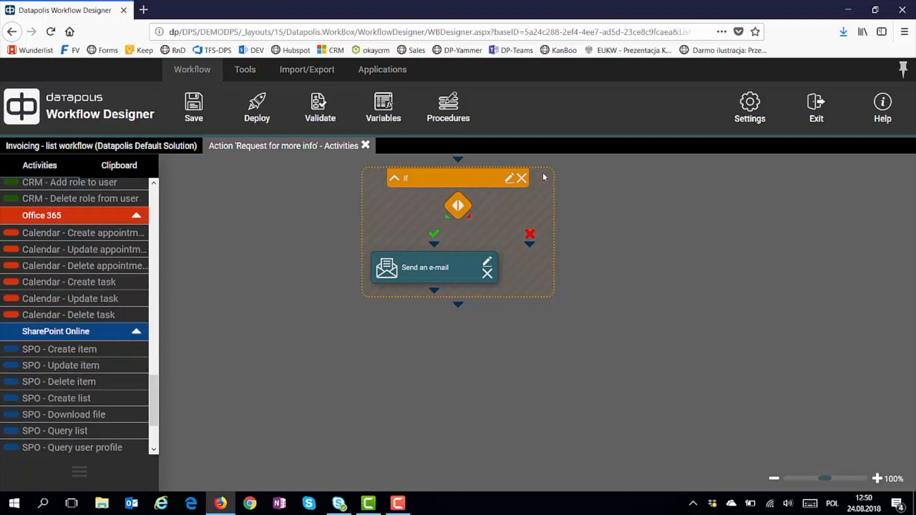
{"action": "left_click", "coordinate": [525, 180]}
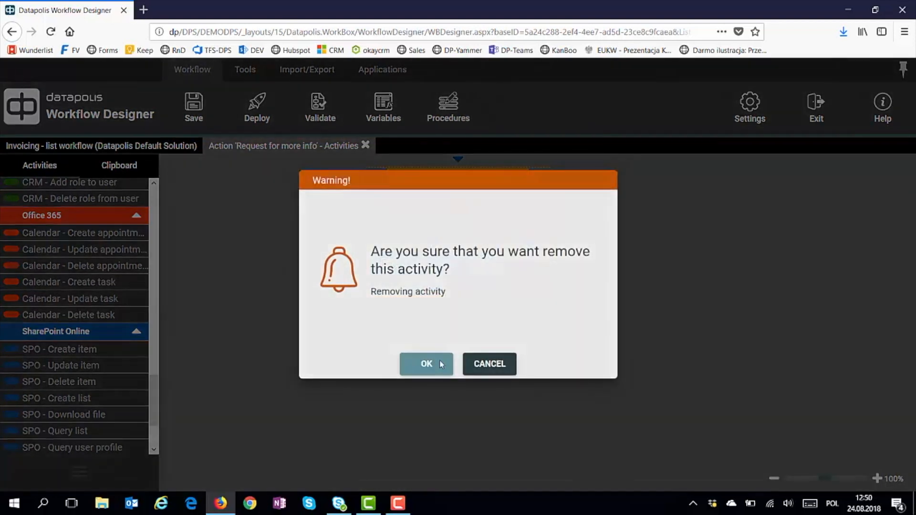
{"action": "left_click", "coordinate": [440, 361]}
{"action": "scroll", "coordinate": [75, 305], "scroll_direction": "up", "scroll_amount": 1}
{"action": "scroll", "coordinate": [75, 306], "scroll_direction": "up", "scroll_amount": 8}
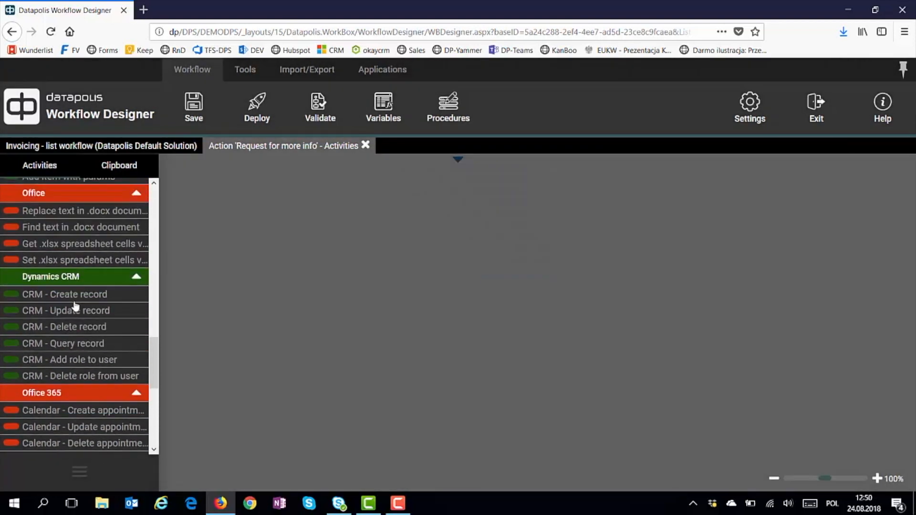
Add an Edit items activity that updates the current item's Comments field
{"action": "scroll", "coordinate": [76, 274], "scroll_direction": "up", "scroll_amount": 3}
{"action": "left_click_drag", "start_coordinate": [76, 248], "coordinate": [451, 173]}
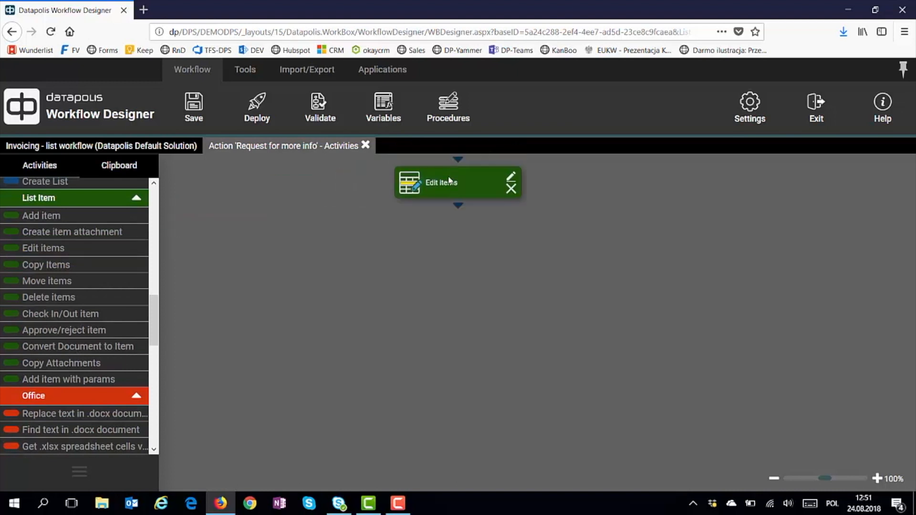
{"action": "left_click", "coordinate": [449, 181]}
{"action": "left_click", "coordinate": [543, 269]}
{"action": "scroll", "coordinate": [503, 355], "scroll_direction": "down", "scroll_amount": 3}
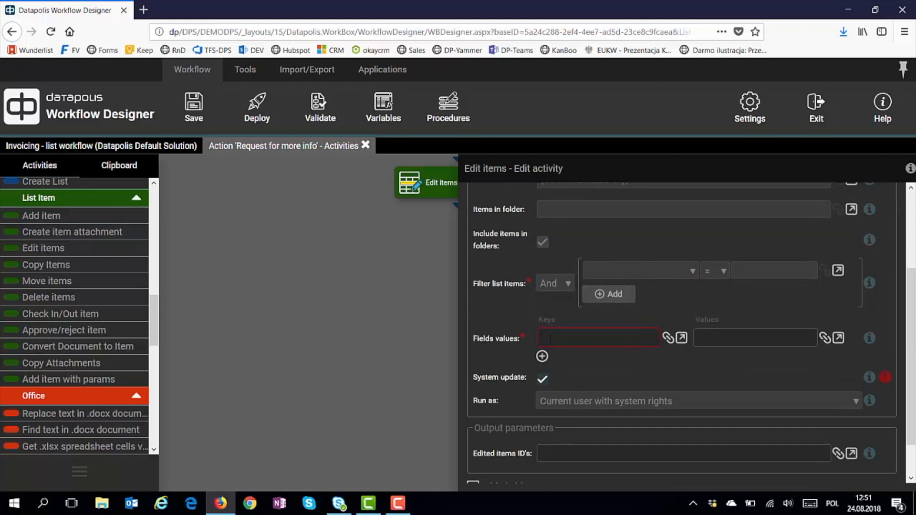
{"action": "left_click", "coordinate": [550, 339]}
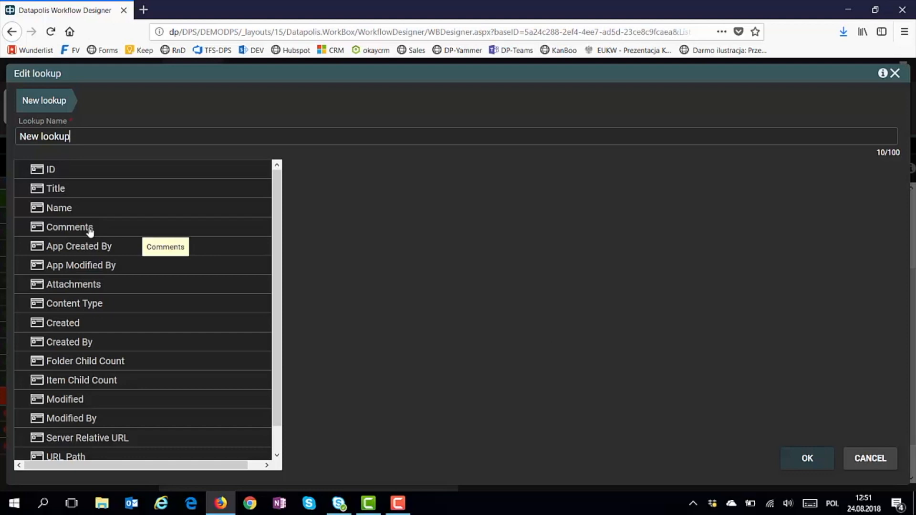
{"action": "left_click", "coordinate": [90, 229]}
{"action": "left_click", "coordinate": [807, 458]}
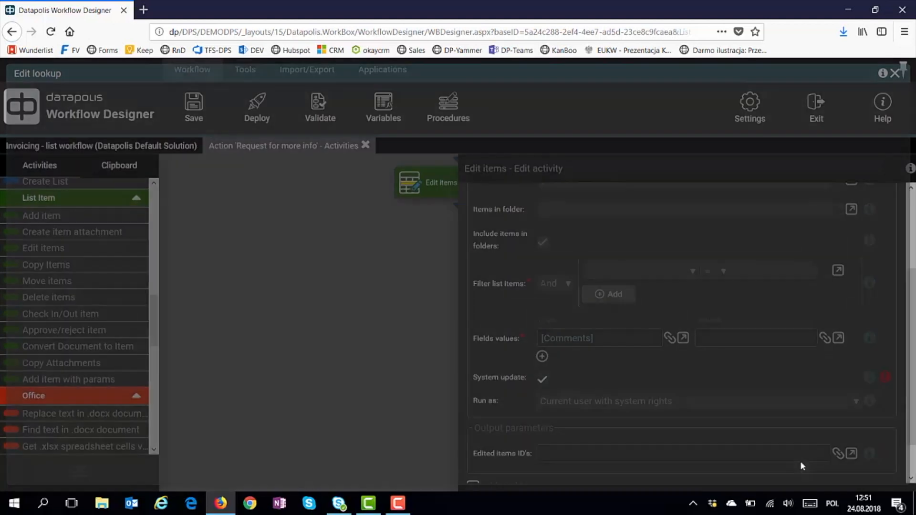
Create a new lookup for the Comments value based on the current item's Title, returning All
{"action": "left_click", "coordinate": [740, 339]}
{"action": "type", "text": "dfsdd"}
{"action": "key", "text": "BackSpace"}
{"action": "key", "text": "BackSpace"}
{"action": "key", "text": "BackSpace"}
{"action": "key", "text": "BackSpace"}
{"action": "key", "text": "BackSpace"}
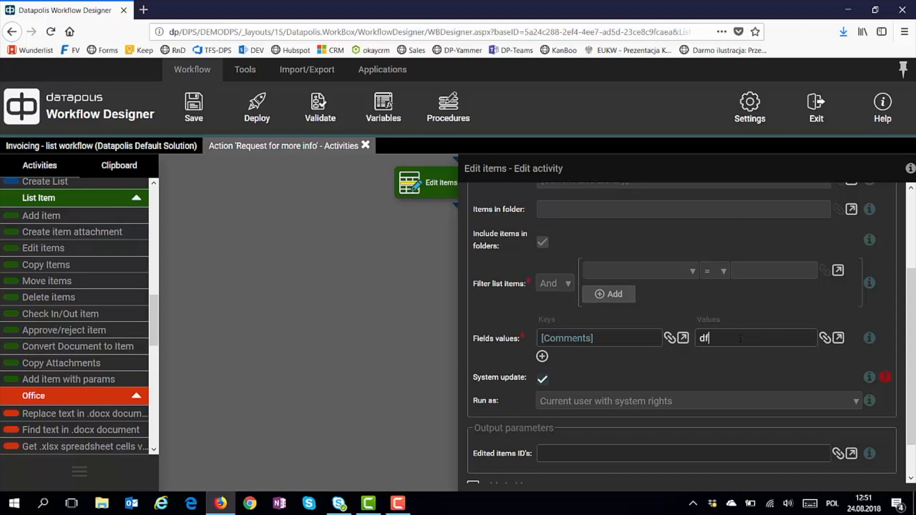
{"action": "left_click", "coordinate": [823, 338]}
{"action": "left_click", "coordinate": [777, 358]}
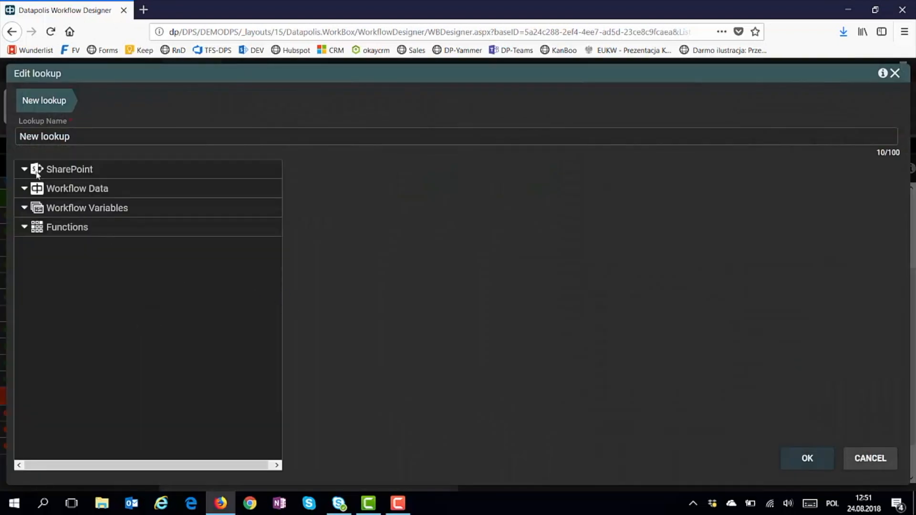
{"action": "left_click", "coordinate": [23, 171]}
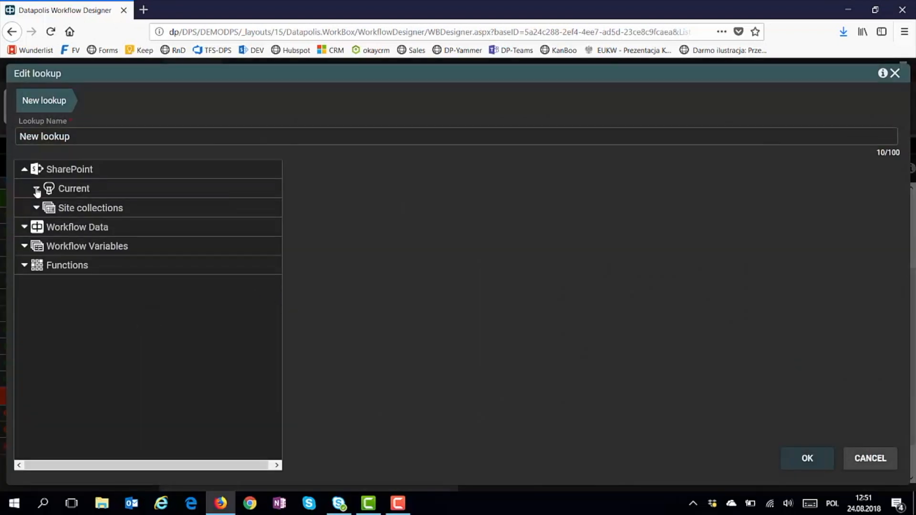
{"action": "left_click", "coordinate": [36, 190]}
{"action": "left_click", "coordinate": [48, 227]}
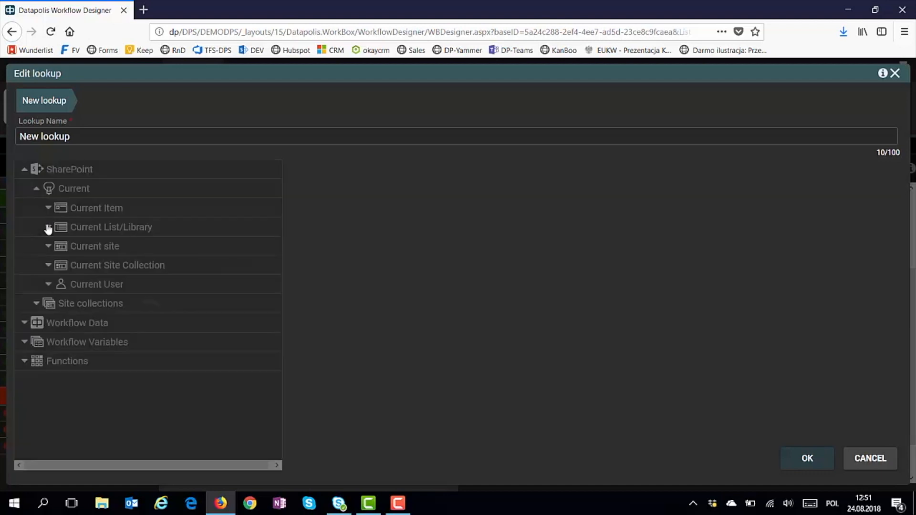
{"action": "left_click", "coordinate": [60, 246]}
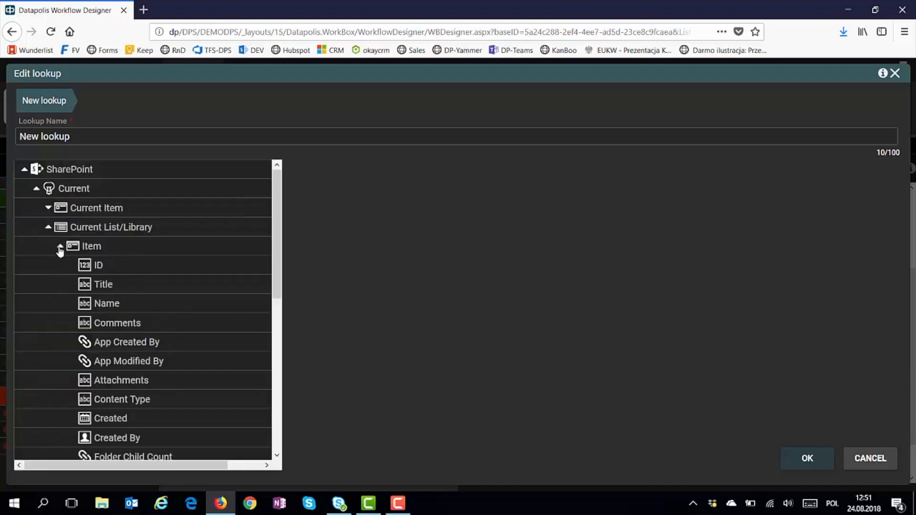
{"action": "left_click", "coordinate": [101, 285]}
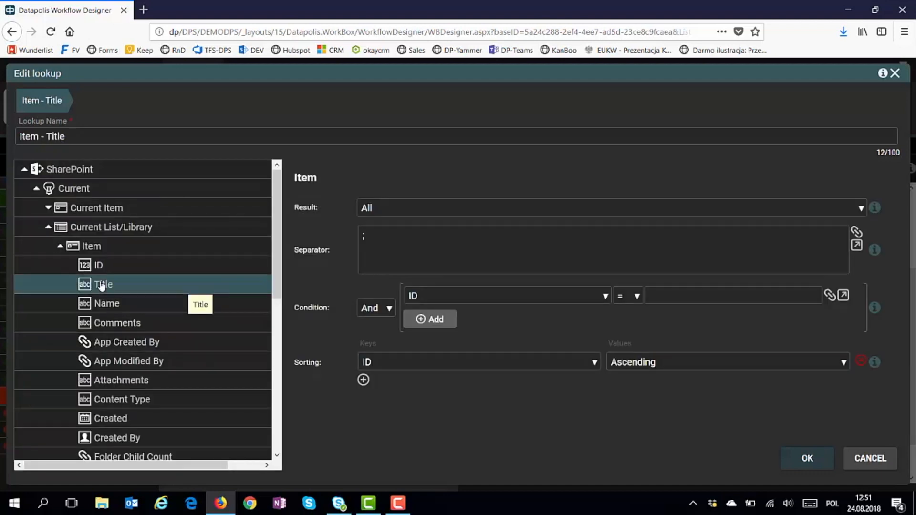
{"action": "left_click", "coordinate": [397, 217]}
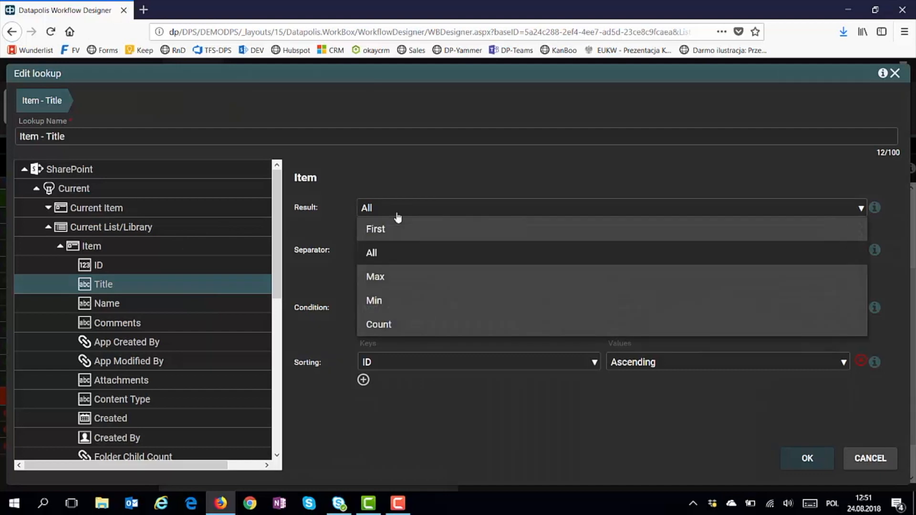
{"action": "left_click", "coordinate": [428, 195]}
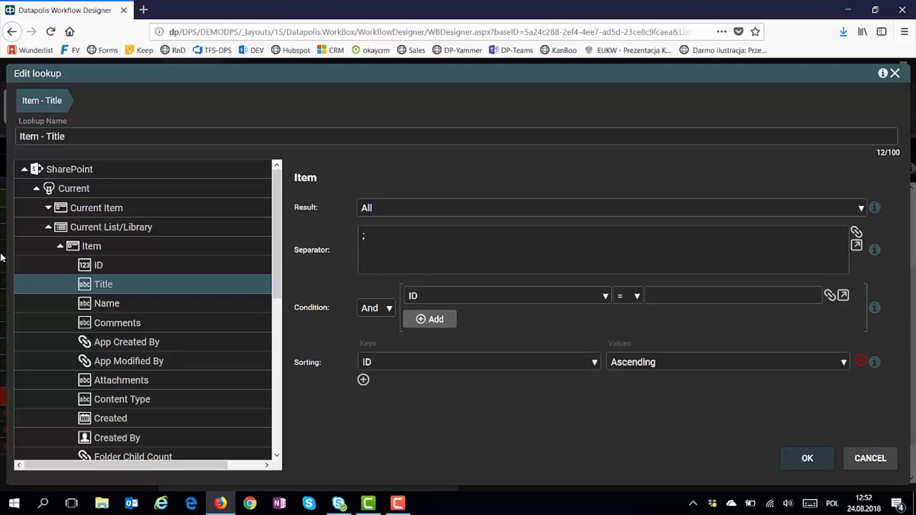
{"action": "left_click", "coordinate": [38, 190]}
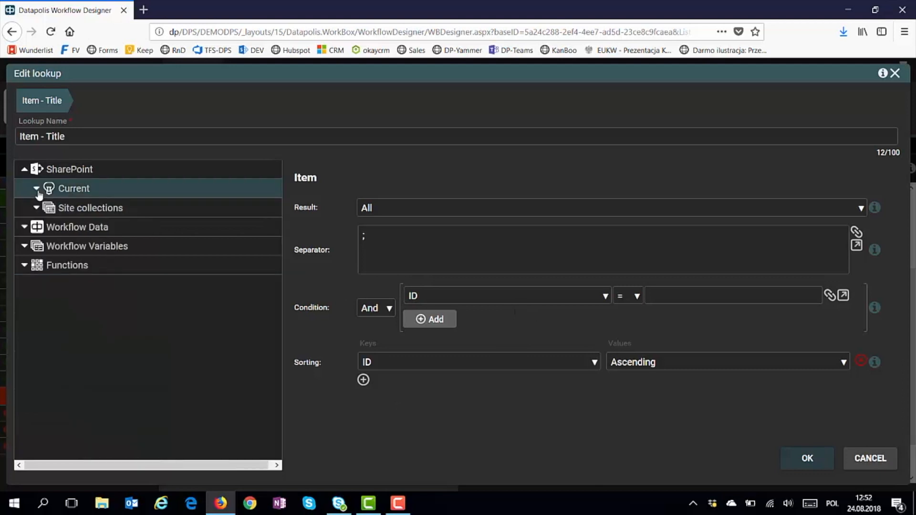
{"action": "left_click", "coordinate": [37, 209]}
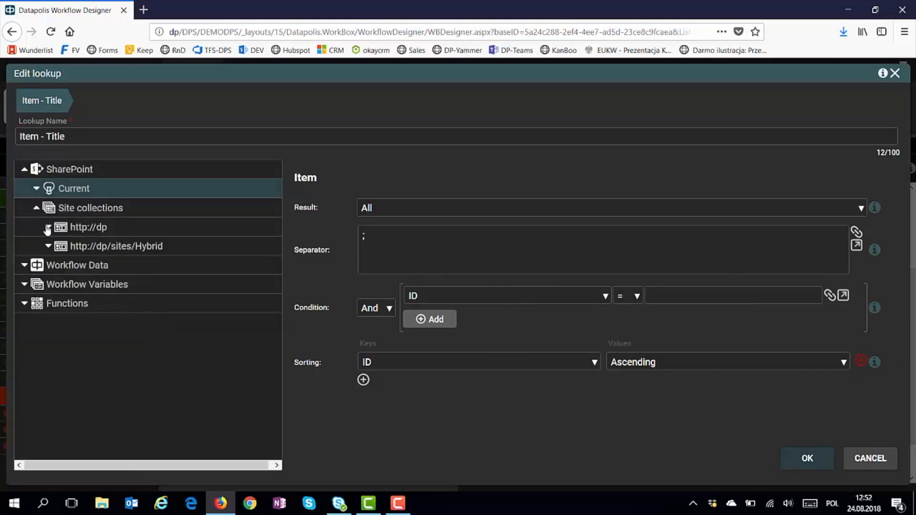
{"action": "left_click", "coordinate": [48, 227]}
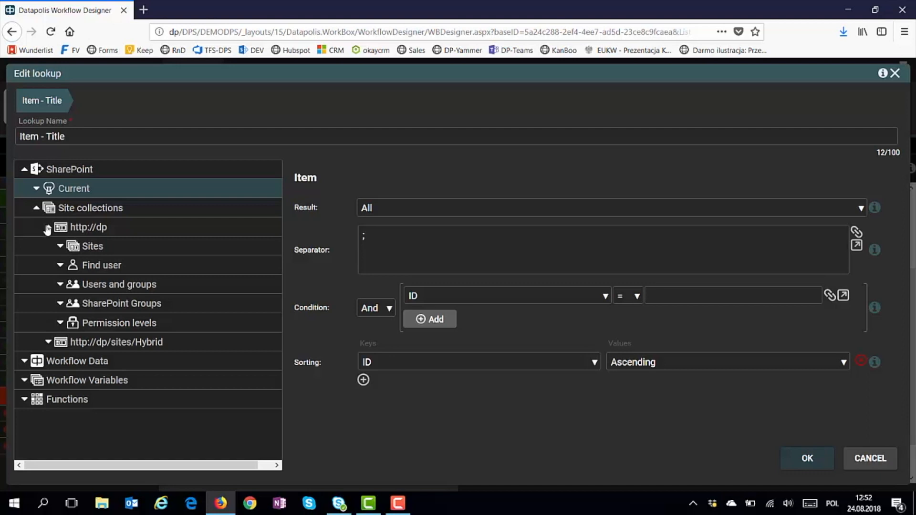
{"action": "left_click", "coordinate": [24, 361]}
{"action": "scroll", "coordinate": [23, 363], "scroll_direction": "down", "scroll_amount": 1}
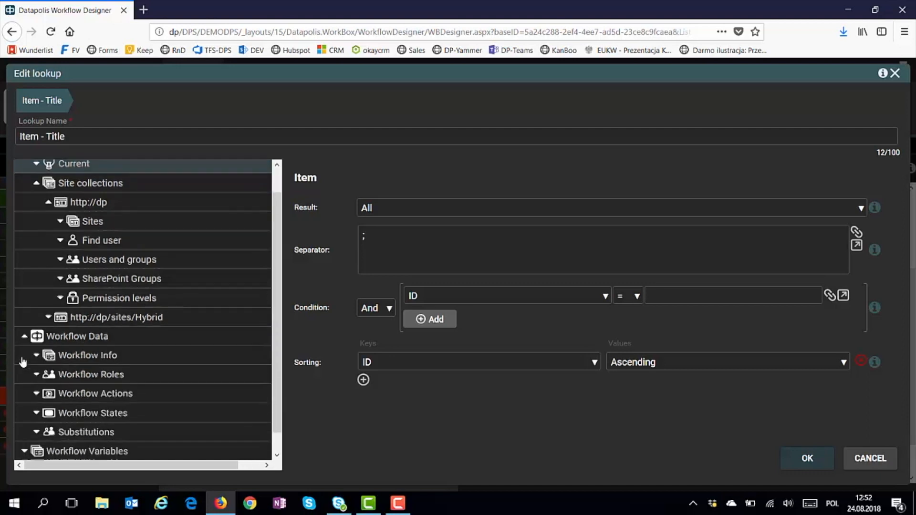
{"action": "scroll", "coordinate": [22, 363], "scroll_direction": "down", "scroll_amount": 1}
Expand Workflow Info, Workflow Actions and Workflow Variables to reveal Verified and Comment
{"action": "left_click", "coordinate": [36, 336]}
{"action": "scroll", "coordinate": [50, 362], "scroll_direction": "down", "scroll_amount": 2}
{"action": "scroll", "coordinate": [50, 363], "scroll_direction": "down", "scroll_amount": 2}
{"action": "left_click", "coordinate": [37, 375]}
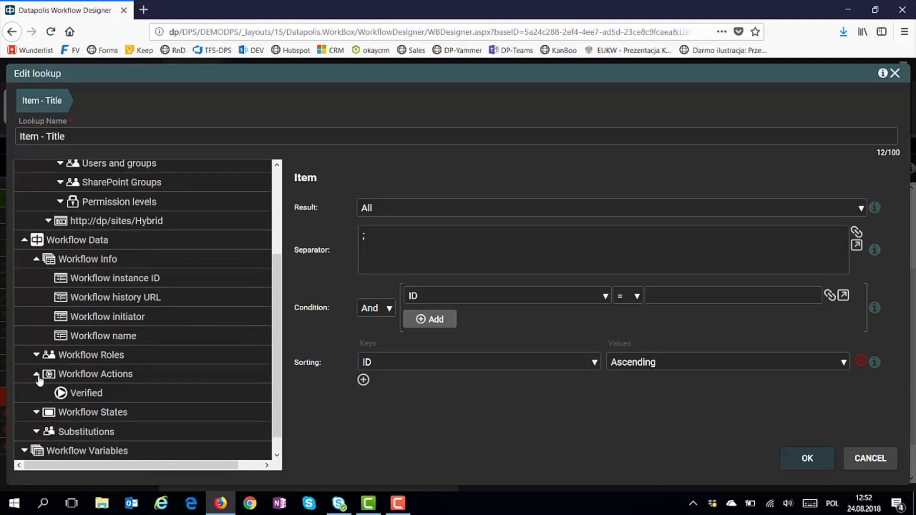
{"action": "scroll", "coordinate": [39, 380], "scroll_direction": "down", "scroll_amount": 1}
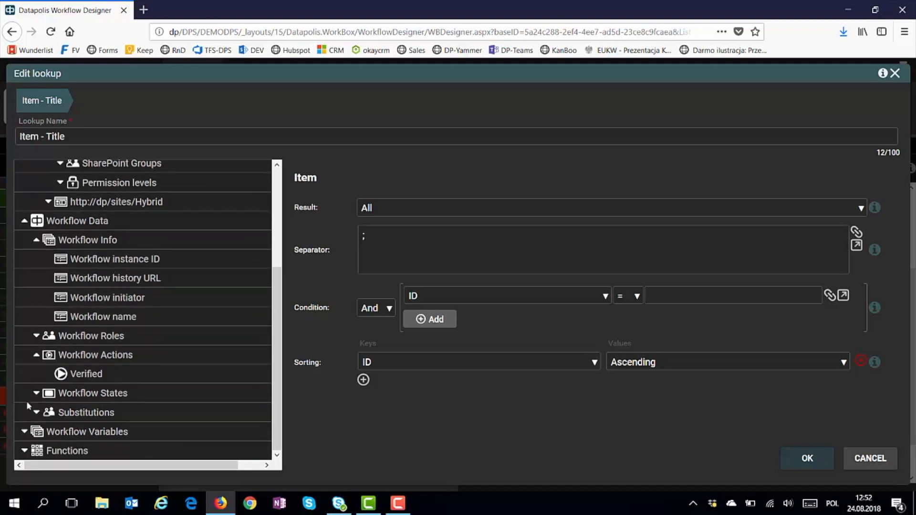
{"action": "left_click", "coordinate": [26, 431]}
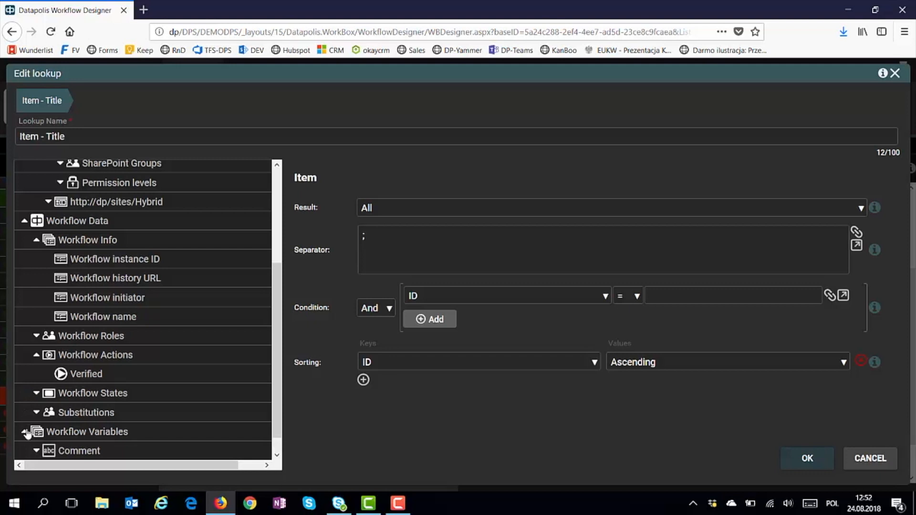
{"action": "scroll", "coordinate": [27, 433], "scroll_direction": "down", "scroll_amount": 1}
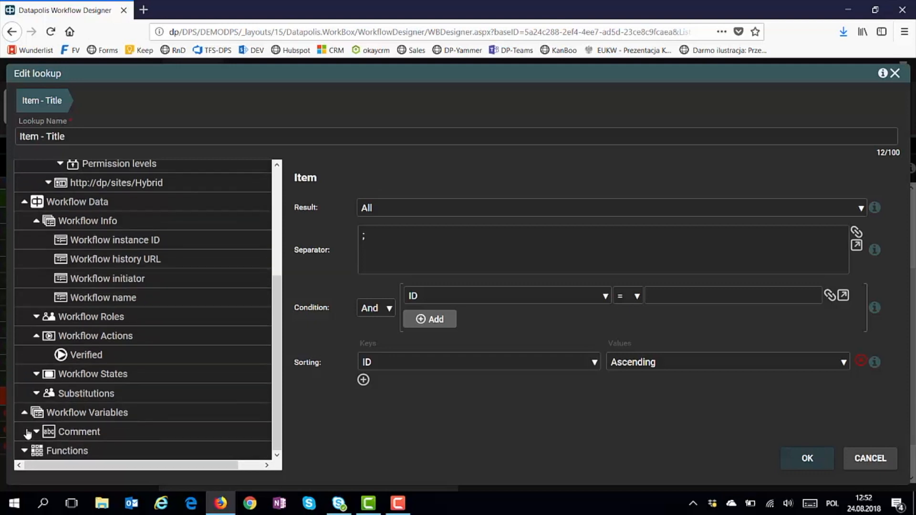
{"action": "left_click", "coordinate": [60, 432]}
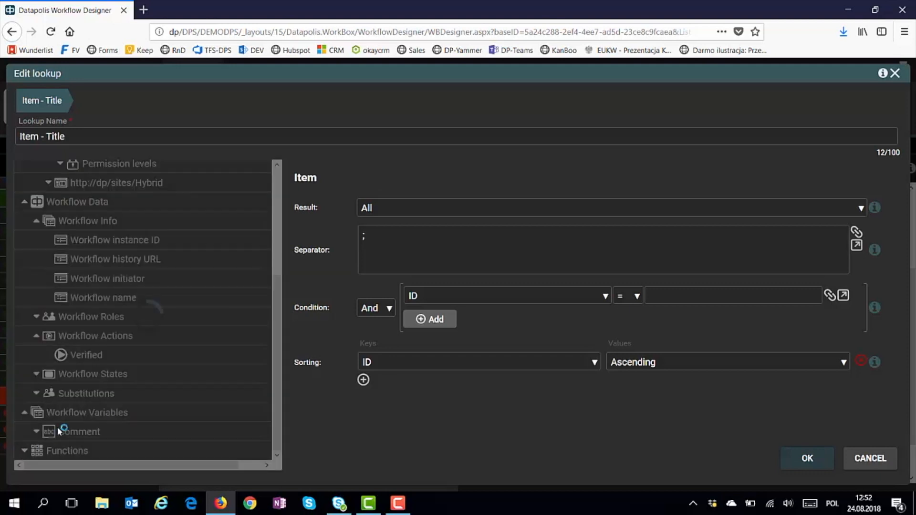
Browse the Text, Date, Math and Data Sources function lists in the lookup tree
{"action": "scroll", "coordinate": [60, 432], "scroll_direction": "down", "scroll_amount": 4}
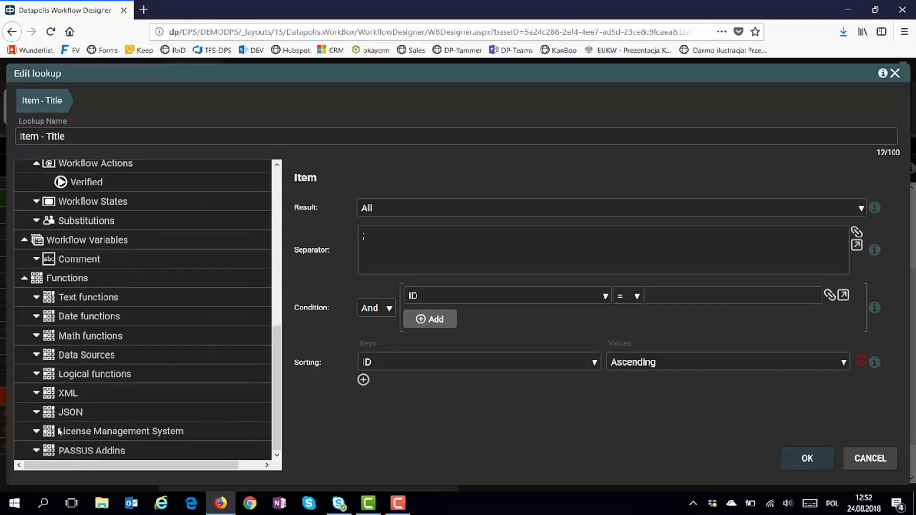
{"action": "left_click", "coordinate": [98, 297]}
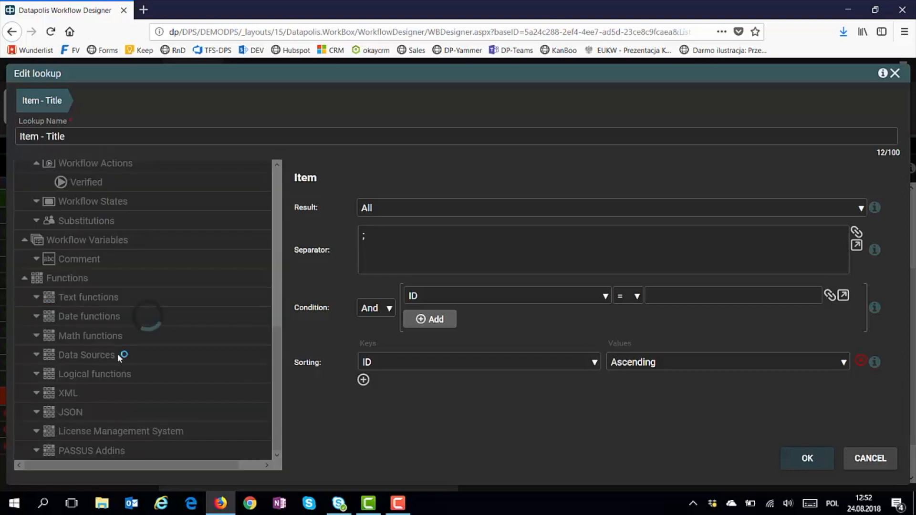
{"action": "scroll", "coordinate": [117, 353], "scroll_direction": "down", "scroll_amount": 3}
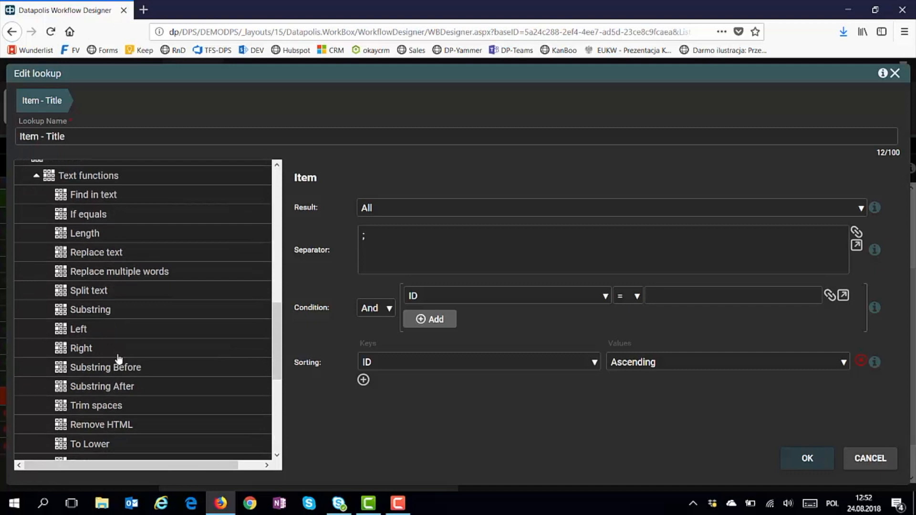
{"action": "scroll", "coordinate": [119, 359], "scroll_direction": "down", "scroll_amount": 6}
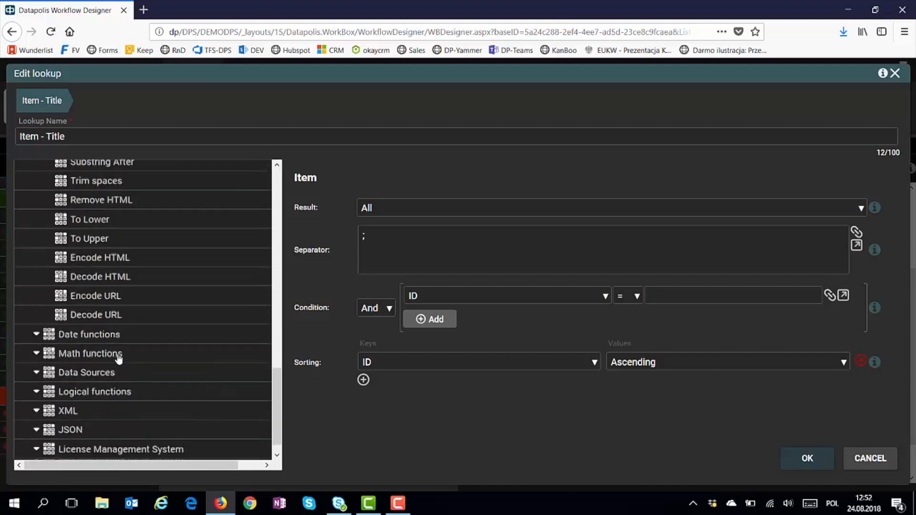
{"action": "left_click", "coordinate": [38, 317]}
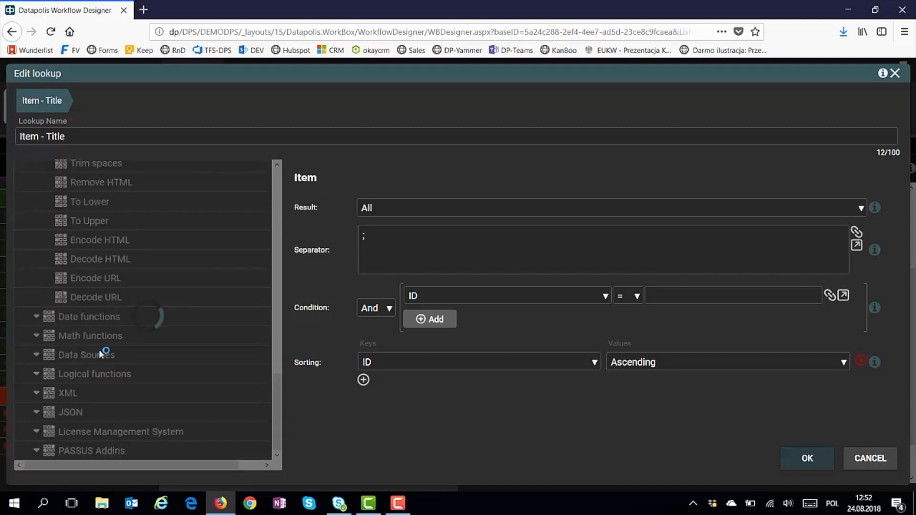
{"action": "scroll", "coordinate": [100, 354], "scroll_direction": "down", "scroll_amount": 6}
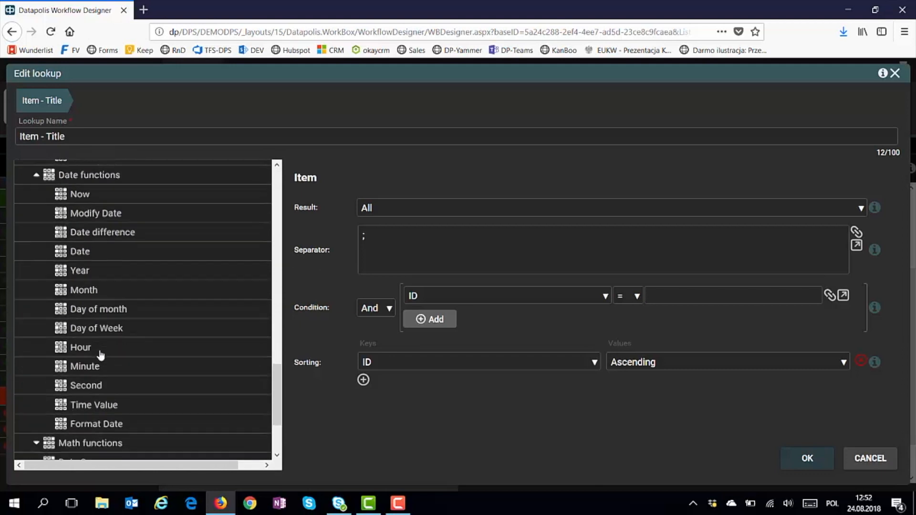
{"action": "left_click", "coordinate": [37, 336]}
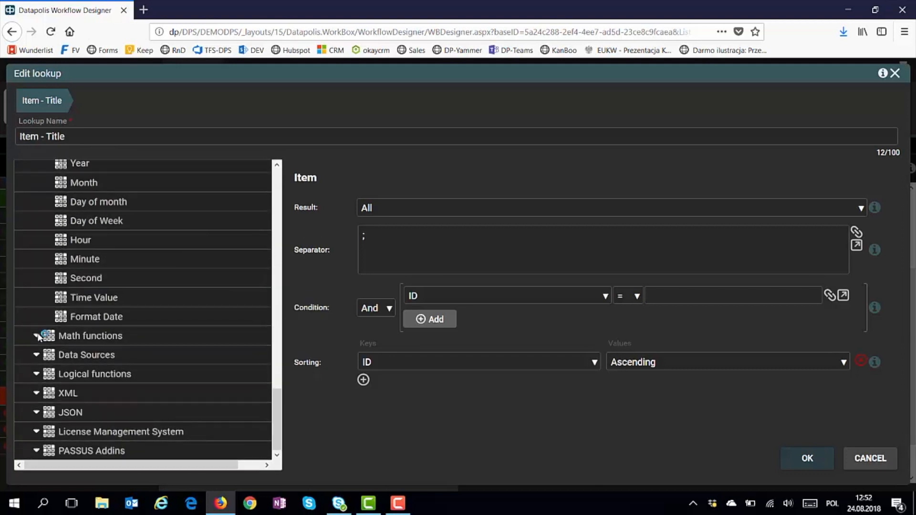
{"action": "scroll", "coordinate": [121, 373], "scroll_direction": "down", "scroll_amount": 2}
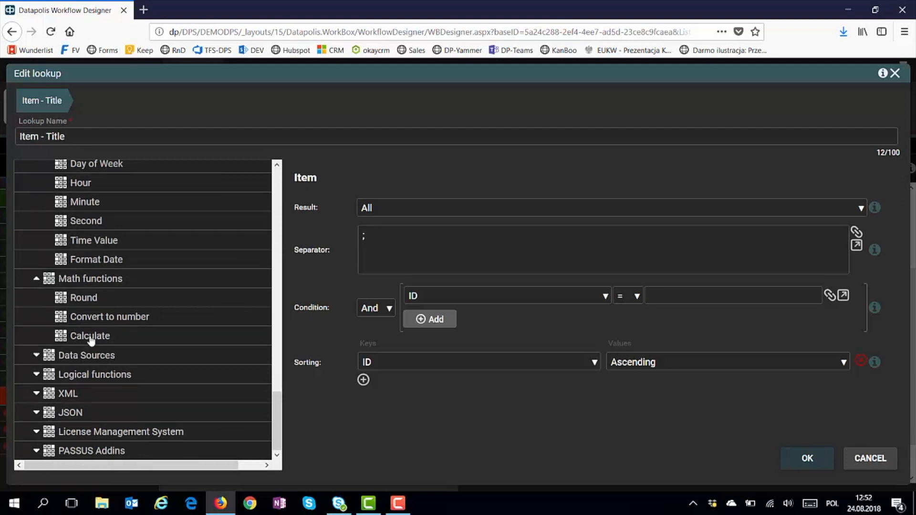
{"action": "mouse_move", "coordinate": [92, 339]}
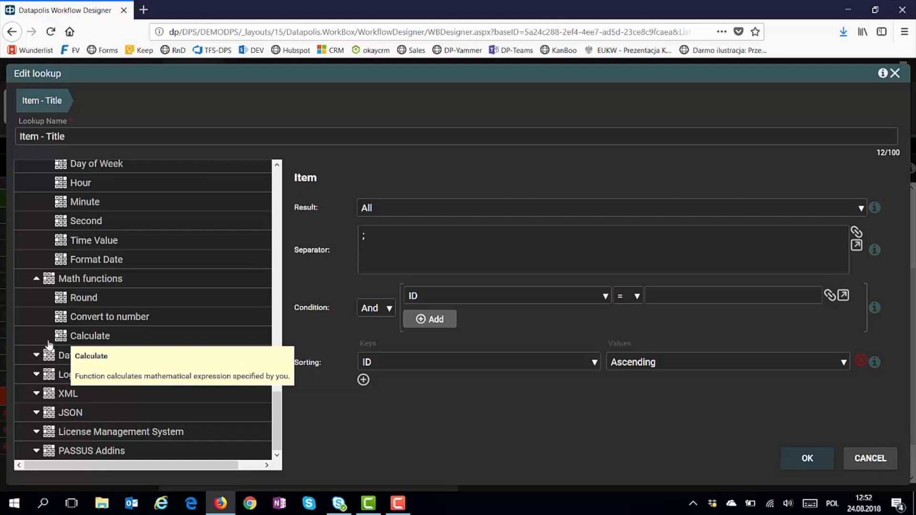
{"action": "left_click", "coordinate": [37, 357]}
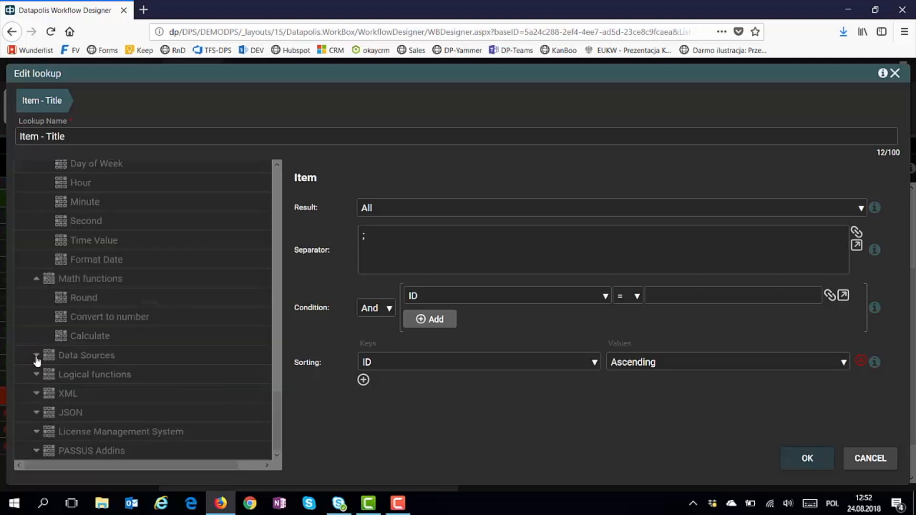
{"action": "scroll", "coordinate": [92, 362], "scroll_direction": "down", "scroll_amount": 3}
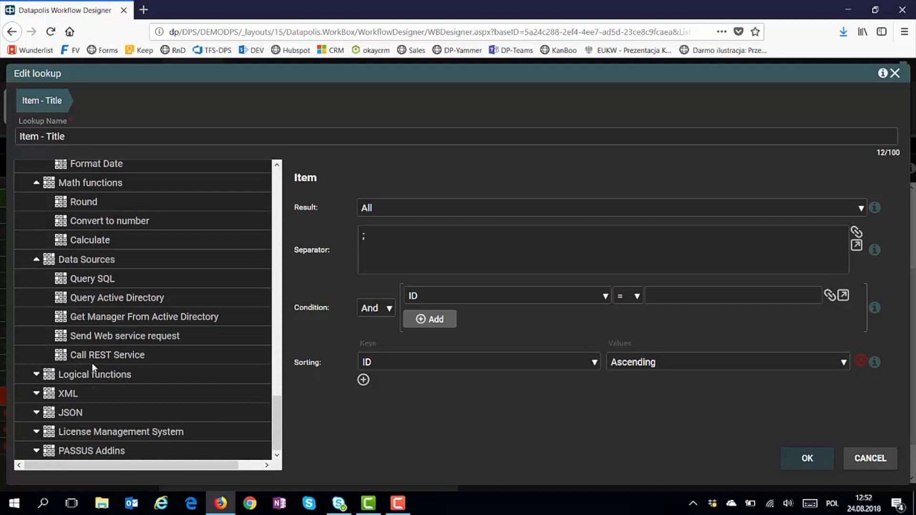
Select Workflow Variables > Comment as the lookup's source value
{"action": "scroll", "coordinate": [92, 362], "scroll_direction": "up", "scroll_amount": 2}
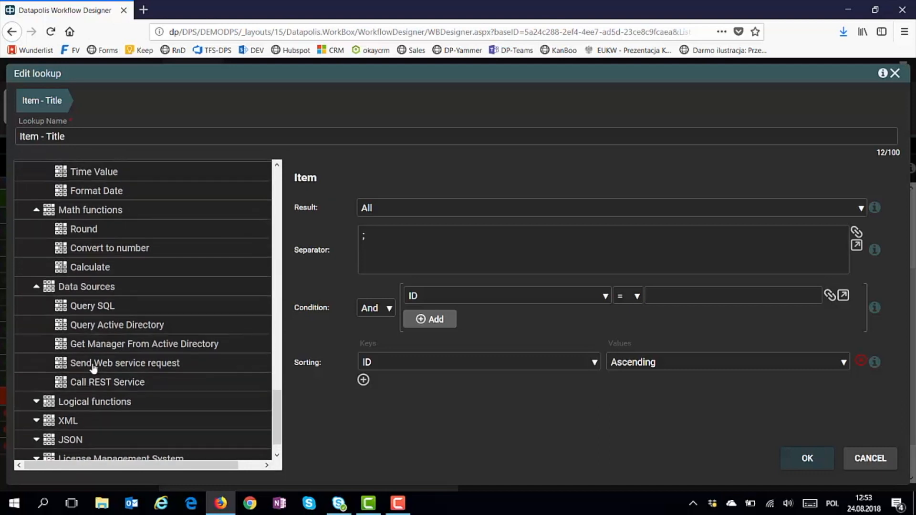
{"action": "mouse_move", "coordinate": [94, 368]}
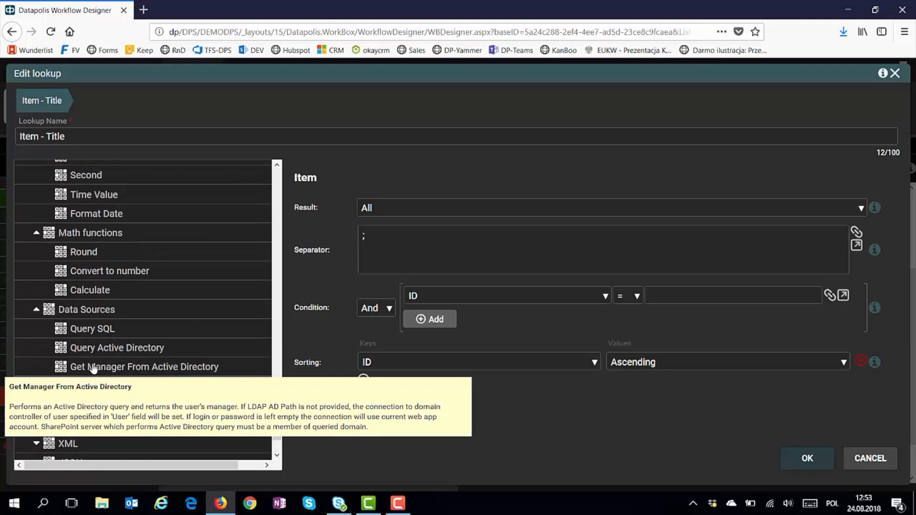
{"action": "scroll", "coordinate": [94, 368], "scroll_direction": "up", "scroll_amount": 10}
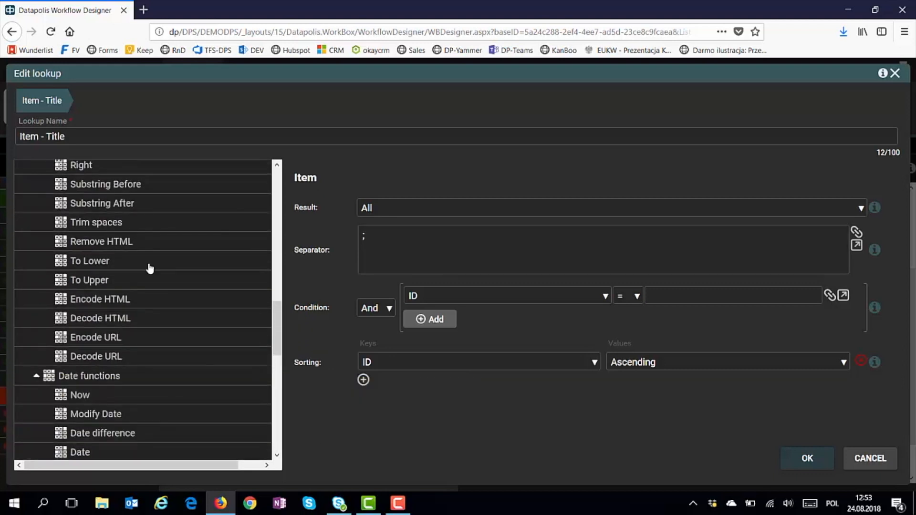
{"action": "mouse_move", "coordinate": [149, 268]}
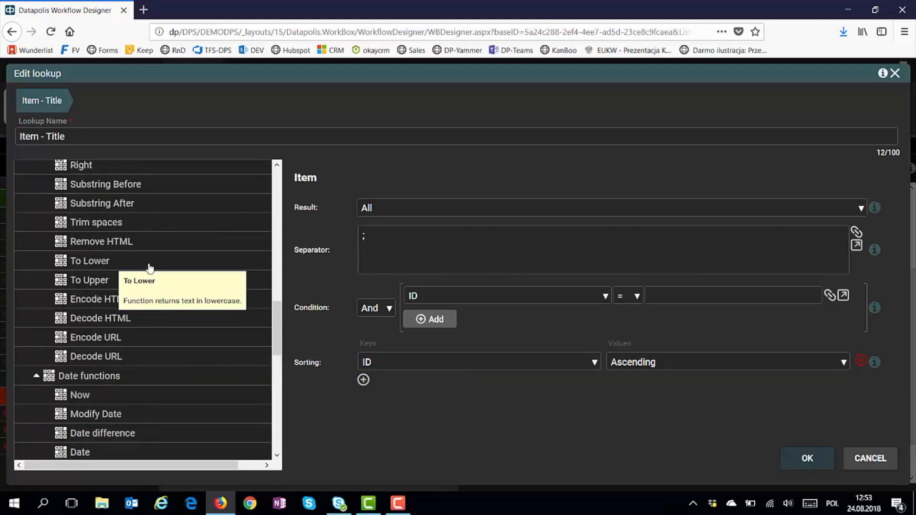
{"action": "scroll", "coordinate": [150, 268], "scroll_direction": "up", "scroll_amount": 5}
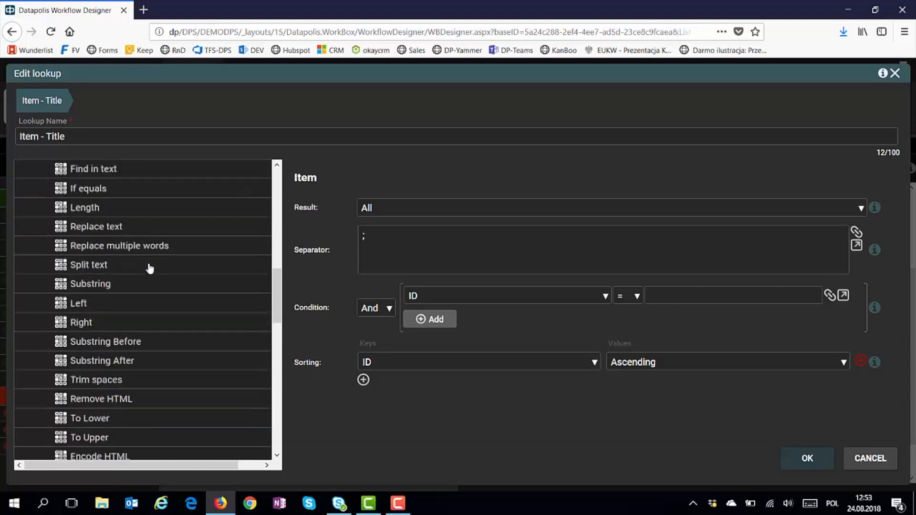
{"action": "scroll", "coordinate": [148, 263], "scroll_direction": "up", "scroll_amount": 2}
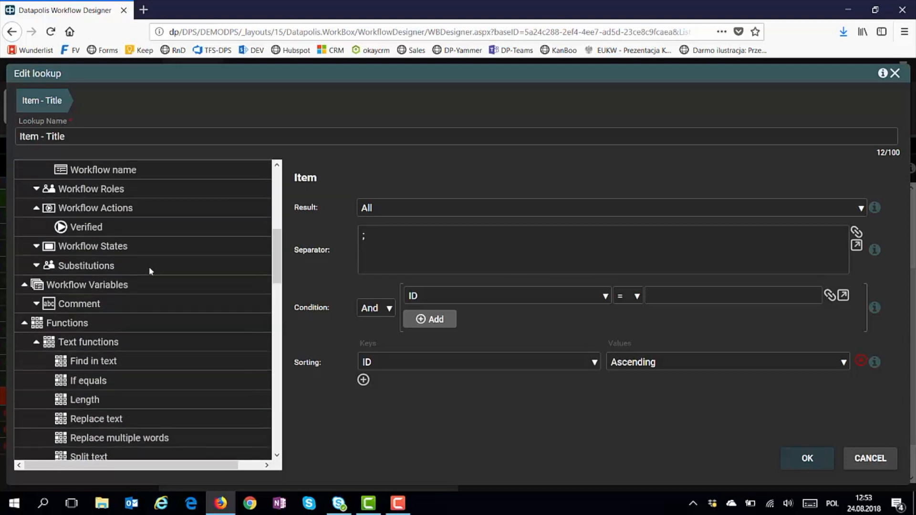
{"action": "left_click", "coordinate": [97, 306]}
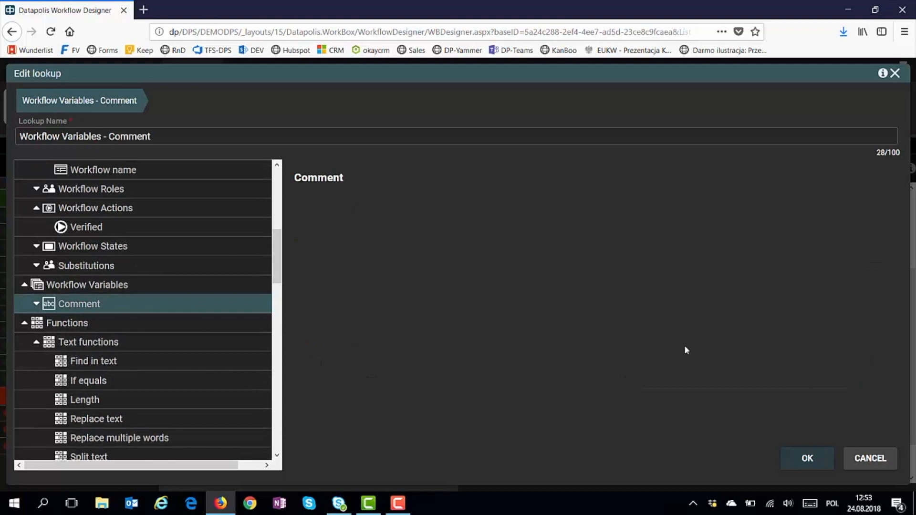
Save the Comment lookup, return to the Invoicing diagram and deploy the workflow without a comment
{"action": "left_click", "coordinate": [811, 459]}
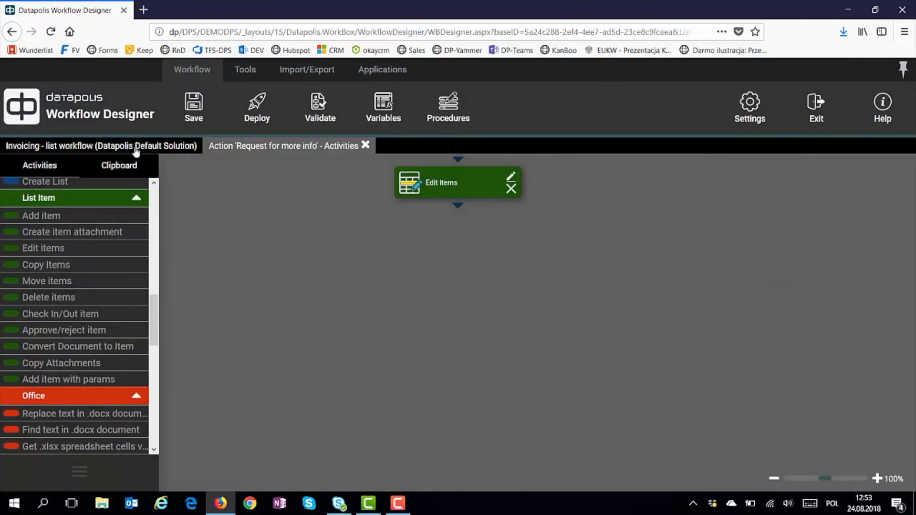
{"action": "left_click", "coordinate": [135, 149]}
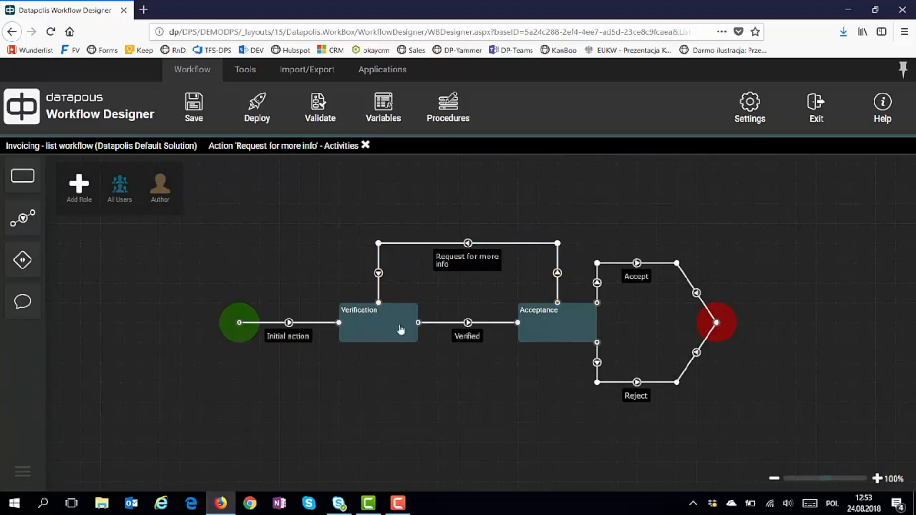
{"action": "mouse_move", "coordinate": [472, 261]}
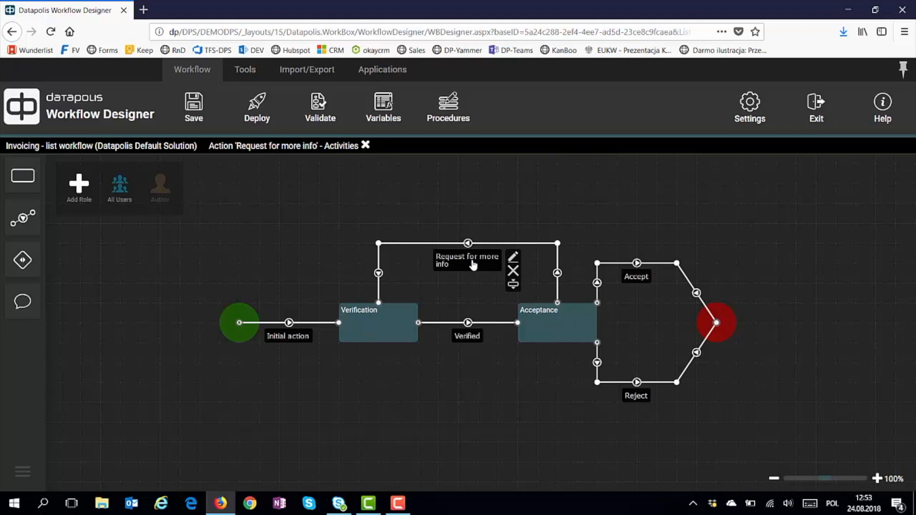
{"action": "left_click", "coordinate": [258, 114]}
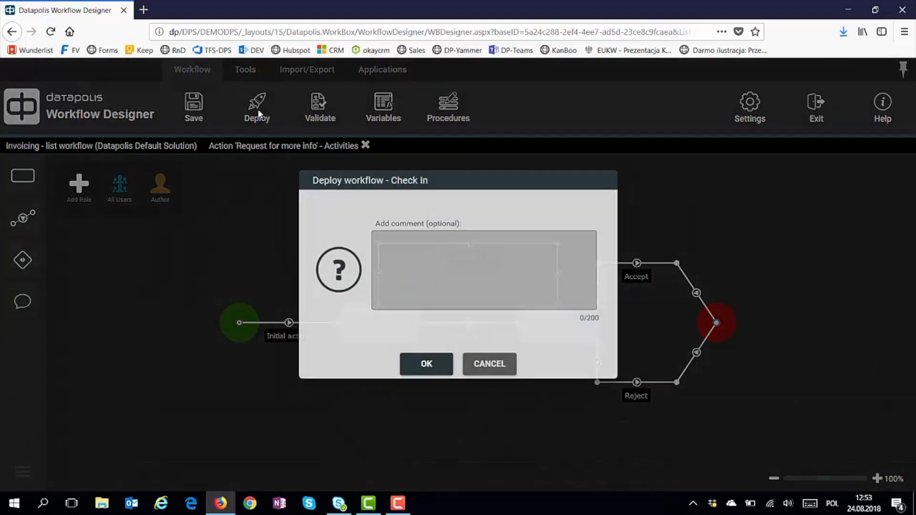
{"action": "left_click", "coordinate": [427, 363]}
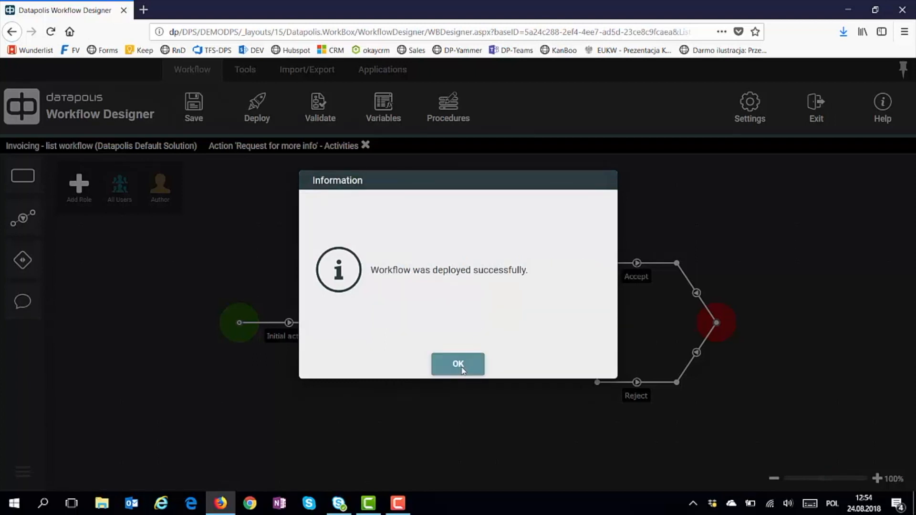
{"action": "left_click", "coordinate": [460, 368]}
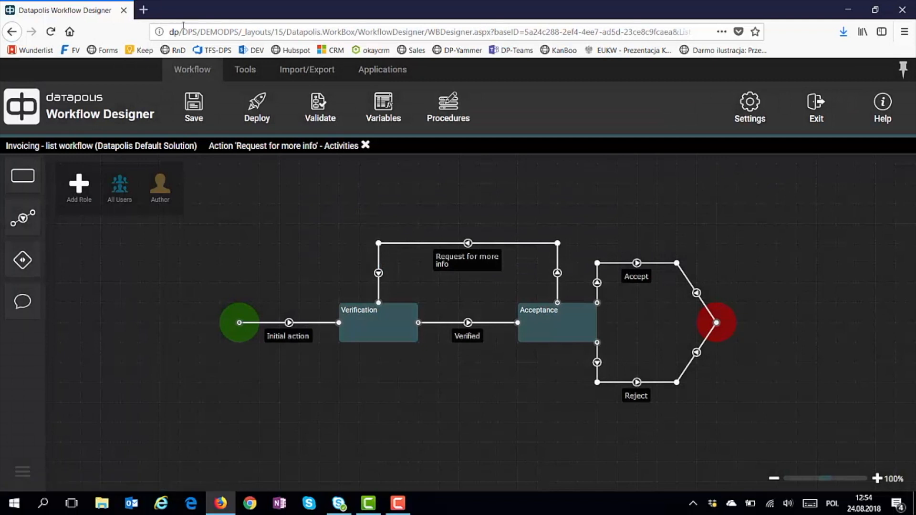
Create and save a new item titled 'INV 01' in SharePoint's Invoices list
{"action": "left_click_drag", "start_coordinate": [241, 31], "coordinate": [143, 10]}
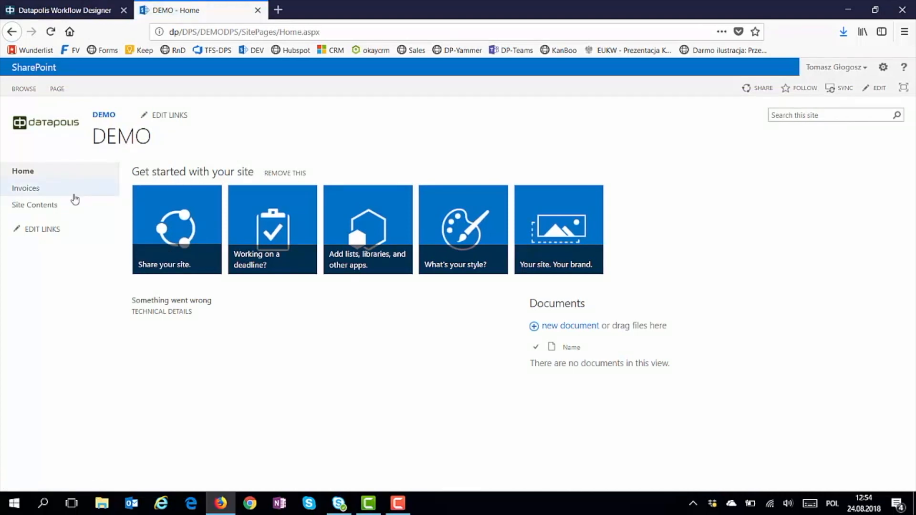
{"action": "left_click", "coordinate": [73, 198]}
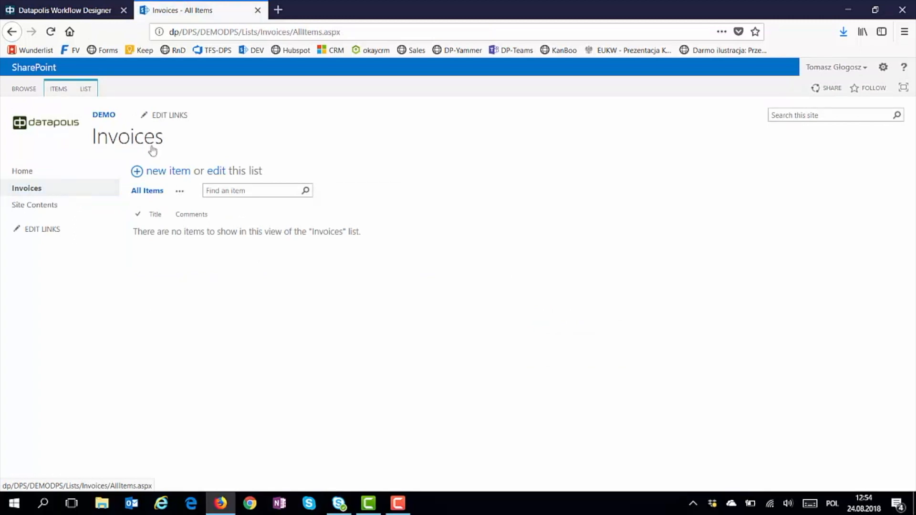
{"action": "left_click", "coordinate": [161, 173]}
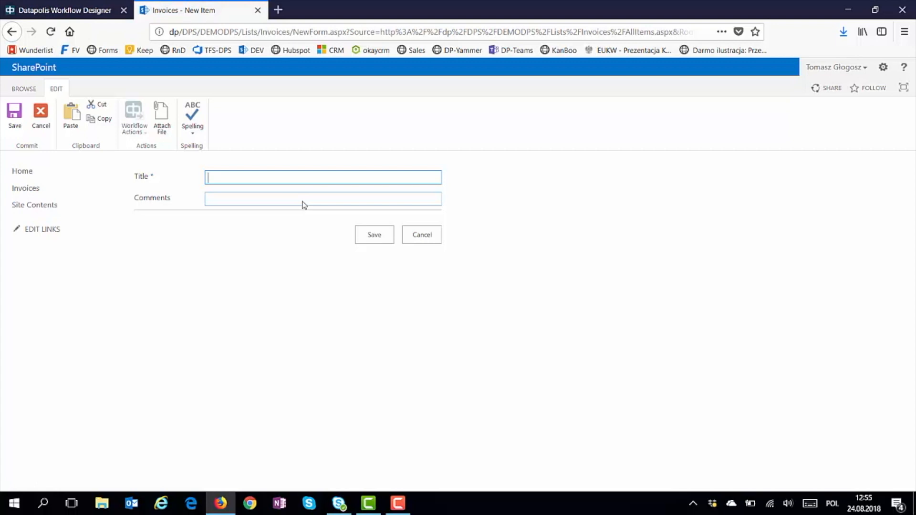
{"action": "type", "text": "INV"}
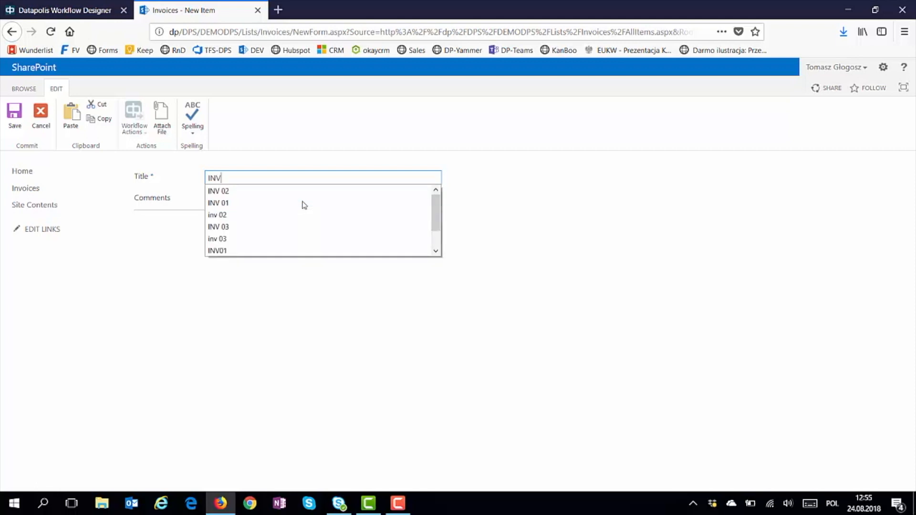
{"action": "type", "text": " 01"}
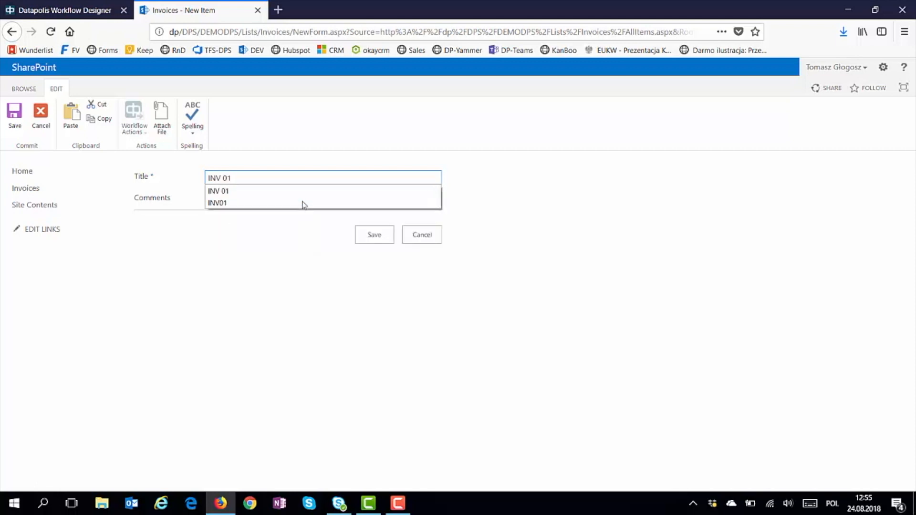
{"action": "left_click", "coordinate": [297, 242]}
{"action": "left_click", "coordinate": [375, 234]}
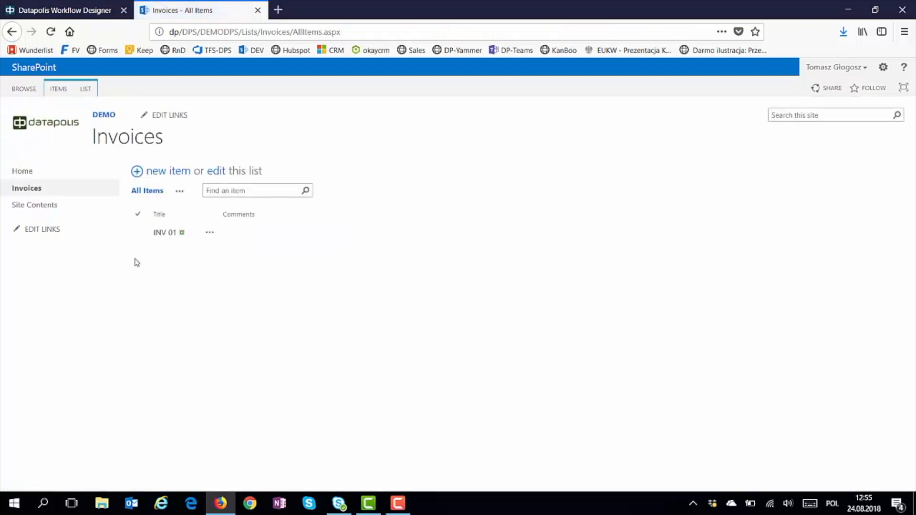
Reload the Invoices list until INV 01 shows Invoicing In Progress at Verification
{"action": "left_click", "coordinate": [68, 196]}
{"action": "left_click", "coordinate": [74, 187]}
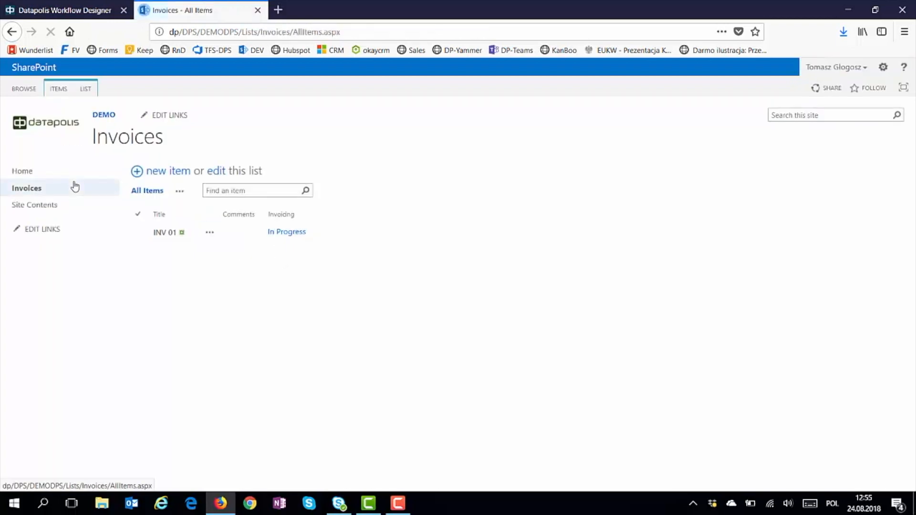
{"action": "left_click", "coordinate": [73, 189]}
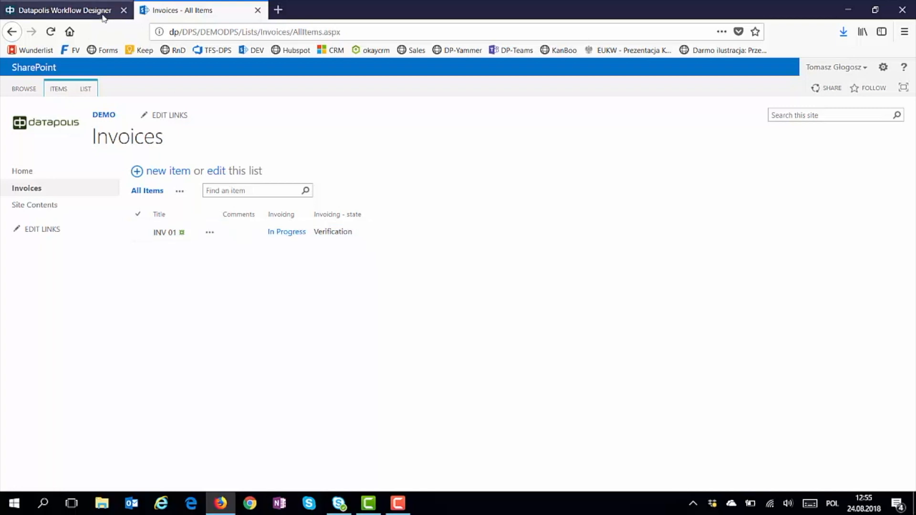
{"action": "left_click", "coordinate": [79, 16]}
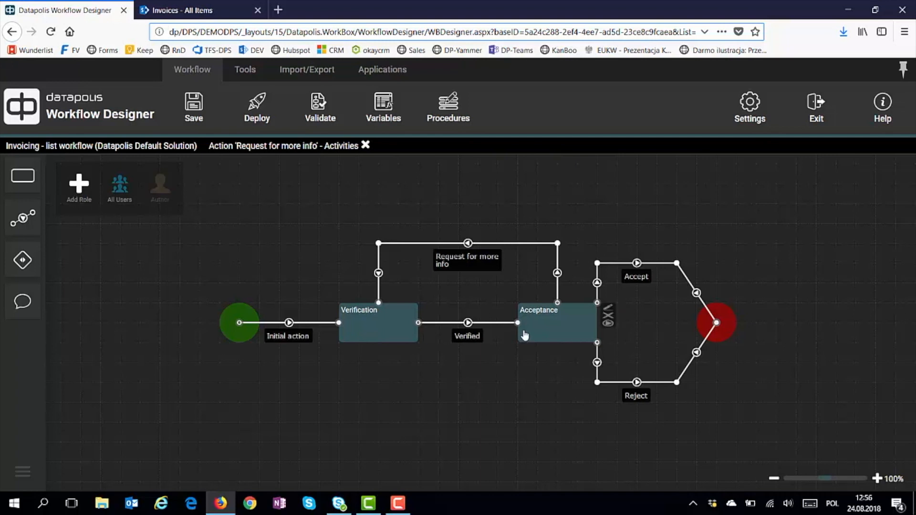
{"action": "left_click", "coordinate": [209, 18]}
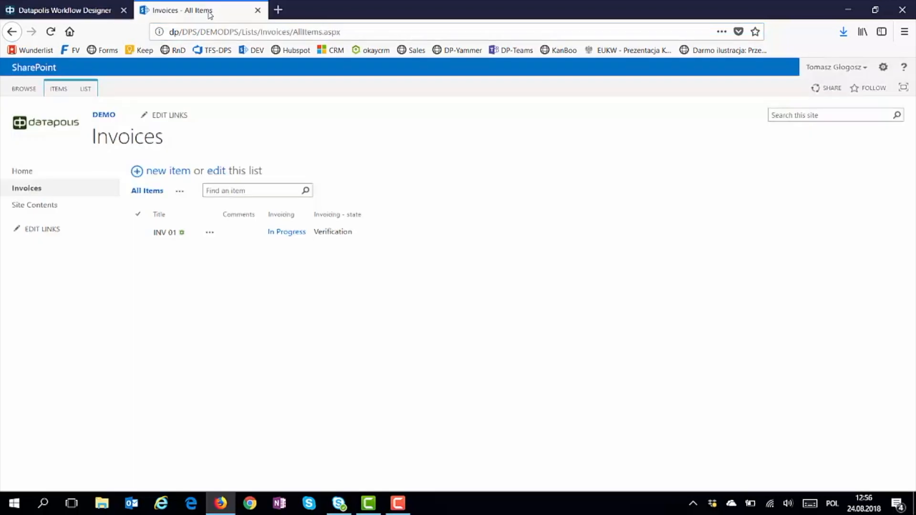
{"action": "left_click", "coordinate": [210, 233]}
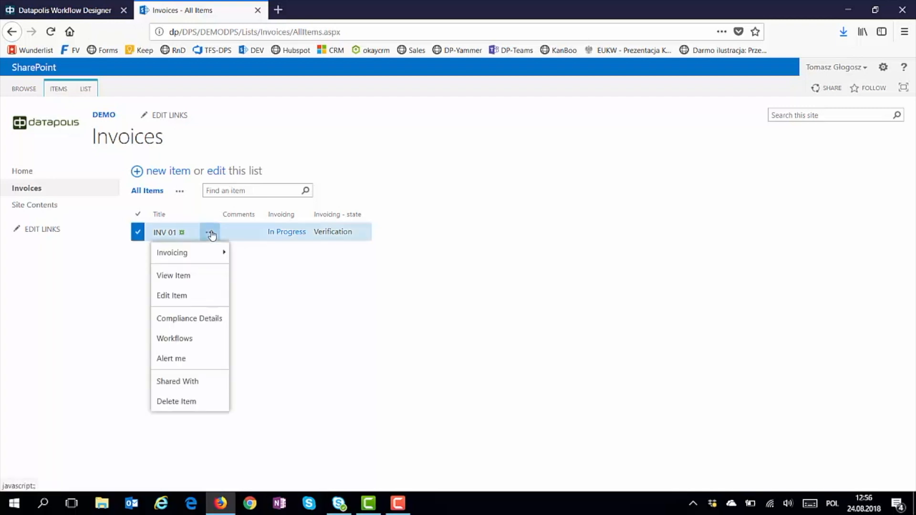
{"action": "mouse_move", "coordinate": [211, 260]}
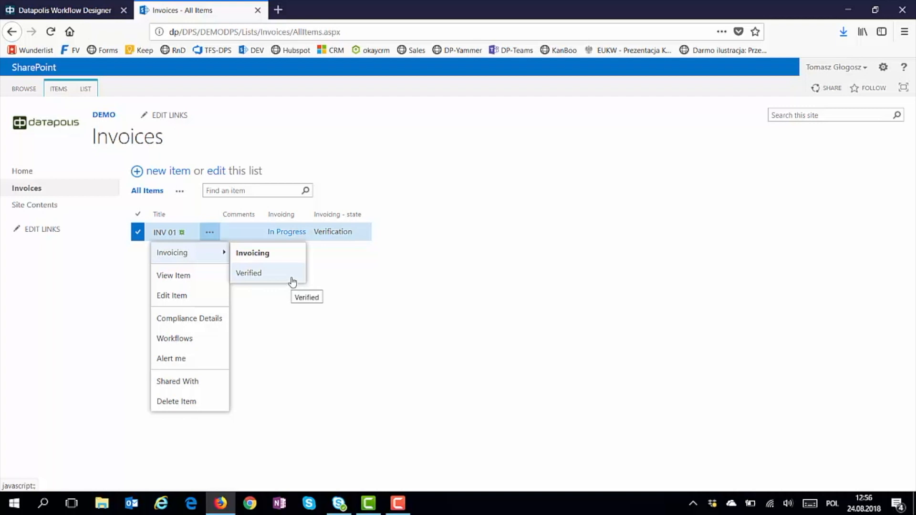
{"action": "left_click", "coordinate": [64, 91]}
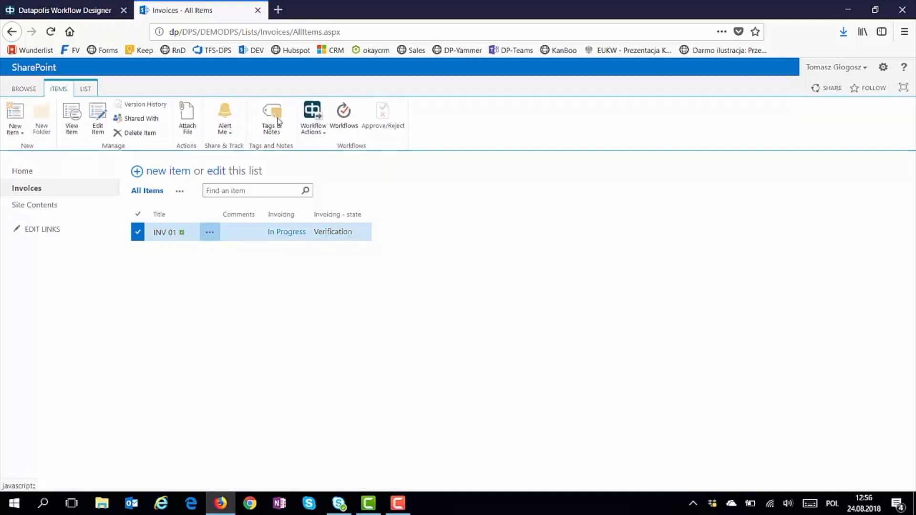
{"action": "left_click", "coordinate": [322, 127]}
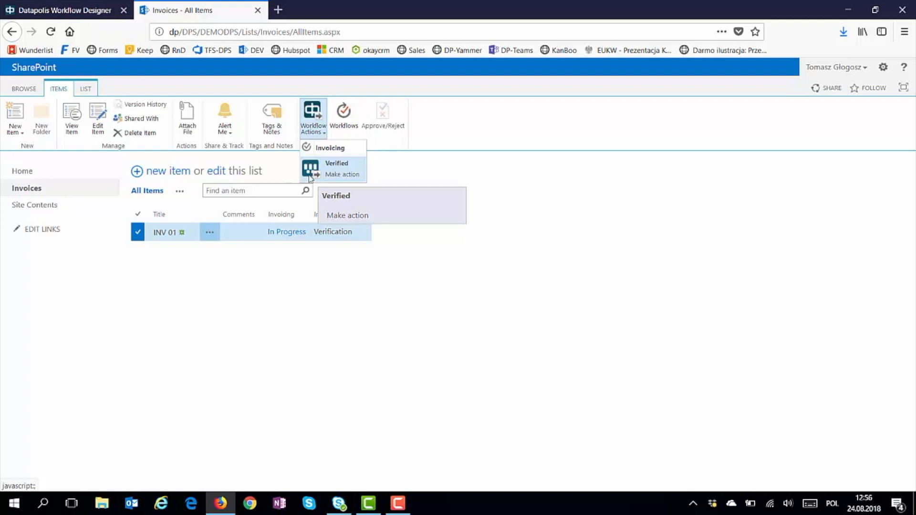
{"action": "left_click", "coordinate": [165, 236]}
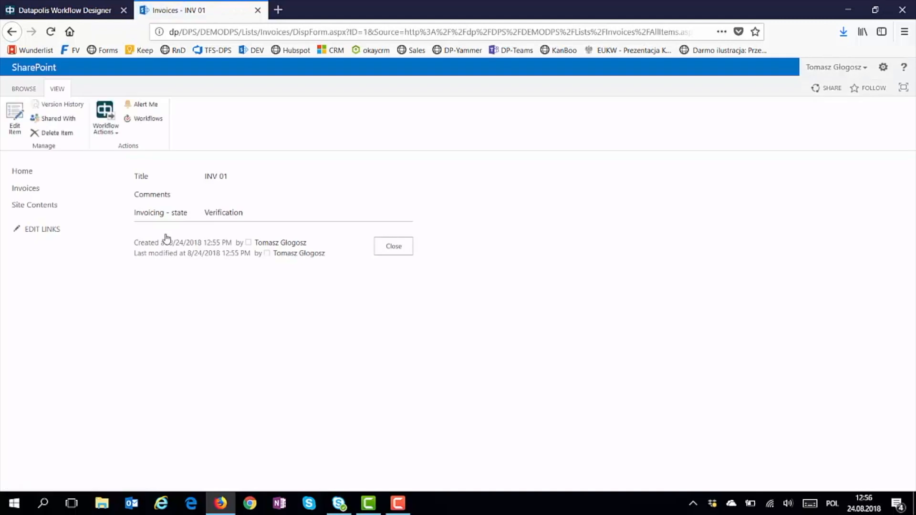
{"action": "left_click", "coordinate": [105, 133]}
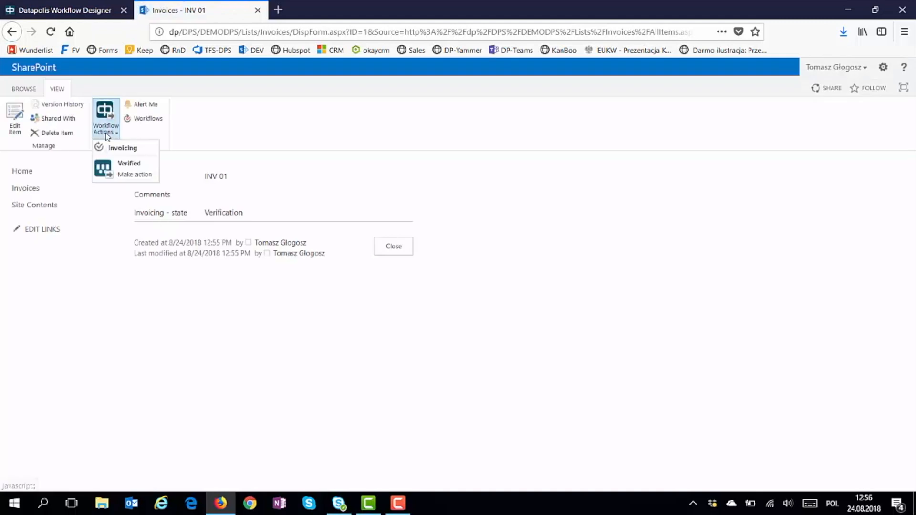
{"action": "left_click", "coordinate": [156, 178]}
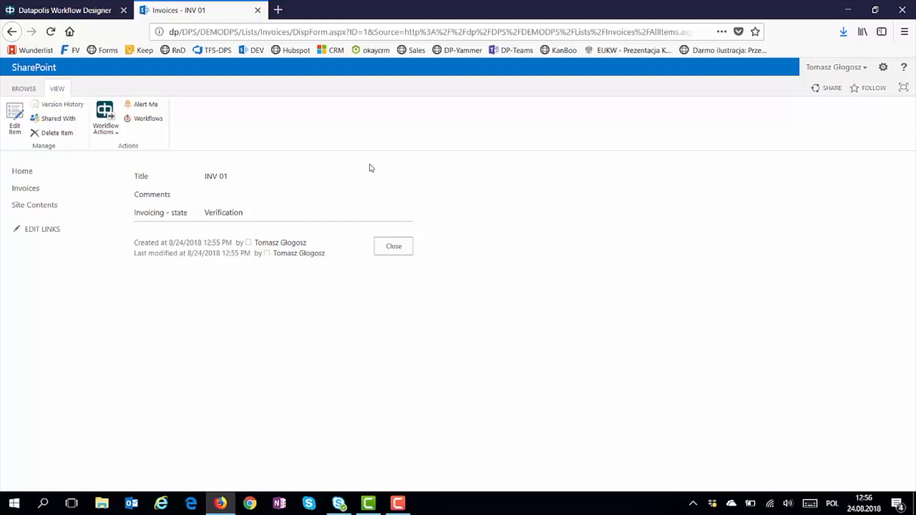
{"action": "left_click", "coordinate": [73, 196]}
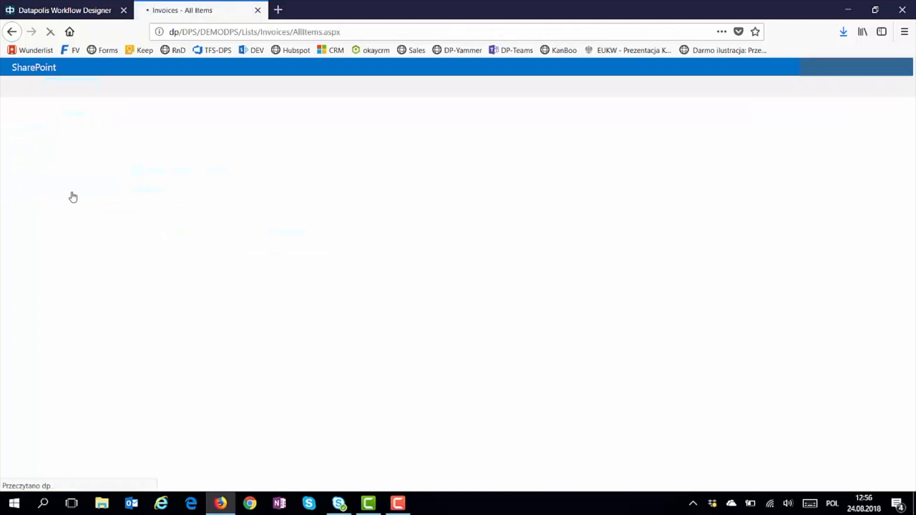
{"action": "left_click", "coordinate": [210, 232]}
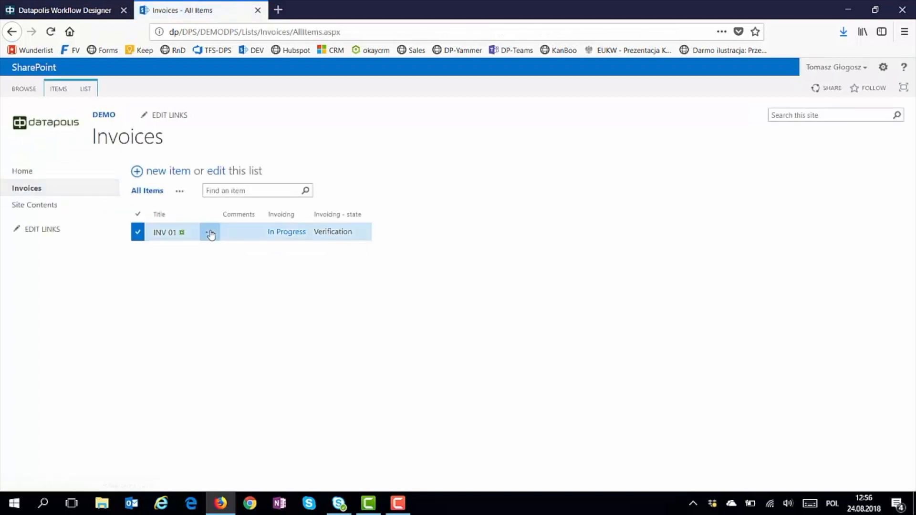
Run the Verified action on INV 01 and confirm it on the launch page
{"action": "left_click", "coordinate": [258, 273]}
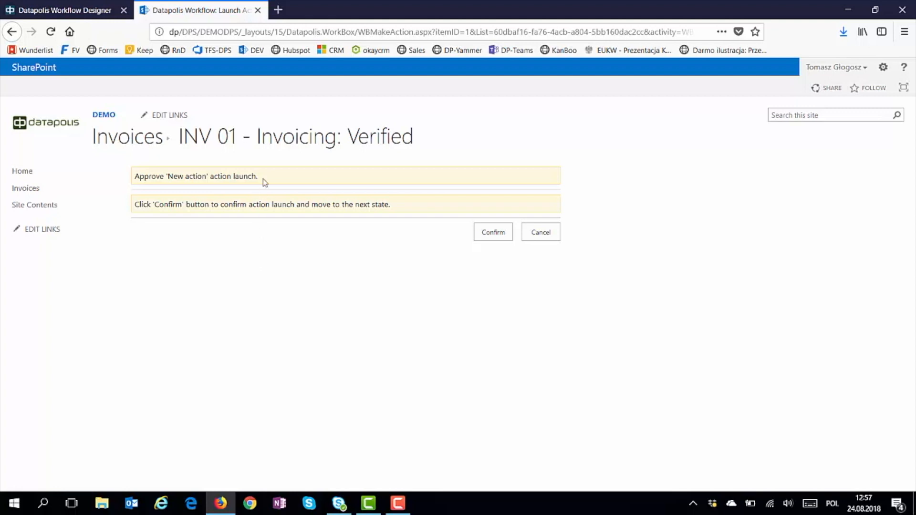
{"action": "left_click_drag", "start_coordinate": [262, 178], "coordinate": [131, 179]}
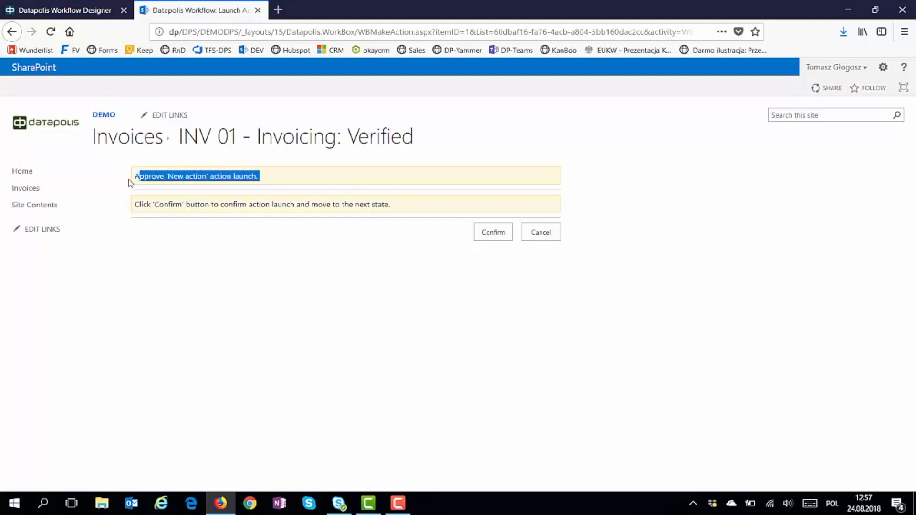
{"action": "left_click", "coordinate": [136, 206]}
{"action": "triple_click", "coordinate": [424, 208]}
{"action": "left_click", "coordinate": [407, 202]}
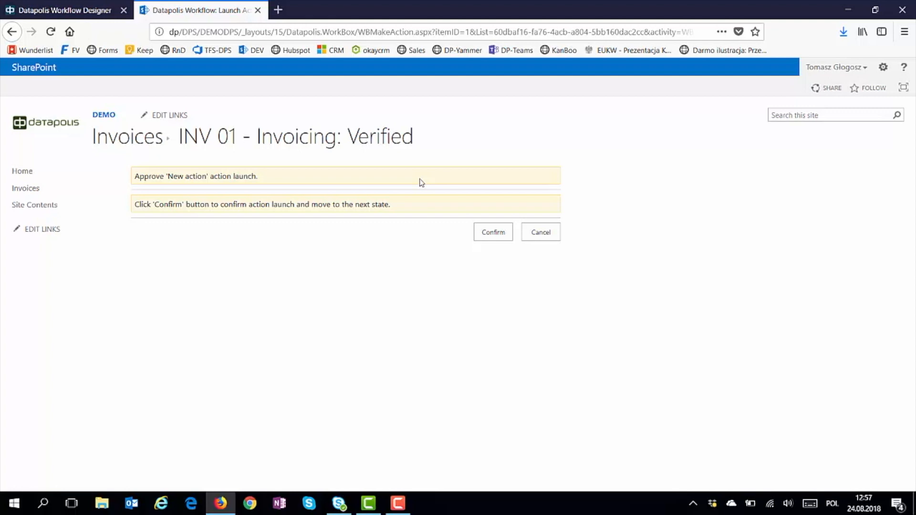
{"action": "left_click", "coordinate": [488, 234]}
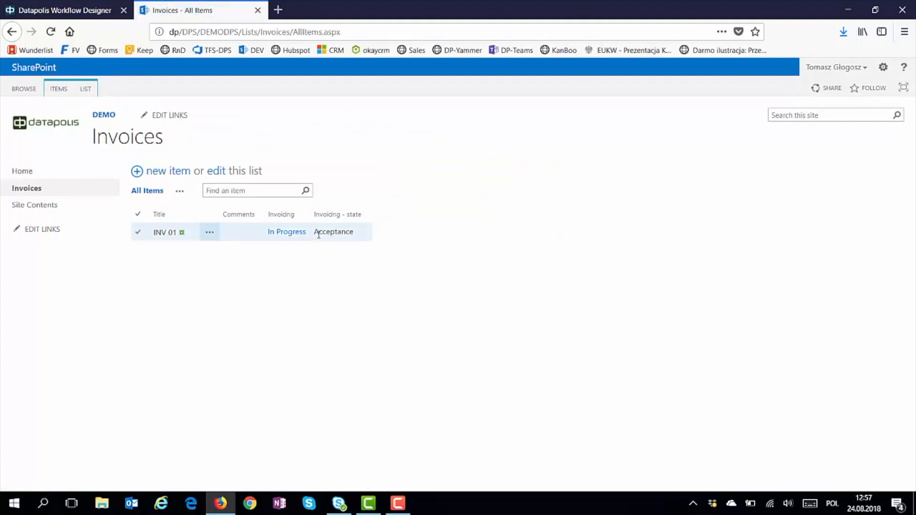
Run Request for more info on INV 01 with the comment 'This is my comment.' and confirm
{"action": "left_click_drag", "start_coordinate": [315, 231], "coordinate": [364, 235]}
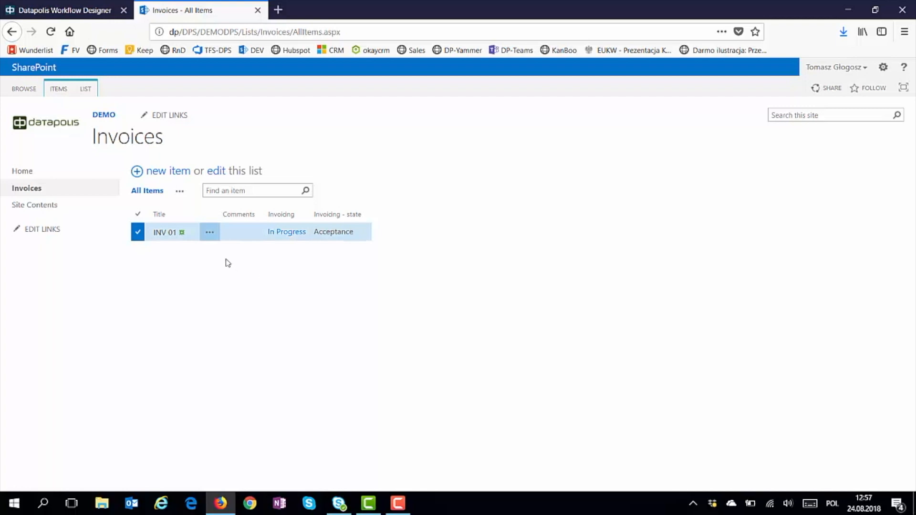
{"action": "left_click", "coordinate": [210, 234]}
{"action": "mouse_move", "coordinate": [207, 258]}
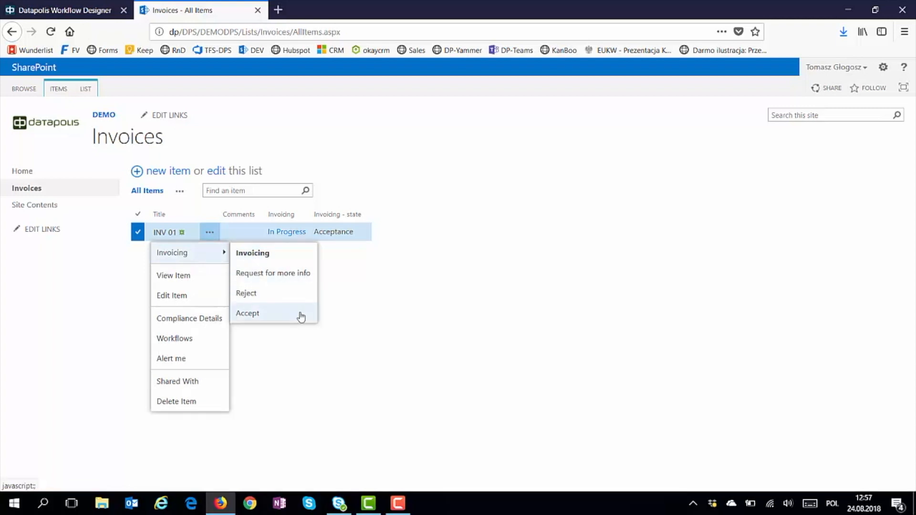
{"action": "left_click", "coordinate": [293, 274]}
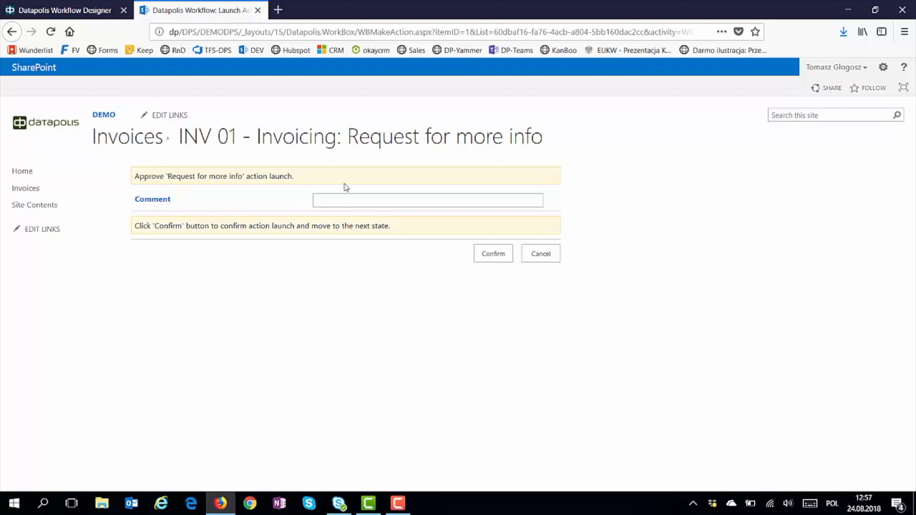
{"action": "type", "text": "This"}
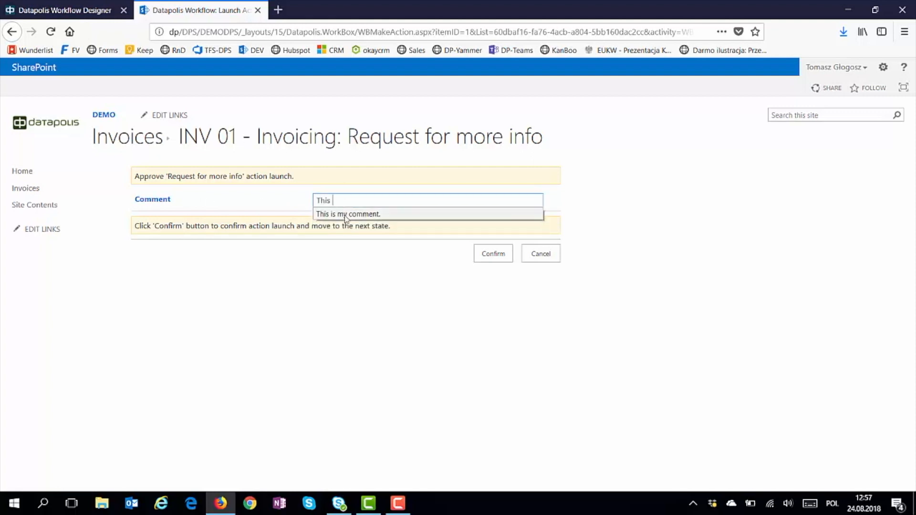
{"action": "left_click", "coordinate": [345, 216]}
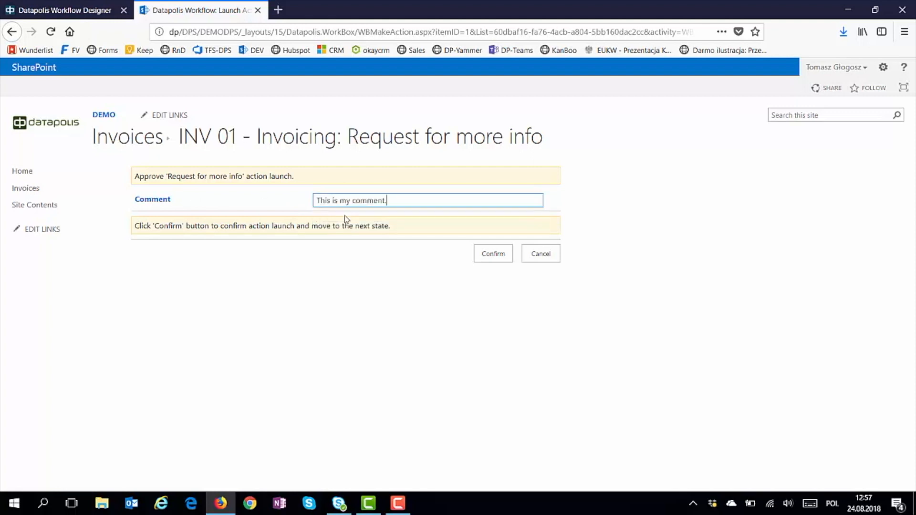
{"action": "left_click", "coordinate": [489, 256]}
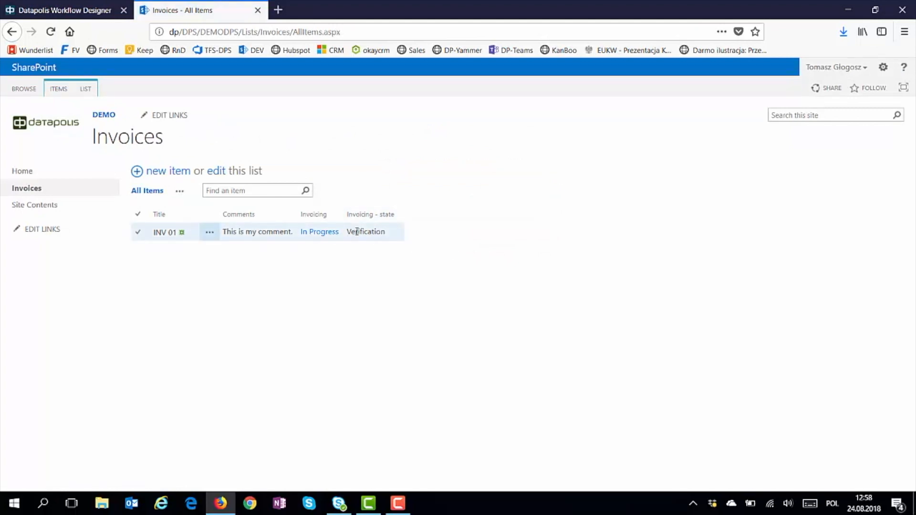
Open the Invoicing workflow history for INV 01 and scroll to the latest step
{"action": "left_click", "coordinate": [210, 233]}
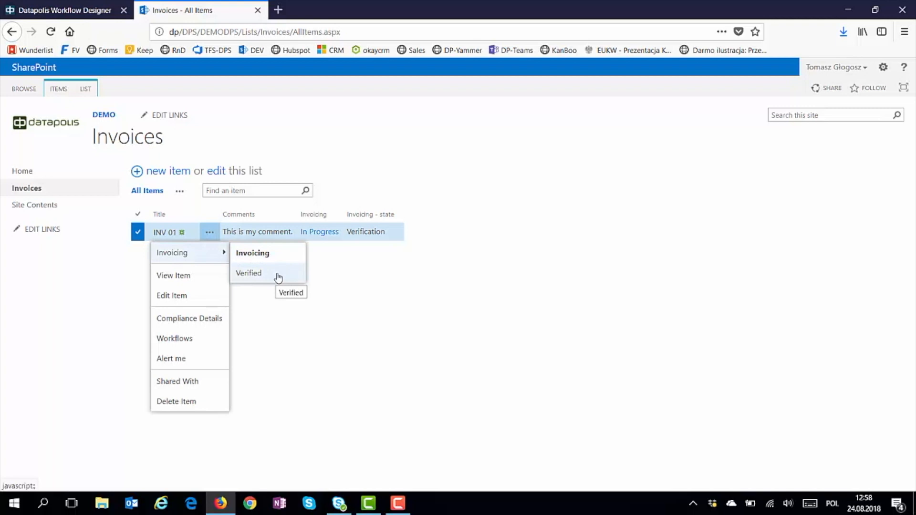
{"action": "left_click", "coordinate": [341, 261]}
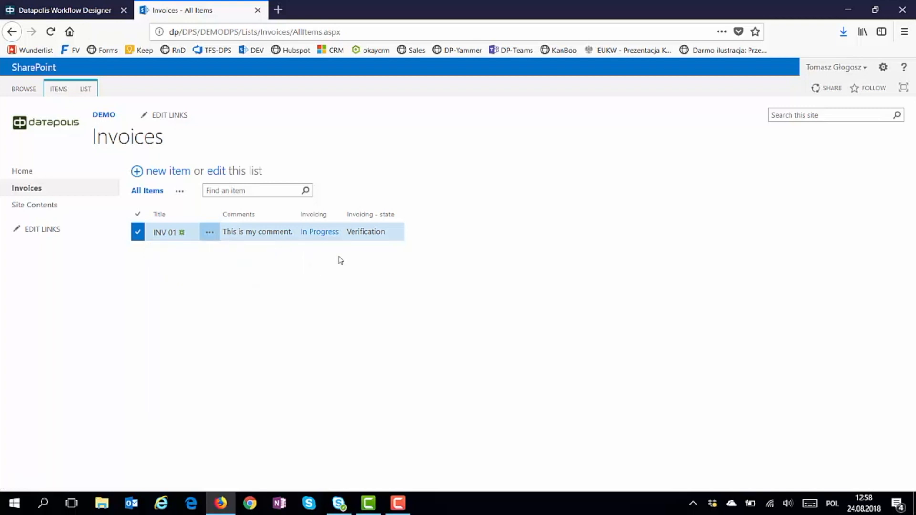
{"action": "left_click", "coordinate": [320, 234]}
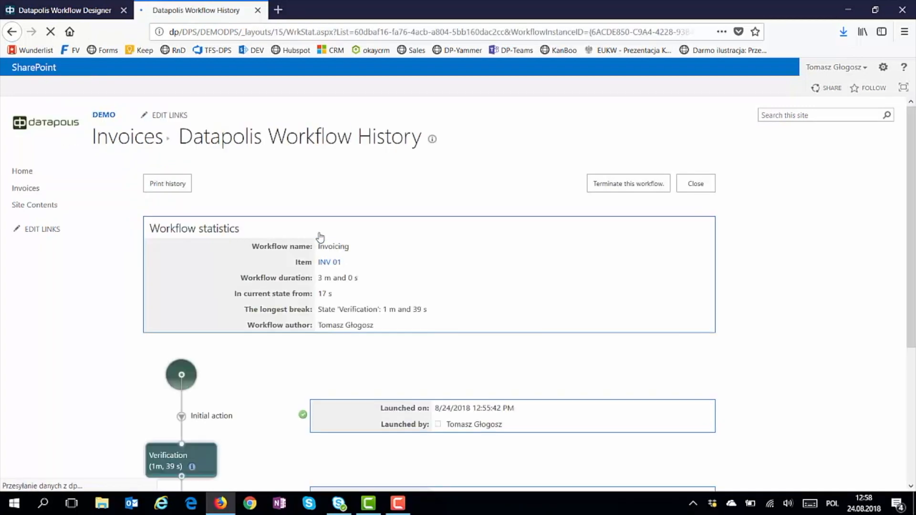
{"action": "scroll", "coordinate": [320, 237], "scroll_direction": "down", "scroll_amount": 1}
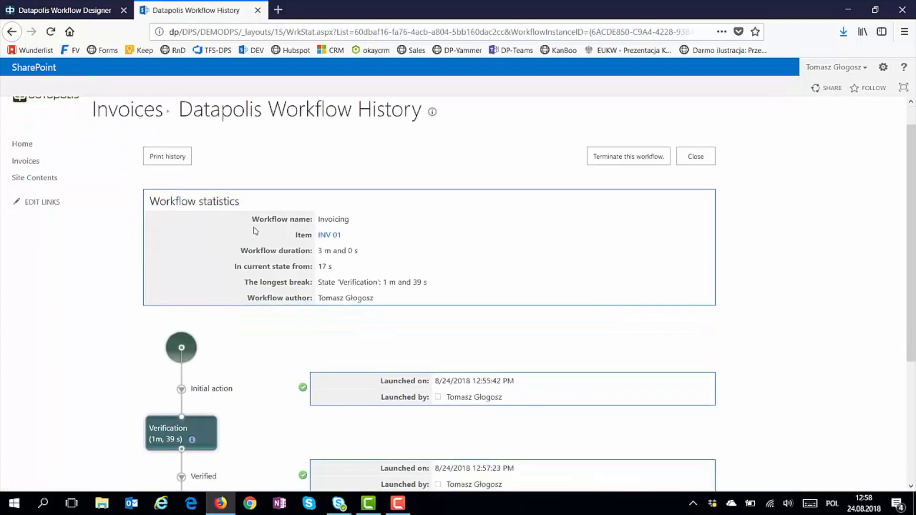
{"action": "scroll", "coordinate": [244, 279], "scroll_direction": "down", "scroll_amount": 2}
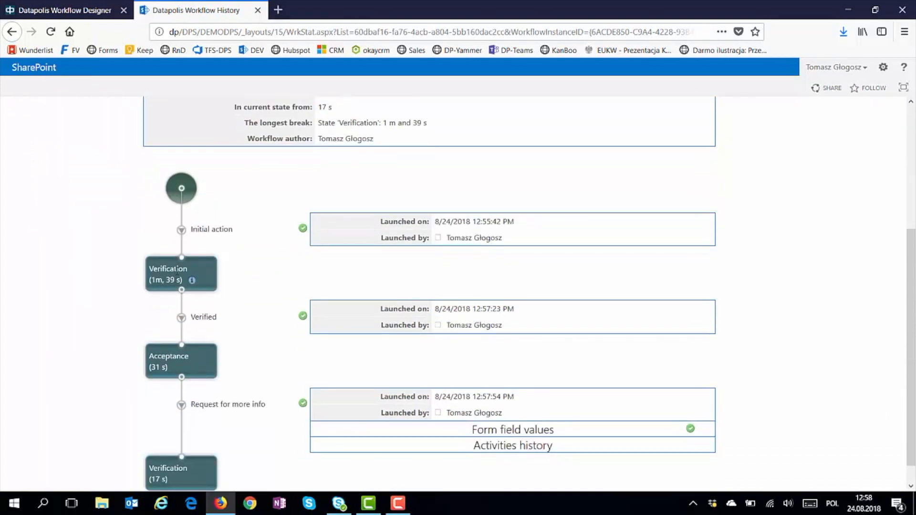
{"action": "scroll", "coordinate": [187, 285], "scroll_direction": "down", "scroll_amount": 1}
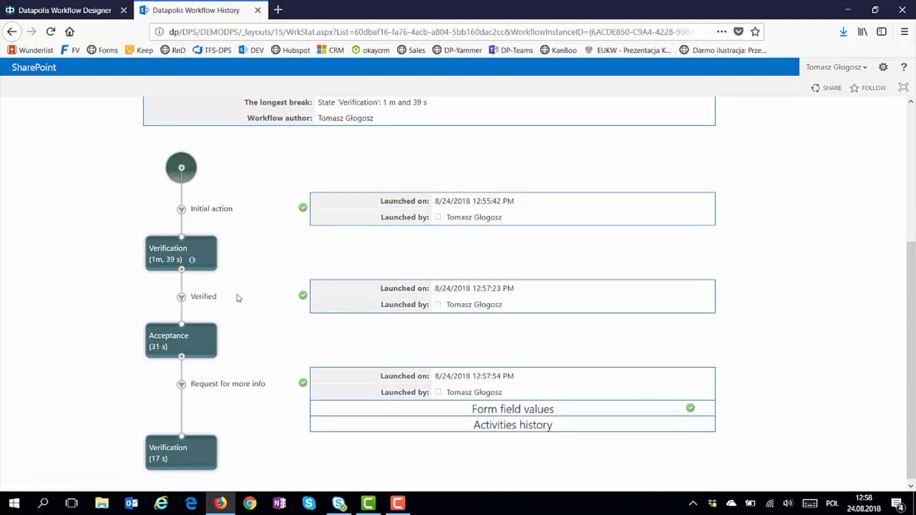
{"action": "scroll", "coordinate": [194, 339], "scroll_direction": "down", "scroll_amount": 1}
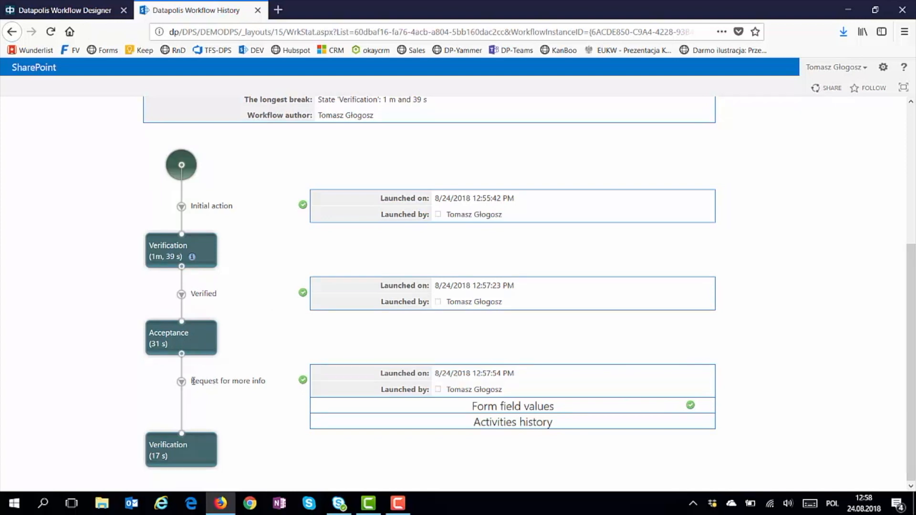
Expand the step's form field values, activities history and Edit items details showing the saved comment
{"action": "left_click", "coordinate": [465, 409]}
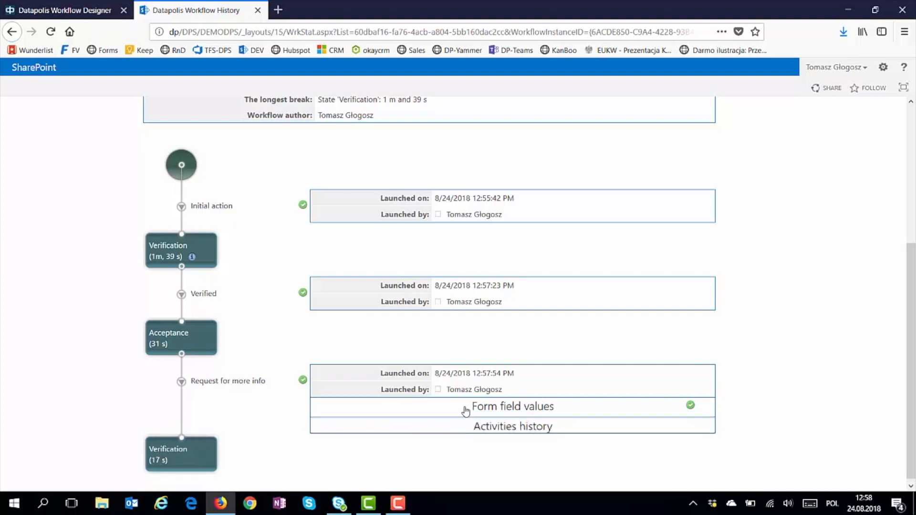
{"action": "left_click", "coordinate": [483, 440]}
{"action": "scroll", "coordinate": [485, 434], "scroll_direction": "down", "scroll_amount": 1}
{"action": "left_click", "coordinate": [484, 428]}
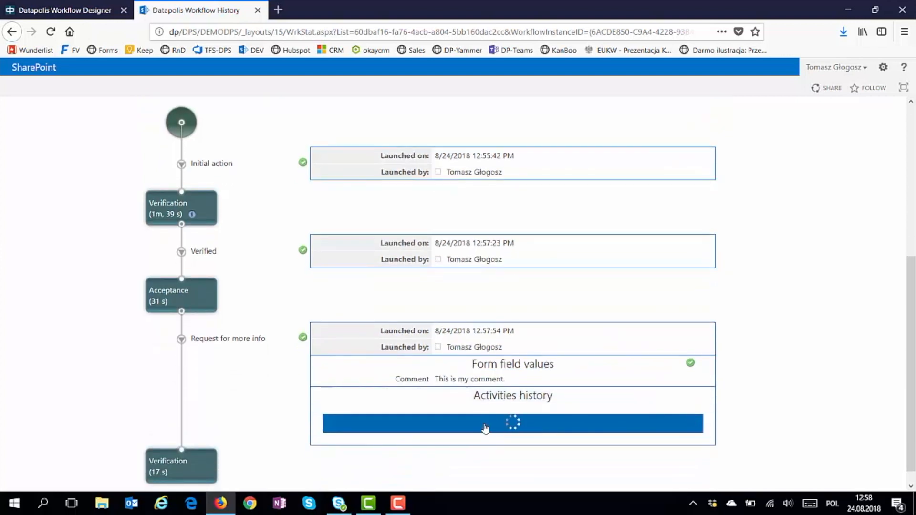
{"action": "scroll", "coordinate": [487, 378], "scroll_direction": "down", "scroll_amount": 5}
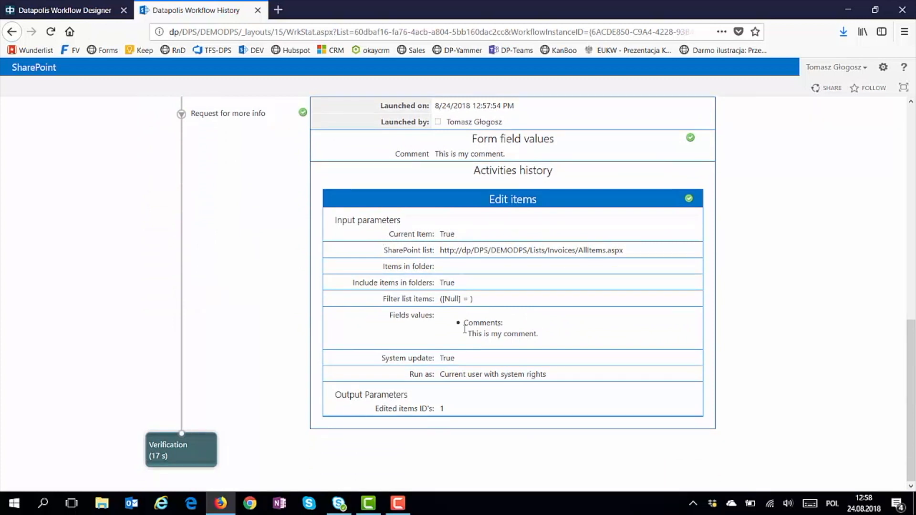
{"action": "left_click_drag", "start_coordinate": [465, 326], "coordinate": [540, 334]}
{"action": "left_click", "coordinate": [542, 334]}
{"action": "left_click", "coordinate": [69, 10]}
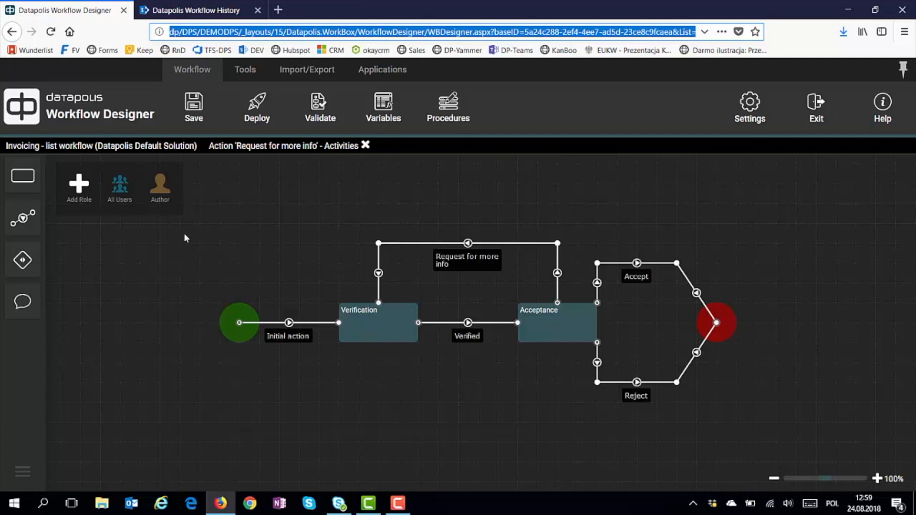
Add a new role named Director, replacing the default 'New role' name, with the blue person icon
{"action": "left_click", "coordinate": [79, 187]}
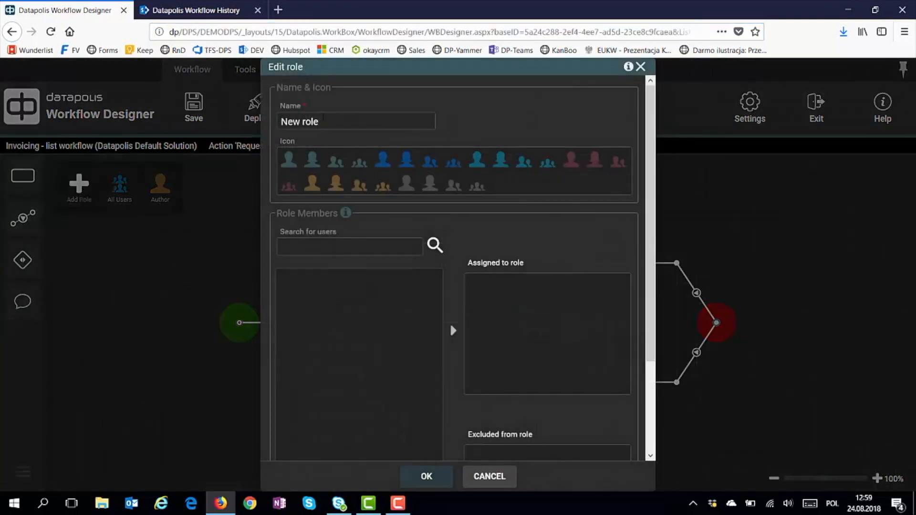
{"action": "key", "text": "ctrl+a"}
{"action": "type", "text": "Director"}
{"action": "left_click", "coordinate": [381, 160]}
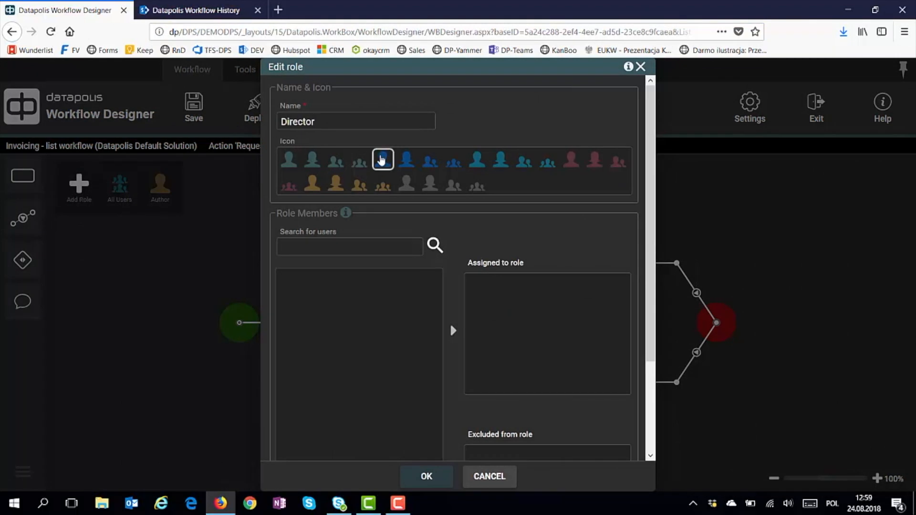
{"action": "left_click", "coordinate": [435, 475]}
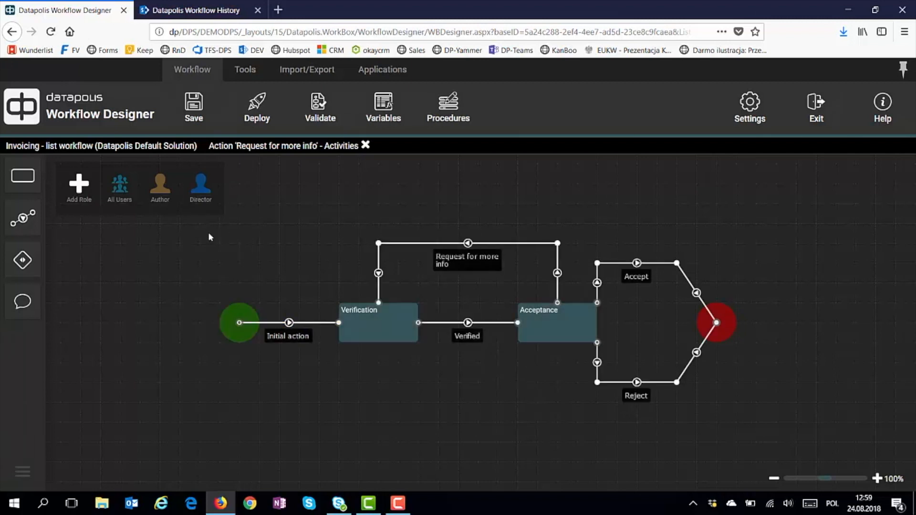
Assign the Director role to Request for more info and Reject, then search its users and cancel
{"action": "left_click_drag", "start_coordinate": [201, 187], "coordinate": [635, 278]}
{"action": "left_click_drag", "start_coordinate": [200, 188], "coordinate": [636, 401]}
{"action": "mouse_move", "coordinate": [202, 193]}
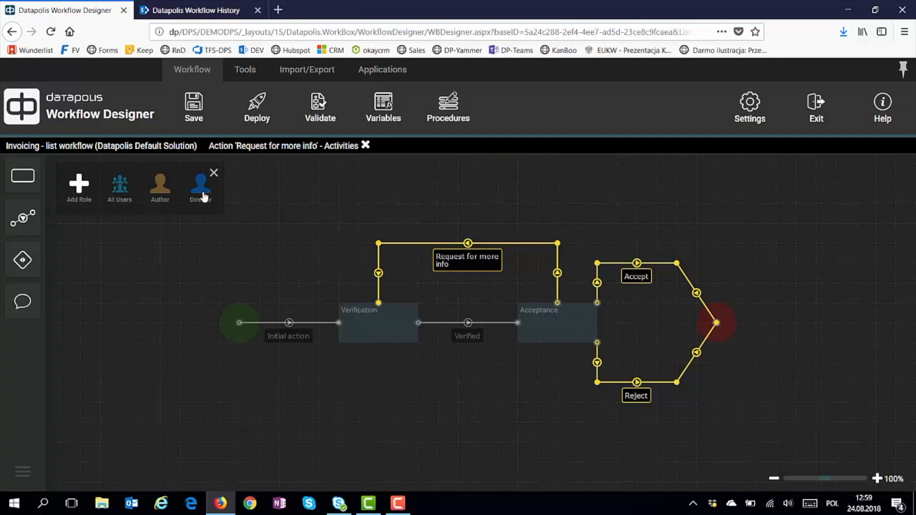
{"action": "double_click", "coordinate": [200, 186]}
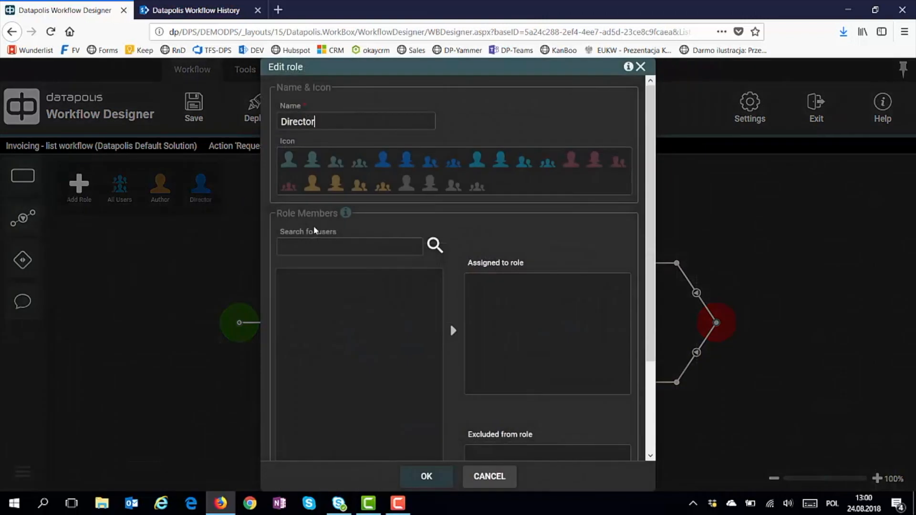
{"action": "left_click", "coordinate": [317, 250]}
{"action": "type", "text": "tomasz"}
{"action": "left_click", "coordinate": [432, 248]}
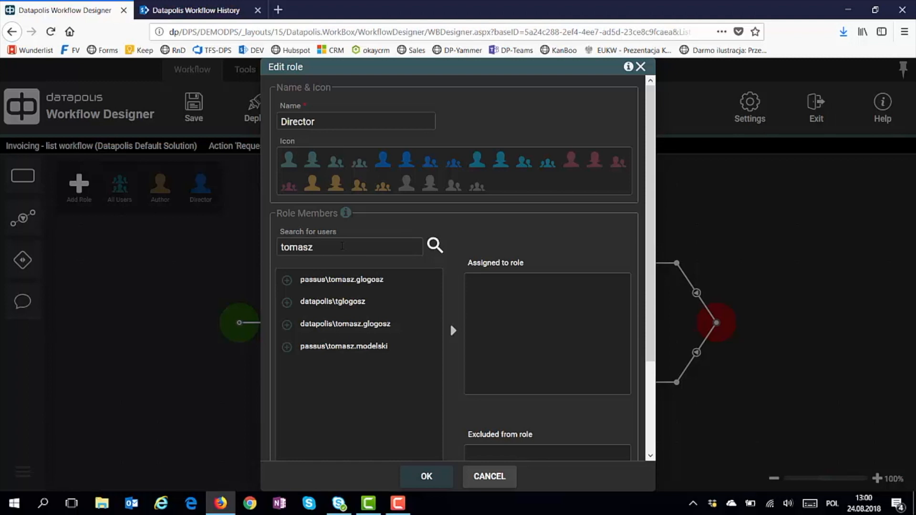
{"action": "left_click", "coordinate": [484, 470]}
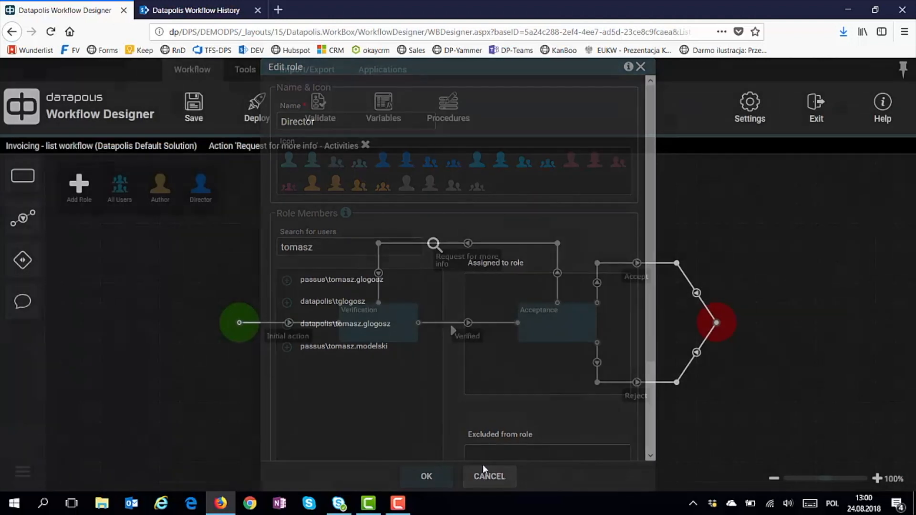
{"action": "left_click", "coordinate": [291, 336]}
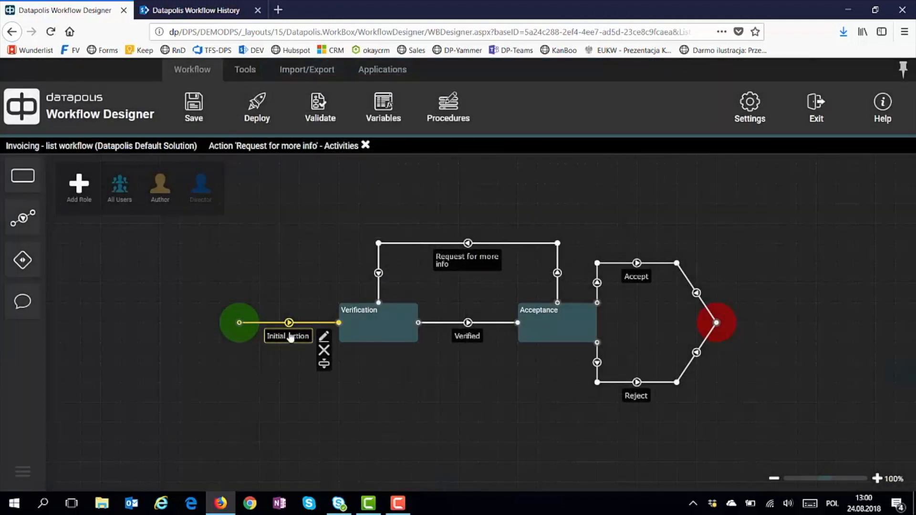
Add Add to role and Remove from role Permissions activities to the Initial action
{"action": "left_click", "coordinate": [324, 336]}
{"action": "left_click", "coordinate": [714, 381]}
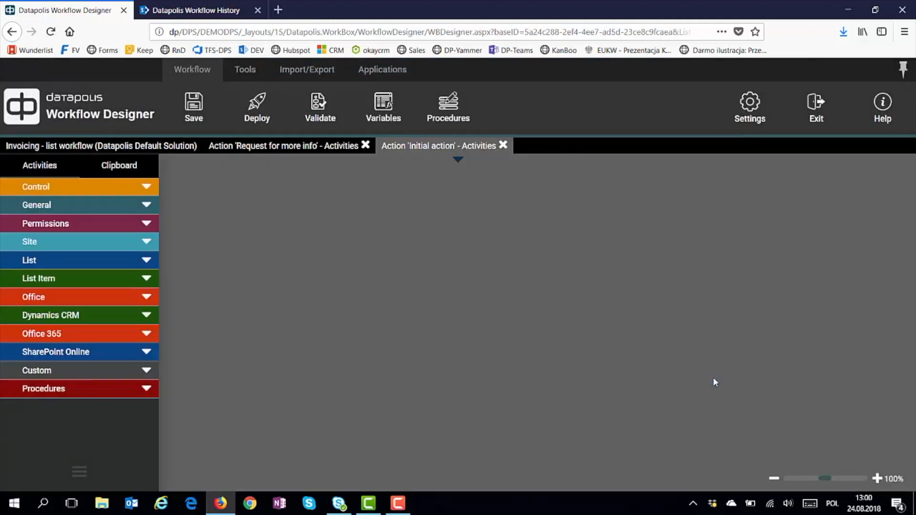
{"action": "left_click", "coordinate": [113, 227]}
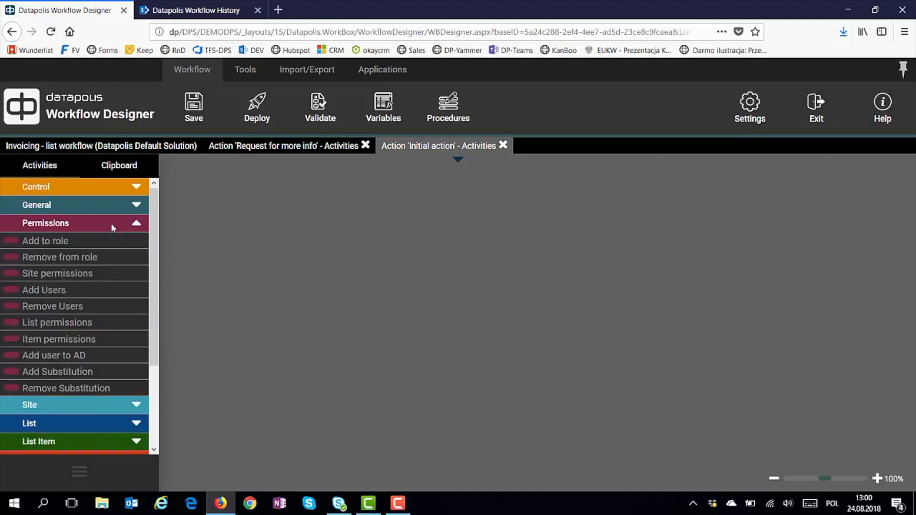
{"action": "left_click_drag", "start_coordinate": [42, 244], "coordinate": [472, 176]}
{"action": "left_click_drag", "start_coordinate": [36, 257], "coordinate": [452, 205]}
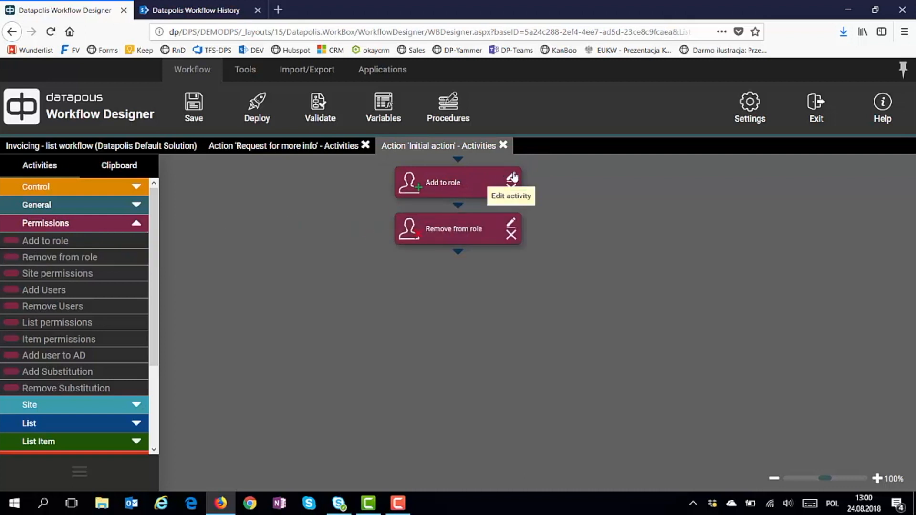
{"action": "left_click", "coordinate": [510, 177]}
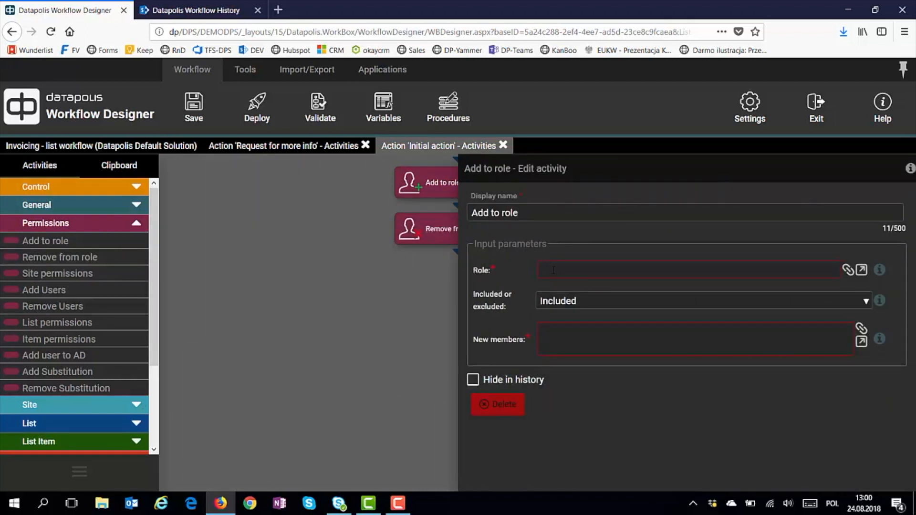
Set the Add to role activity's Role lookup to Director
{"action": "left_click", "coordinate": [553, 268]}
{"action": "left_click", "coordinate": [65, 175]}
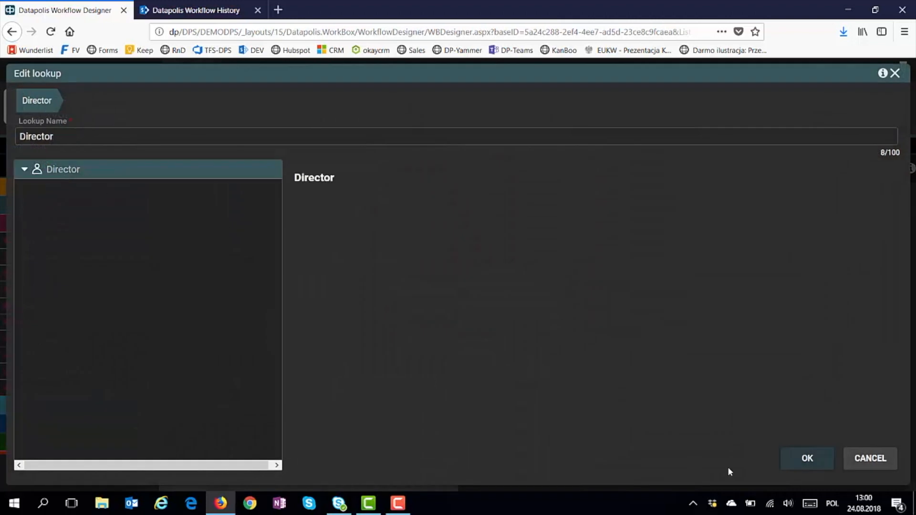
{"action": "left_click", "coordinate": [801, 459]}
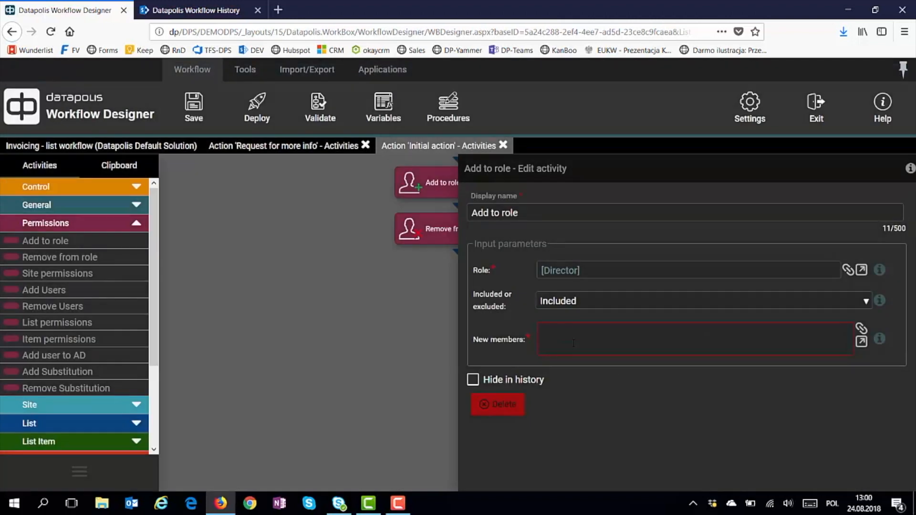
Enter the user's login in the New members field
{"action": "left_click", "coordinate": [573, 343]}
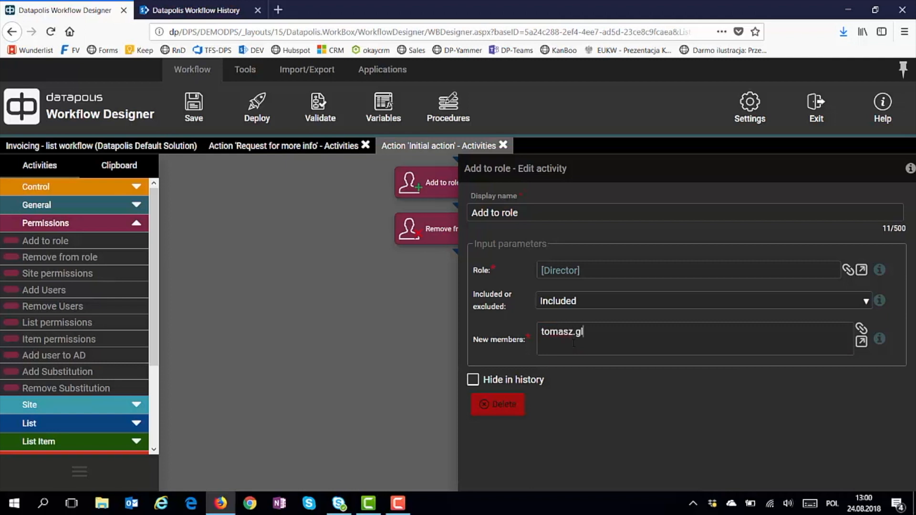
Try a new members lookup on the current item's Created By field, then discard it
{"action": "left_click", "coordinate": [861, 329]}
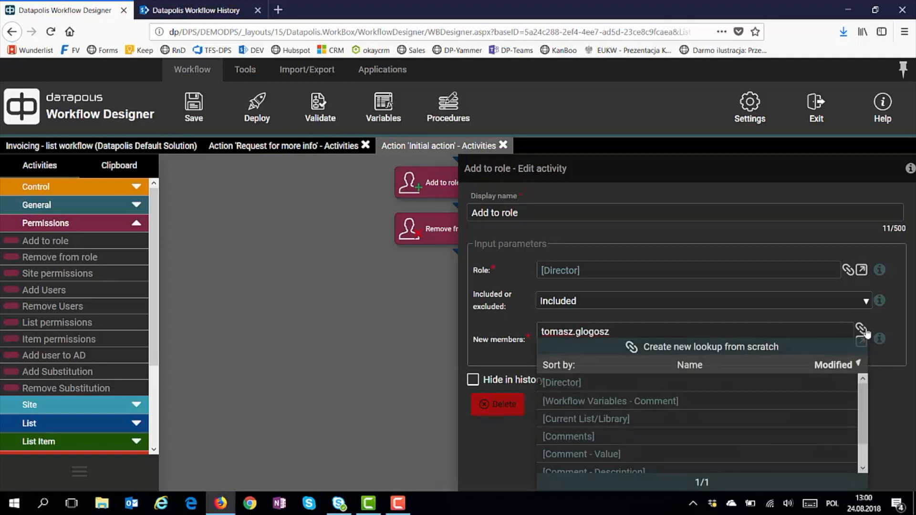
{"action": "left_click", "coordinate": [727, 349]}
{"action": "left_click", "coordinate": [22, 170]}
{"action": "left_click", "coordinate": [35, 189]}
{"action": "left_click", "coordinate": [48, 208]}
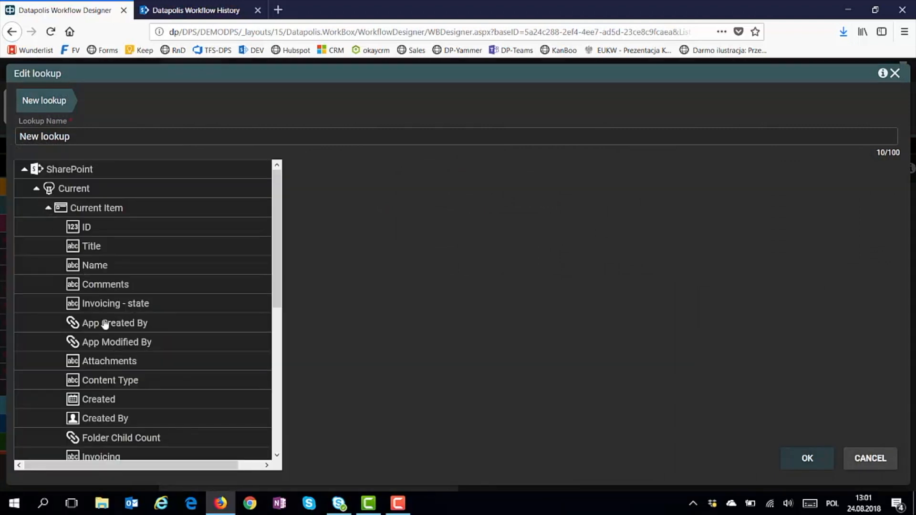
{"action": "left_click", "coordinate": [112, 417]}
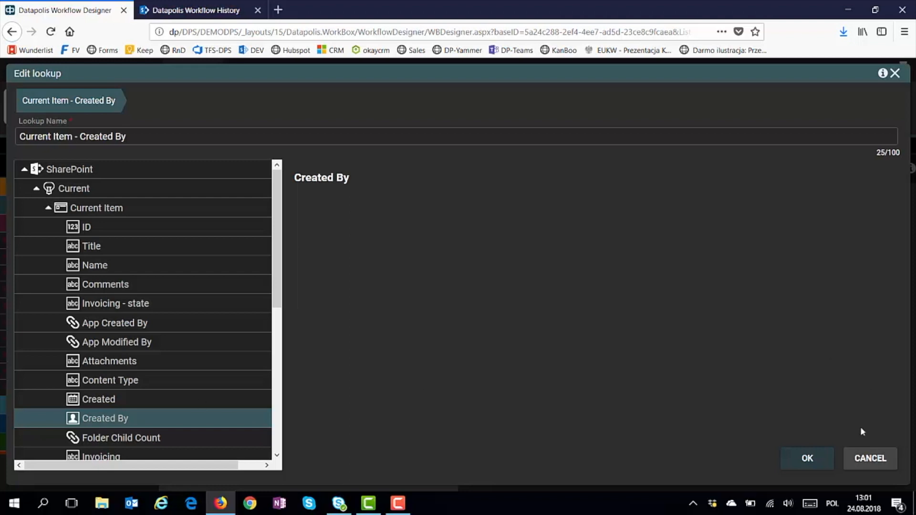
{"action": "left_click", "coordinate": [858, 460]}
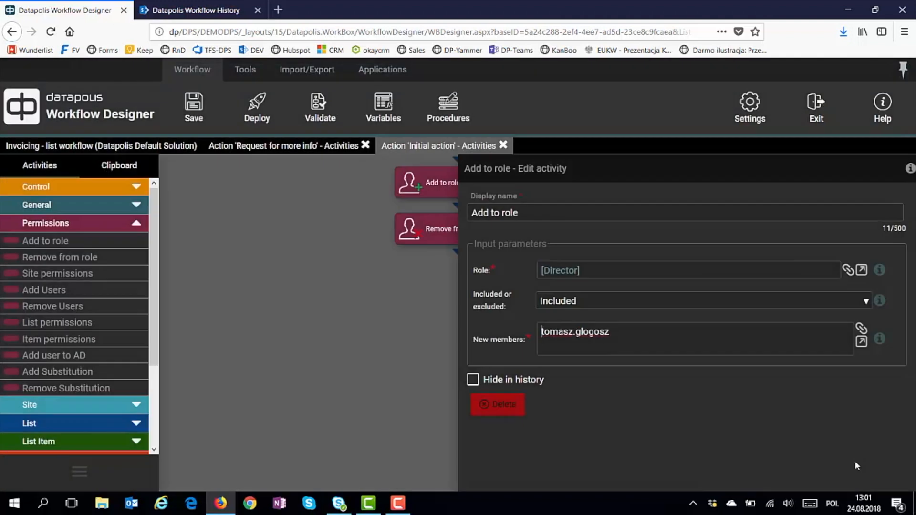
Close the activity settings and return to the full Invoicing workflow diagram
{"action": "left_click", "coordinate": [427, 387]}
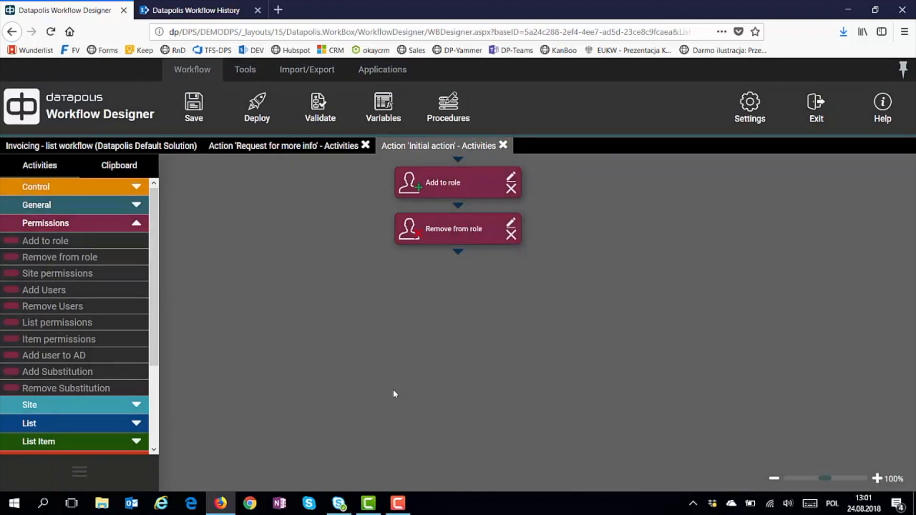
{"action": "left_click", "coordinate": [167, 149]}
{"action": "left_click", "coordinate": [254, 302]}
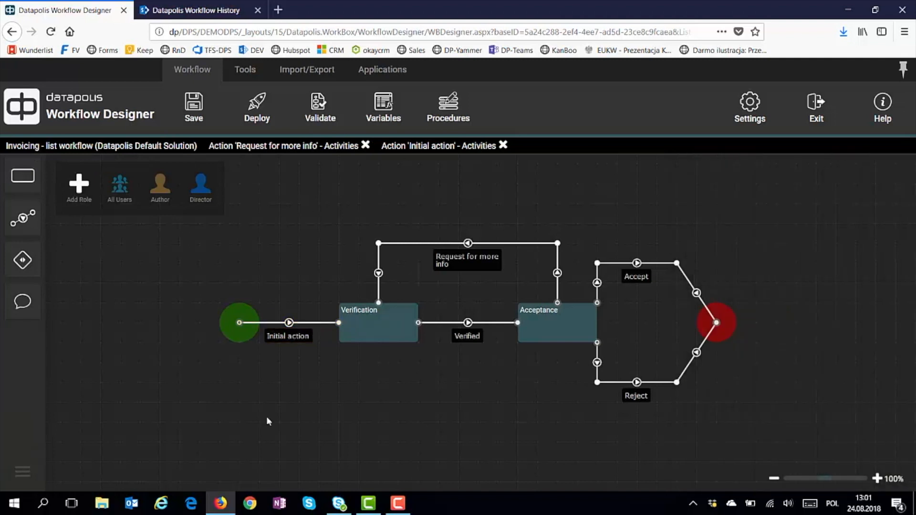